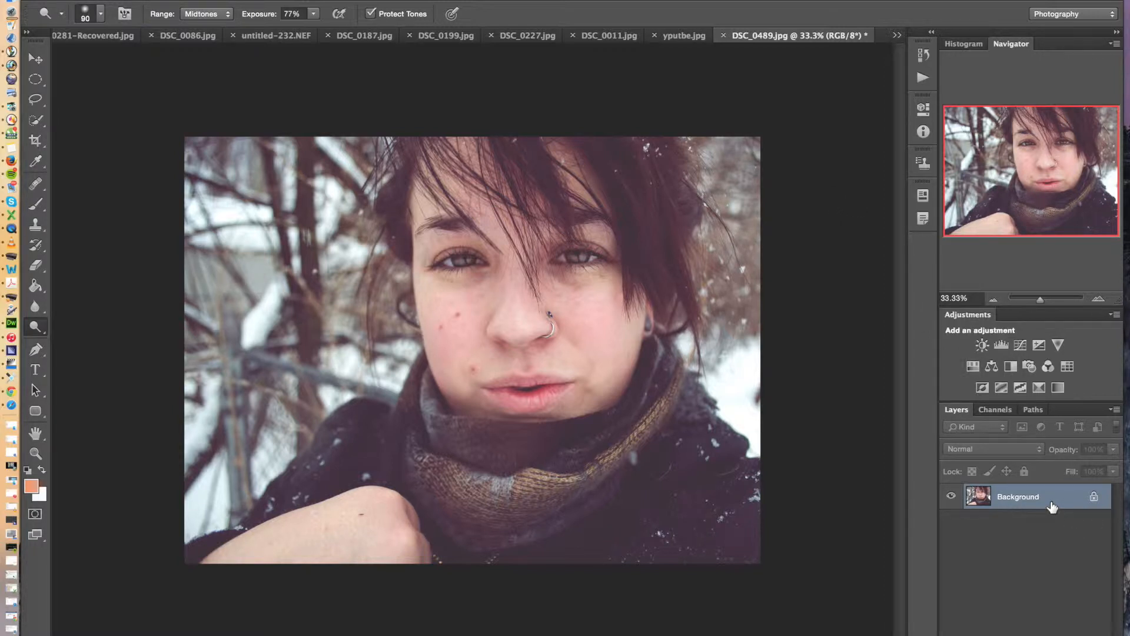
Duplicate the Background layer
drag(1053, 507, 1080, 635)
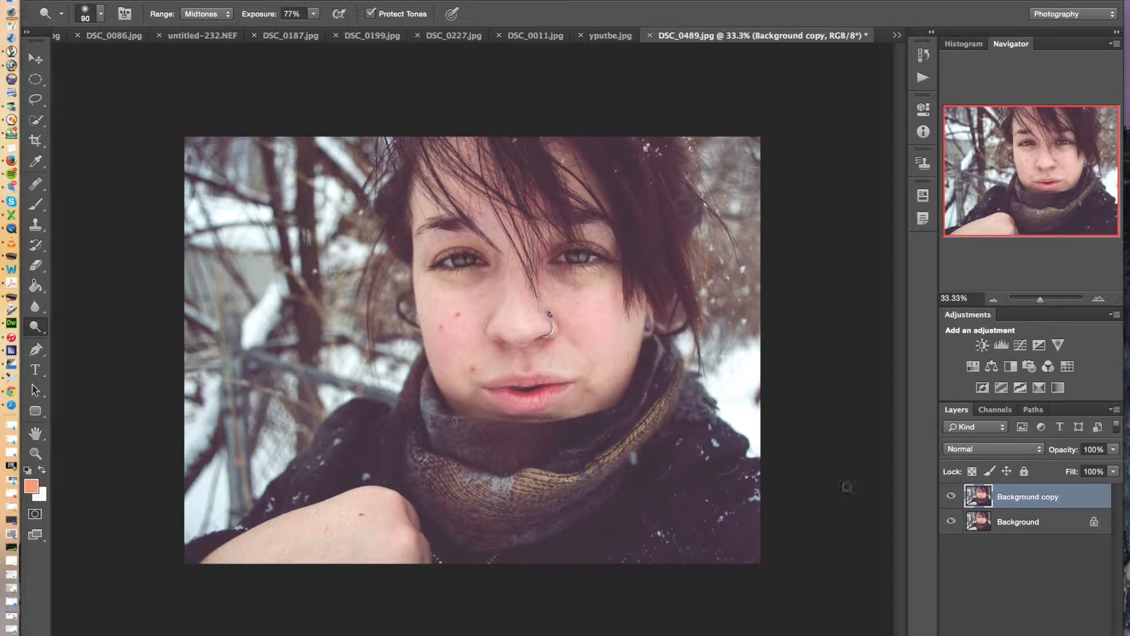
click(34, 62)
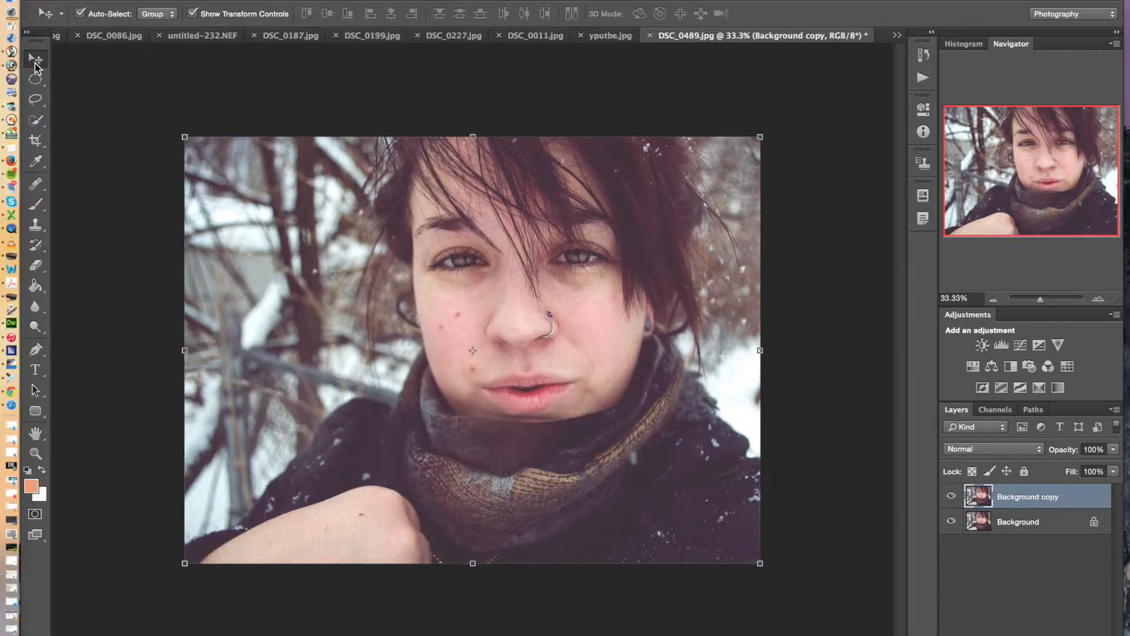
Draw 25 unfilled, white-outlined ellipse shapes of varied sizes, up to about 505 px wide, scattered over the snowy background on the photo's left side
click(37, 417)
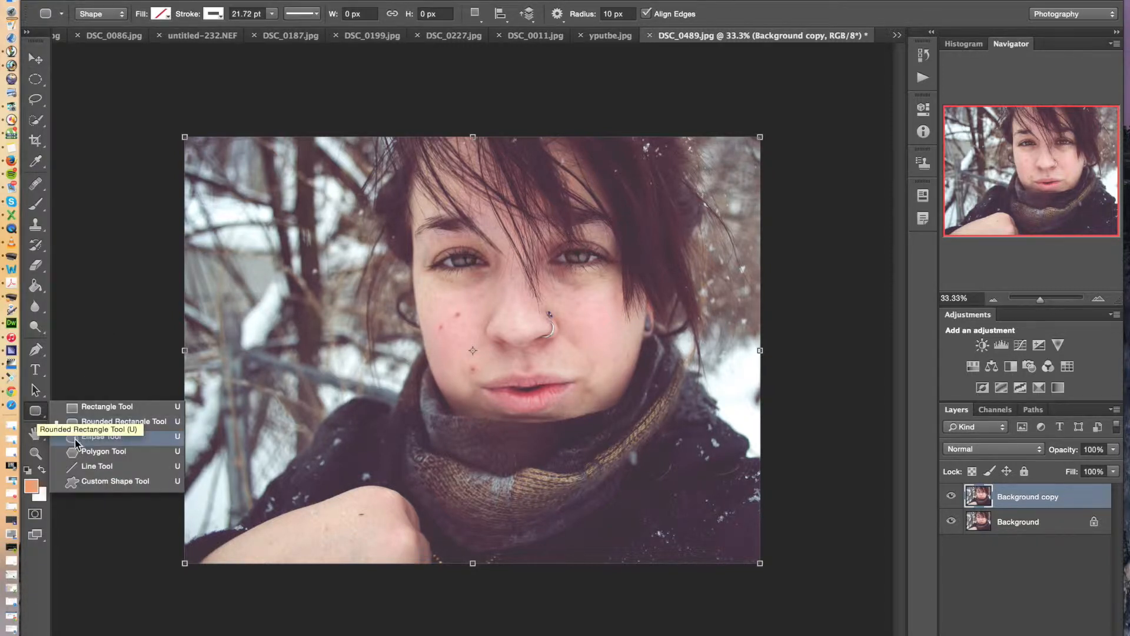
click(112, 440)
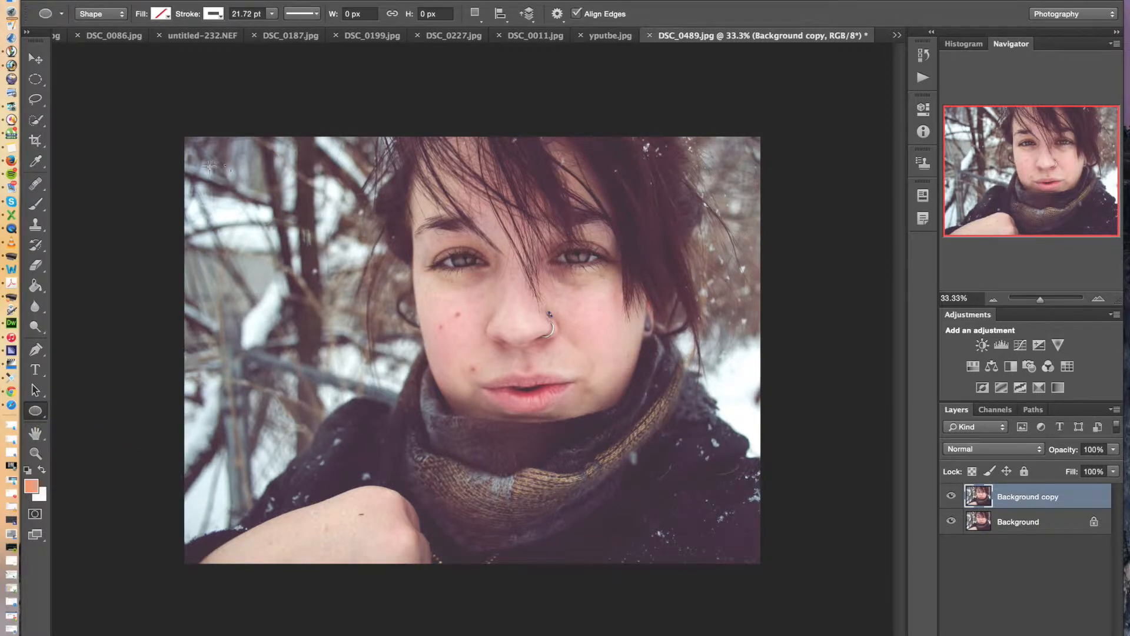
drag(211, 162, 275, 224)
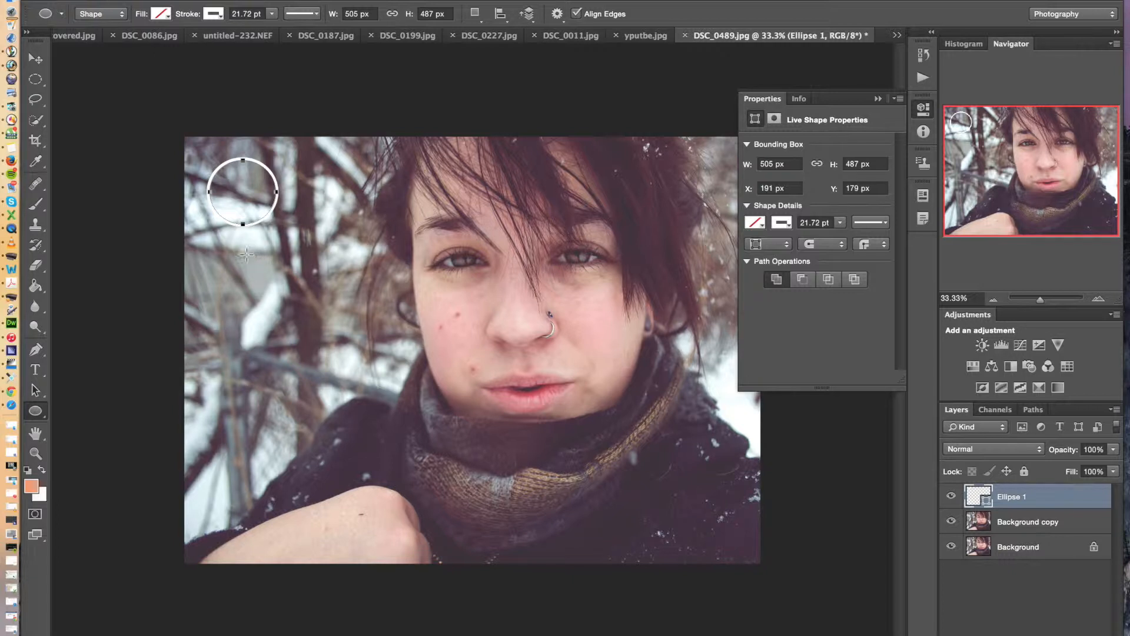
drag(246, 251, 290, 294)
drag(320, 182, 347, 210)
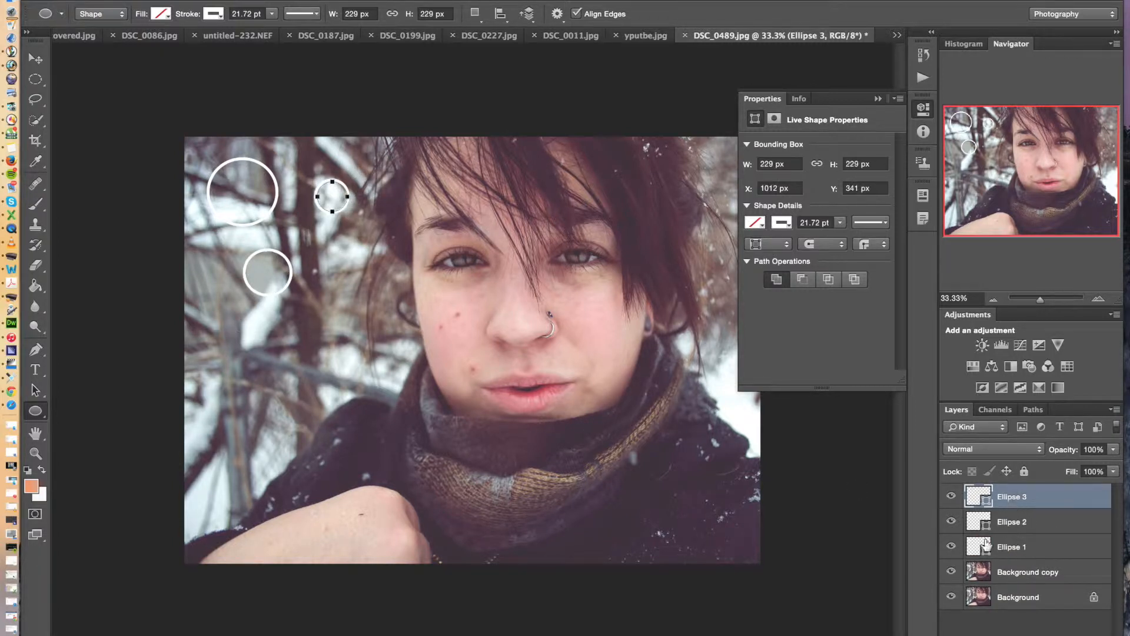
drag(203, 292, 231, 321)
drag(317, 247, 354, 286)
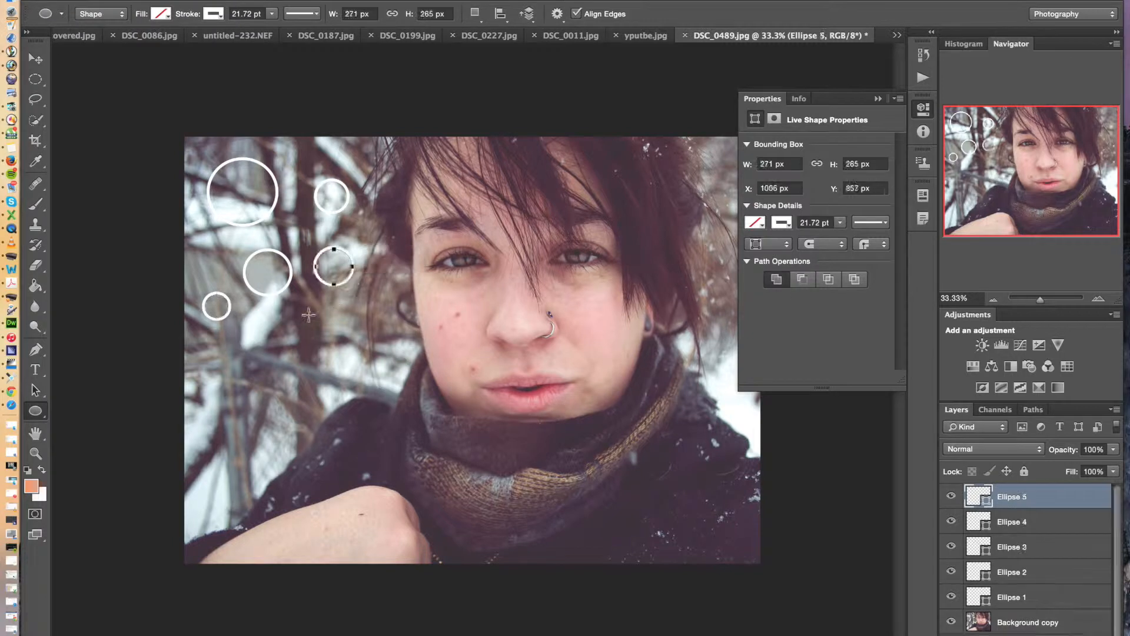
drag(251, 323, 283, 355)
drag(304, 315, 350, 358)
drag(228, 381, 269, 438)
drag(197, 247, 228, 275)
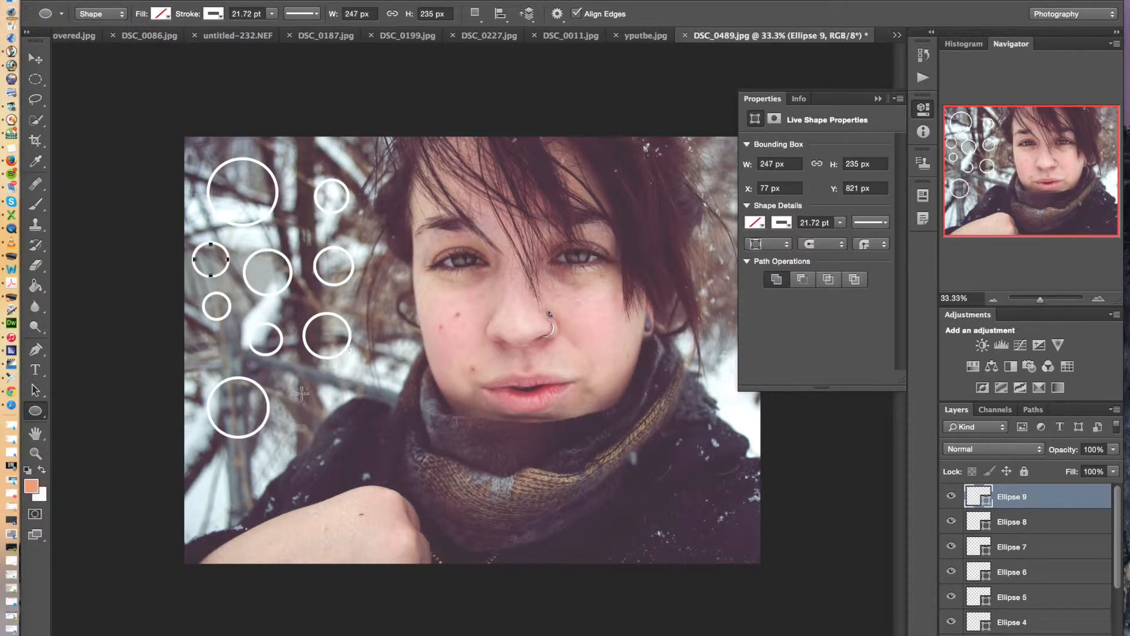
drag(289, 385, 322, 417)
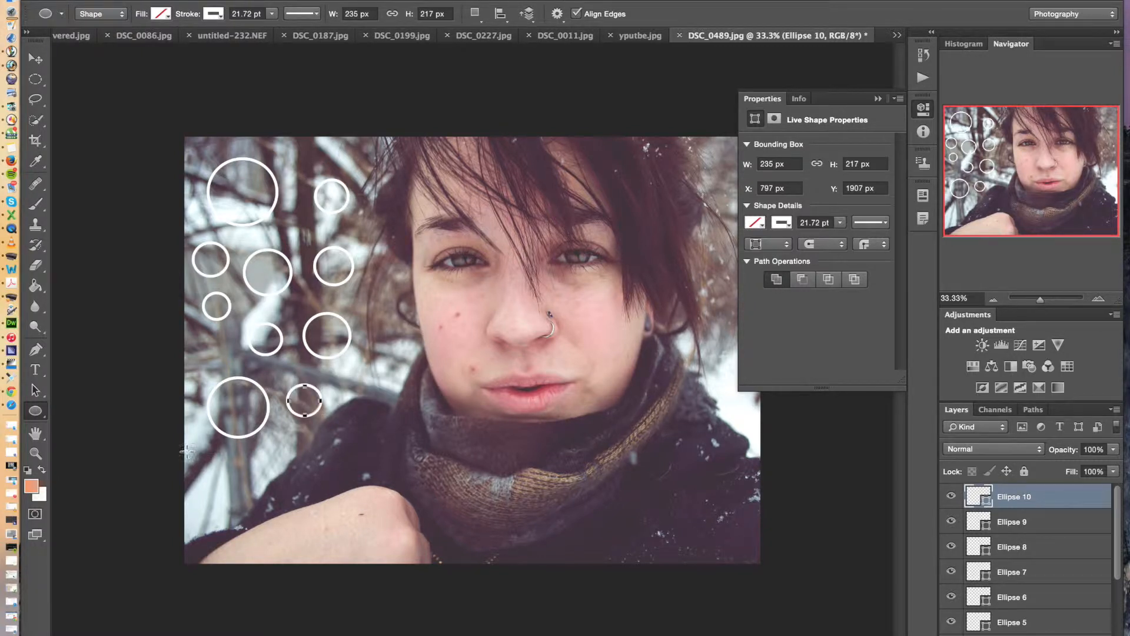
drag(184, 452, 222, 487)
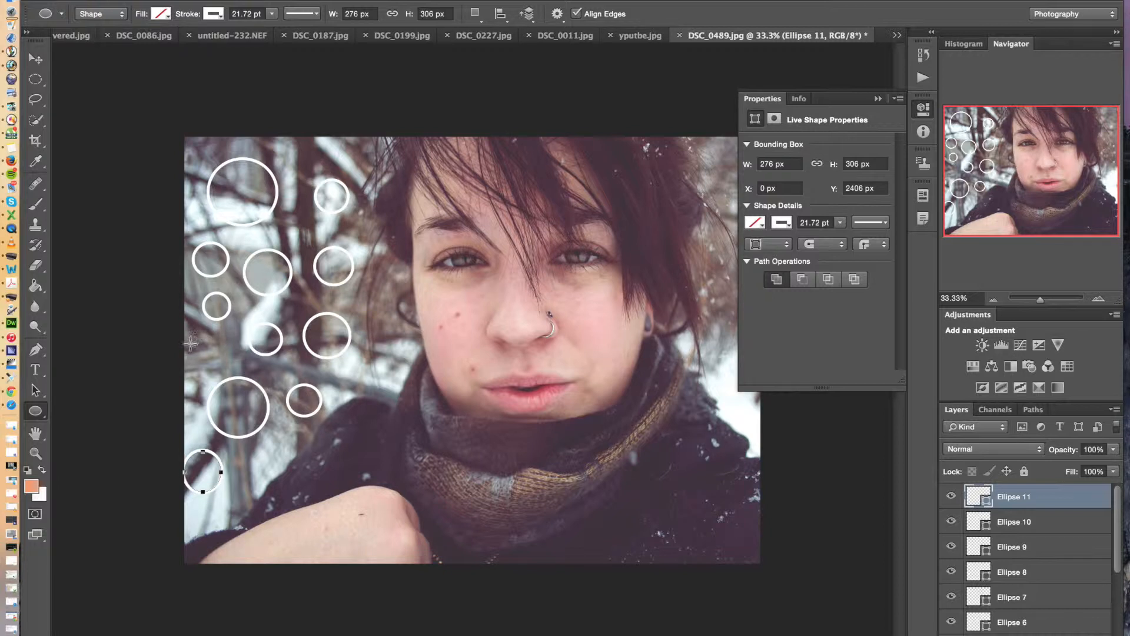
drag(186, 345, 213, 372)
drag(185, 136, 211, 163)
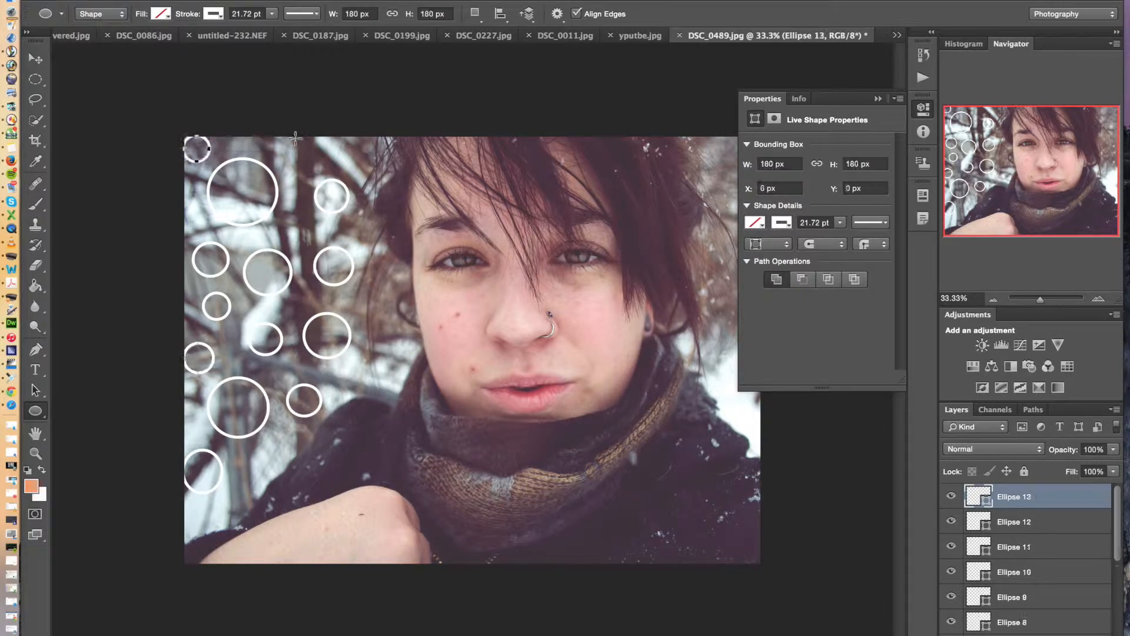
drag(288, 139, 312, 163)
drag(336, 144, 358, 167)
drag(285, 220, 307, 243)
drag(272, 437, 296, 461)
drag(342, 369, 362, 389)
drag(236, 458, 265, 489)
drag(179, 404, 207, 441)
drag(182, 289, 194, 318)
drag(177, 200, 202, 223)
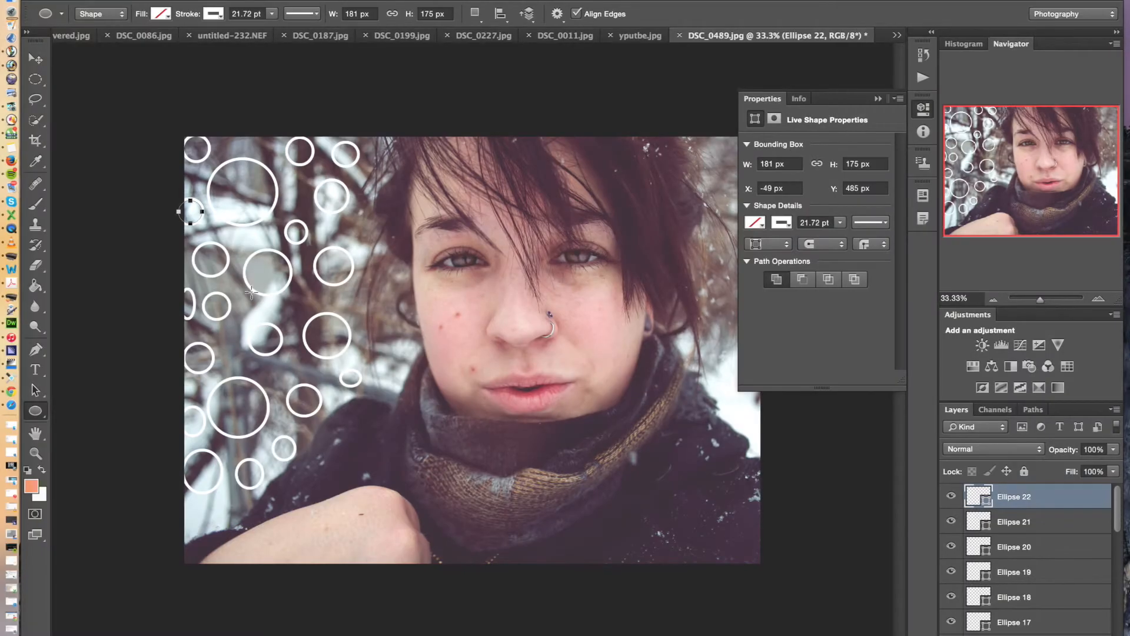
drag(295, 287, 314, 306)
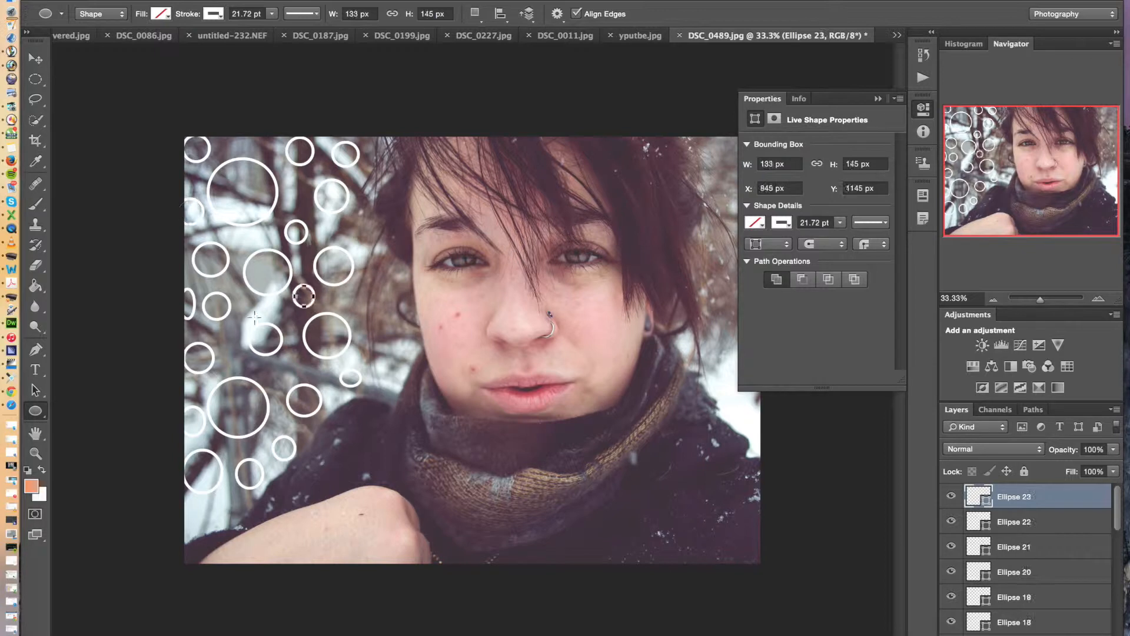
drag(243, 302, 261, 319)
drag(351, 296, 374, 319)
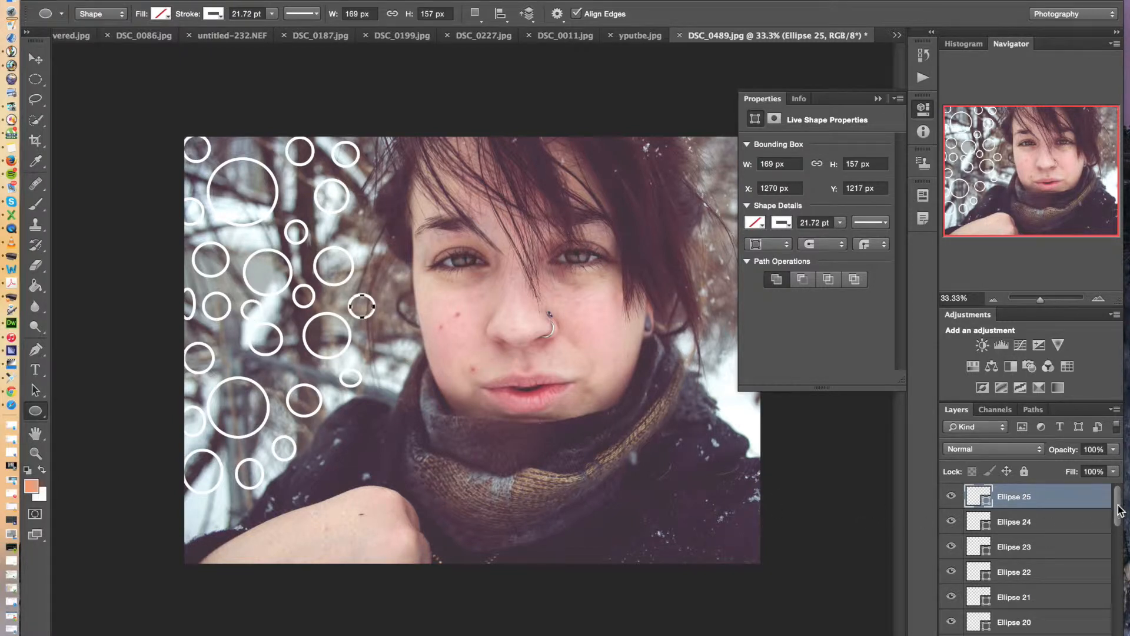
scroll(1120, 514, down, 1)
mouse_move(1120, 511)
mouse_down()
mouse_move(1118, 621)
mouse_move(1119, 509)
mouse_up()
click(1035, 524)
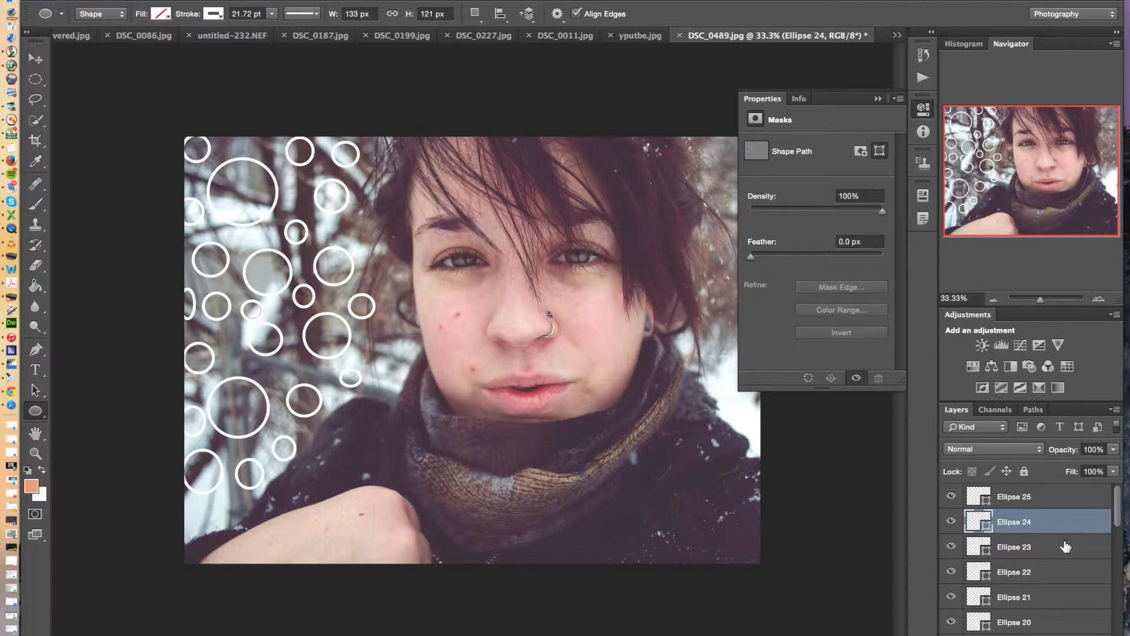
click(1065, 547)
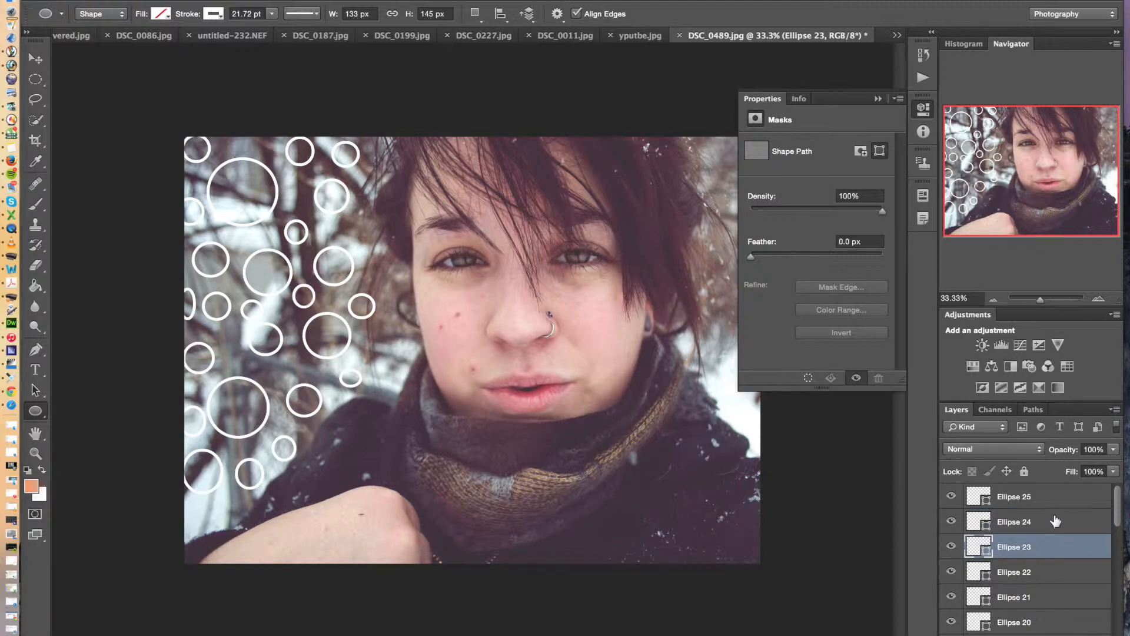
click(1058, 570)
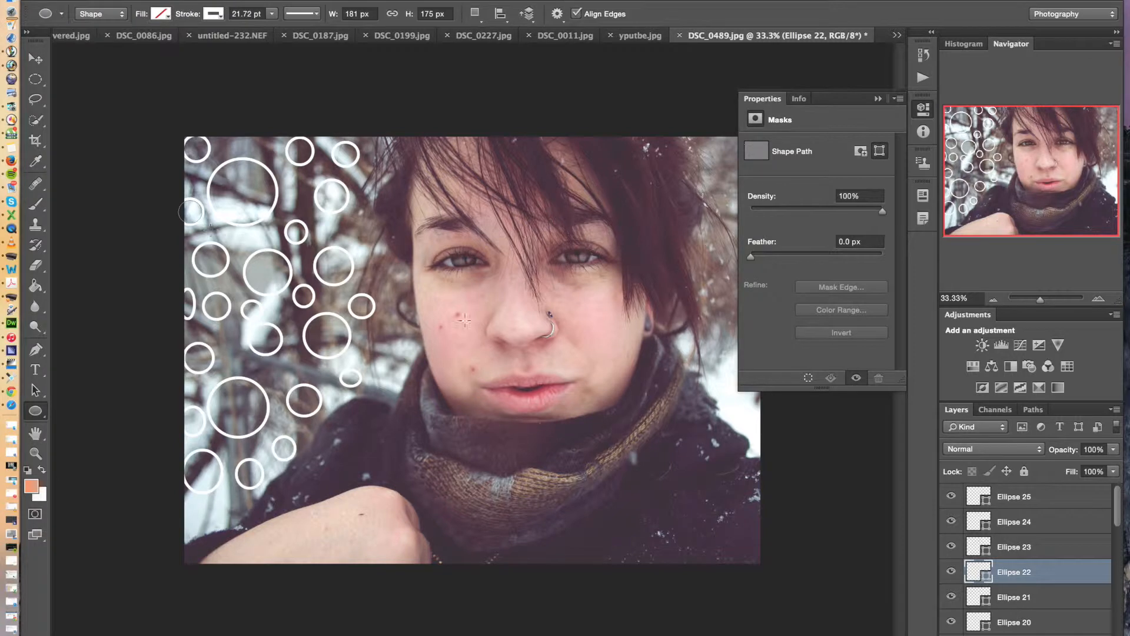
Select the Ellipse 25 layer and fill its circle with a coral red from the recently used colors
click(1050, 501)
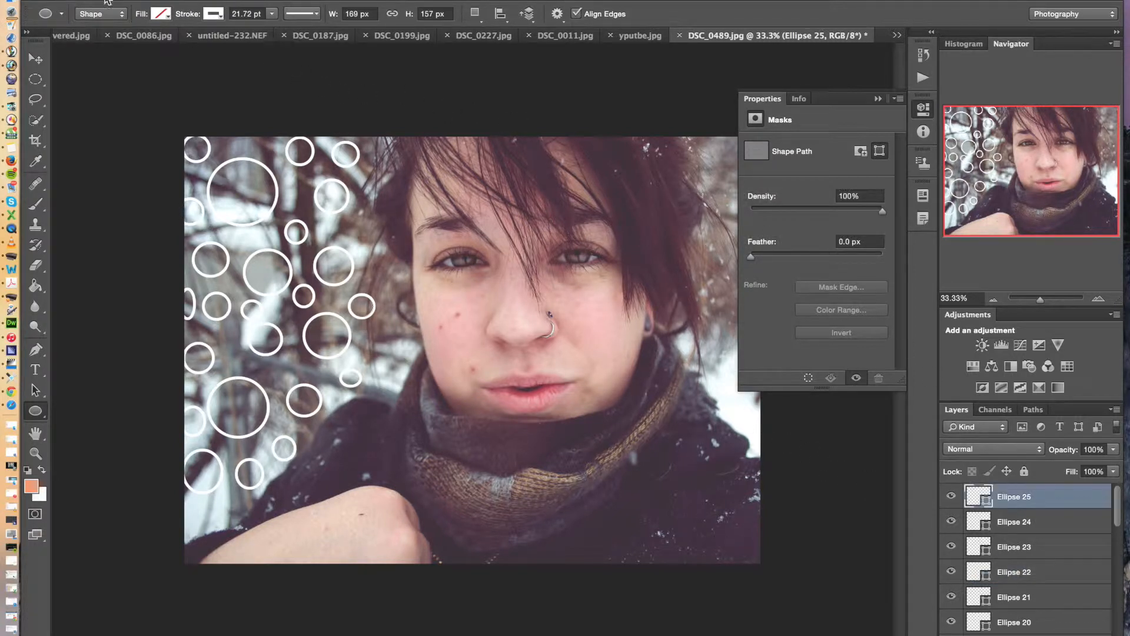
click(163, 15)
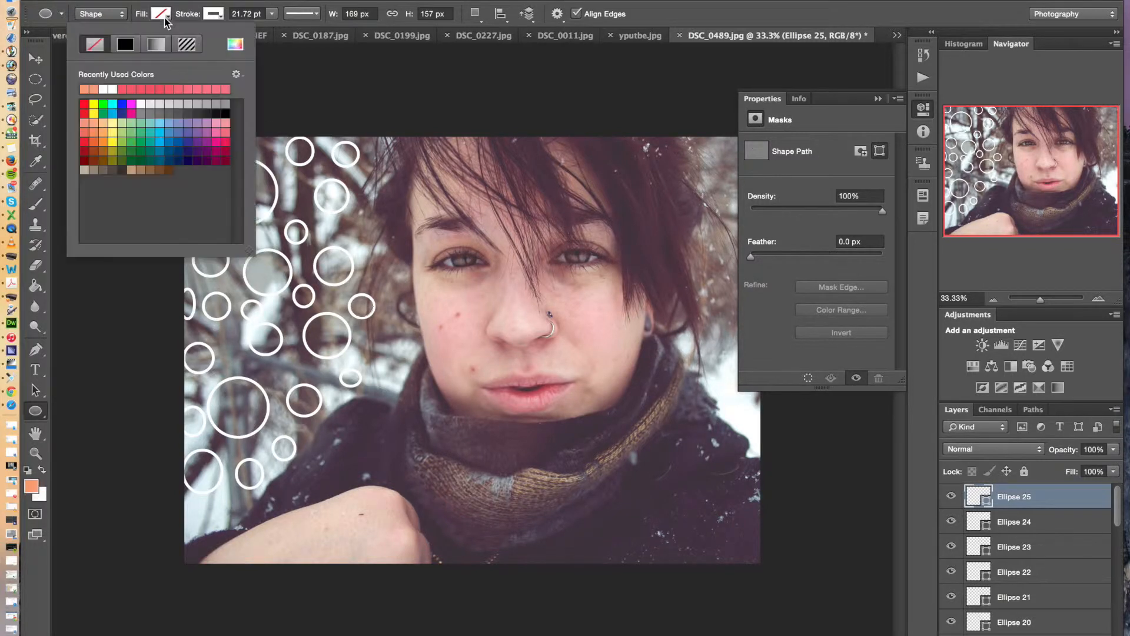
click(126, 89)
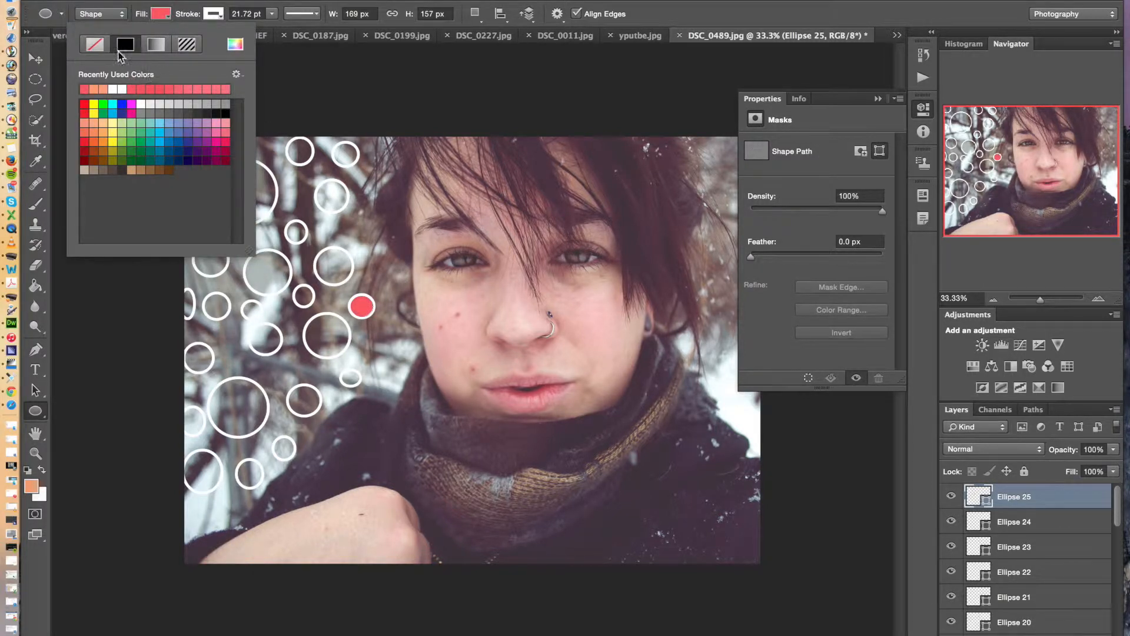
Try several coral red shades as the stroke color of the Ellipse 25 circle, keeping the solid line style
click(216, 14)
click(185, 88)
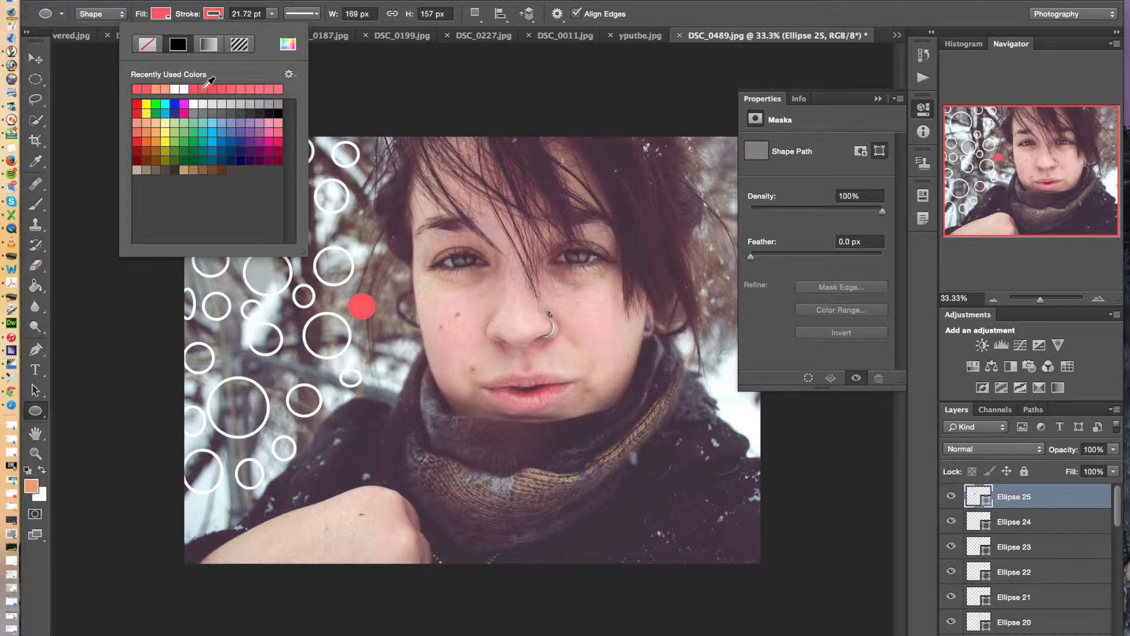
click(204, 89)
click(231, 89)
click(245, 89)
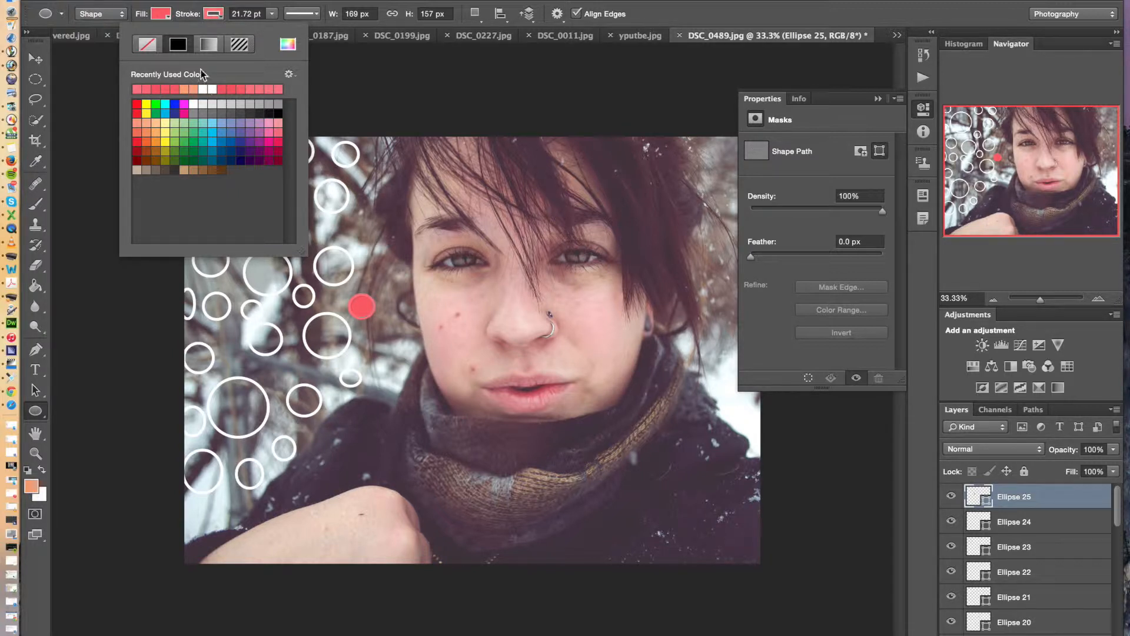
click(307, 14)
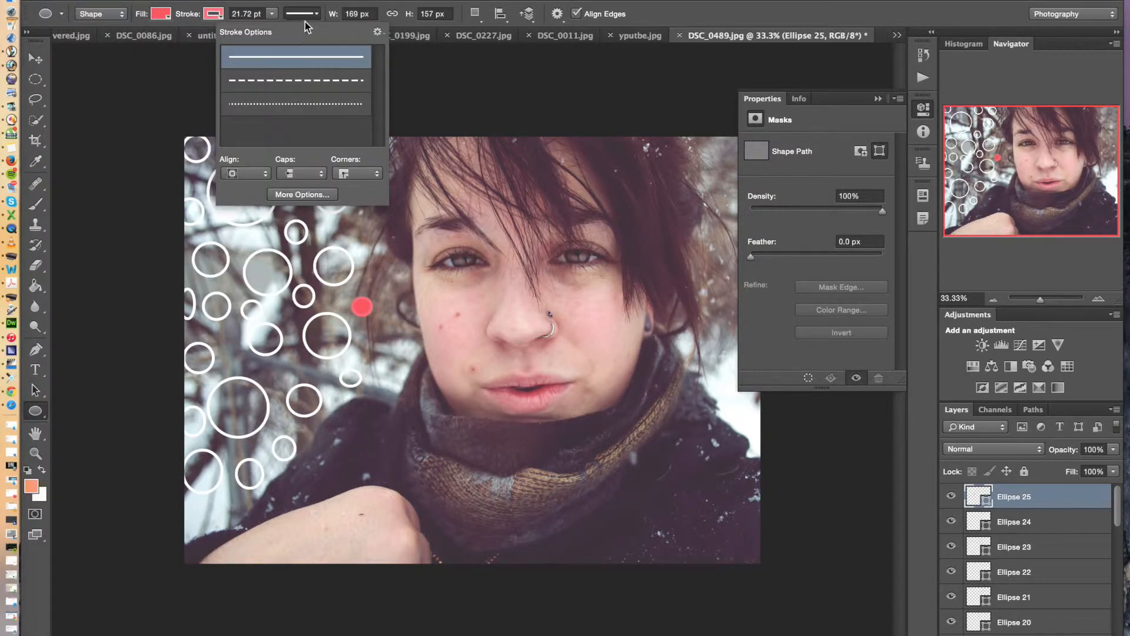
click(305, 21)
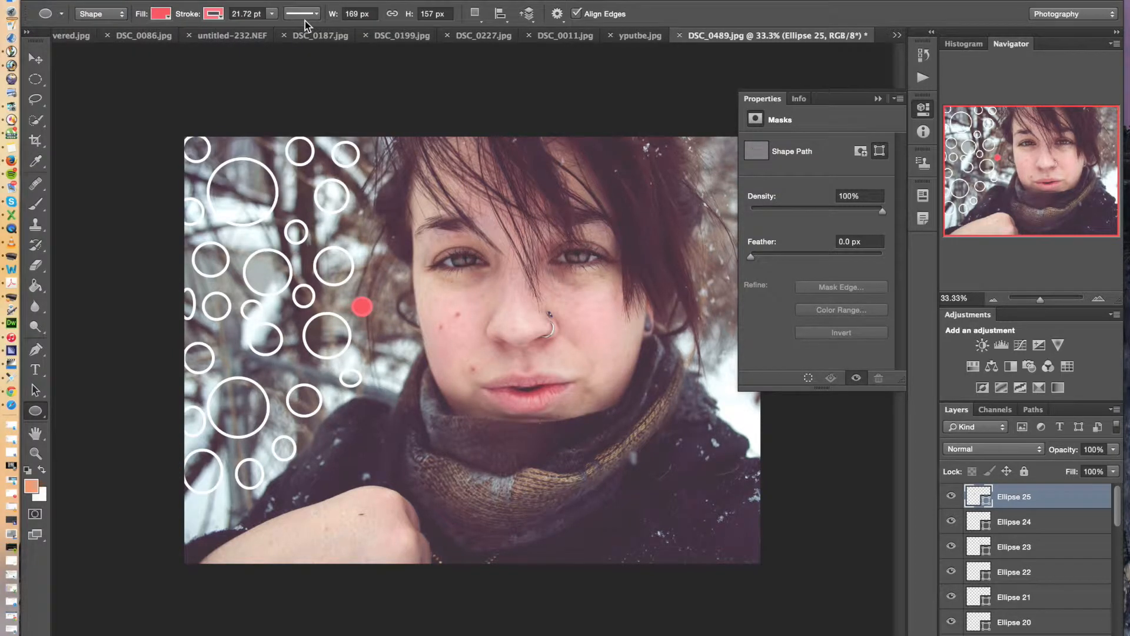
Try the Ellipse 25 circle without a stroke, and give it a light pink stroke
click(218, 20)
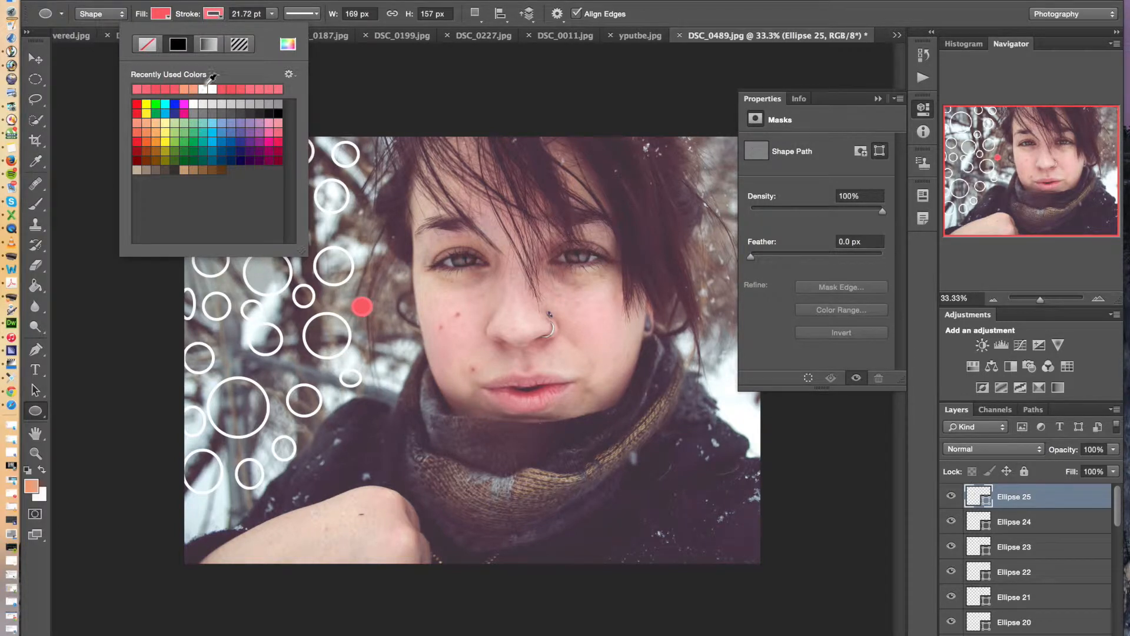
click(155, 47)
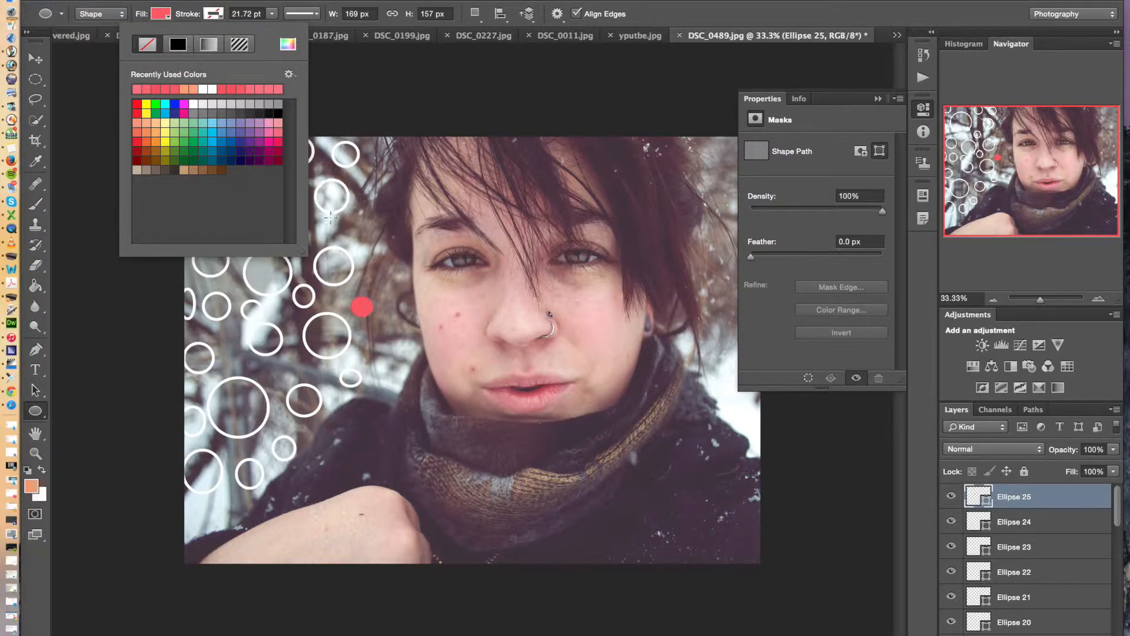
click(272, 129)
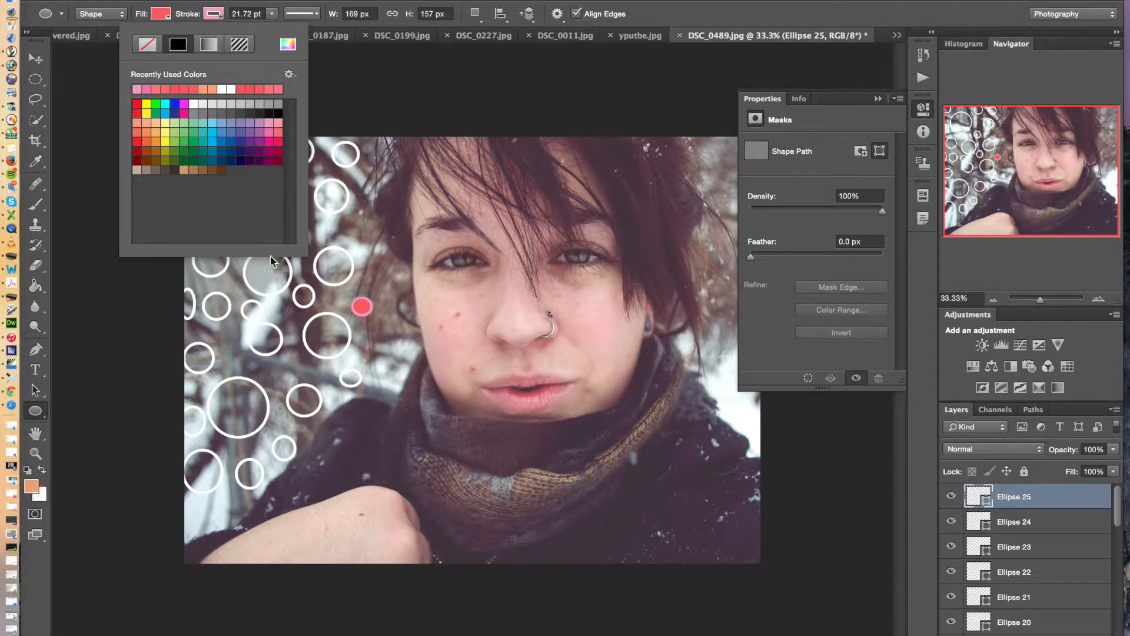
Change the fill of the Ellipse 25 circle to violet after trying a lighter coral
click(163, 16)
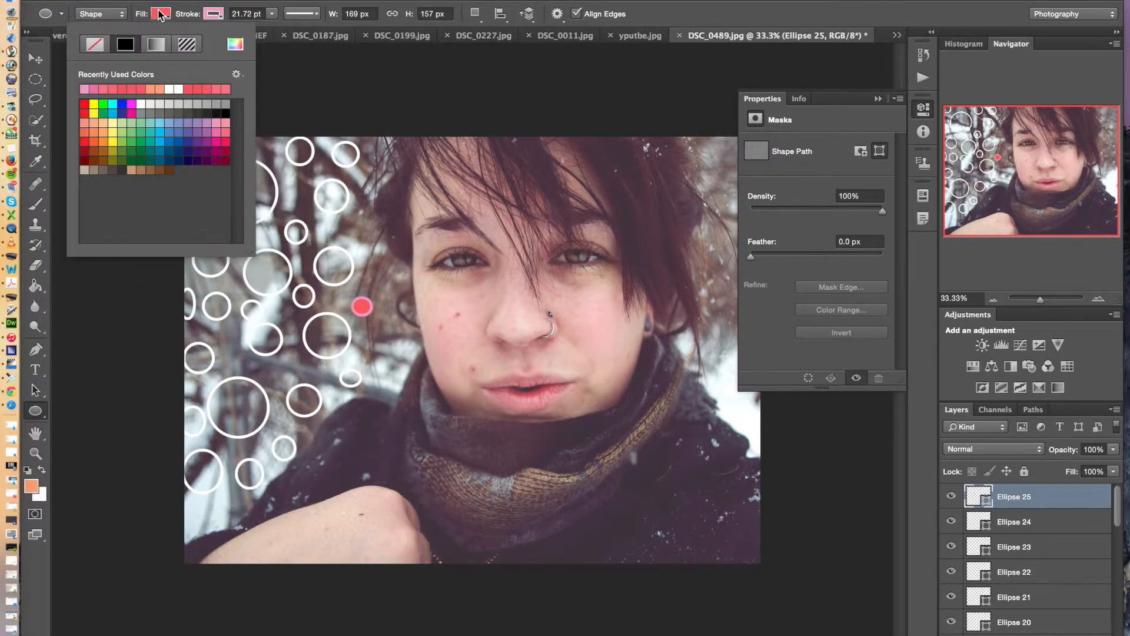
click(226, 88)
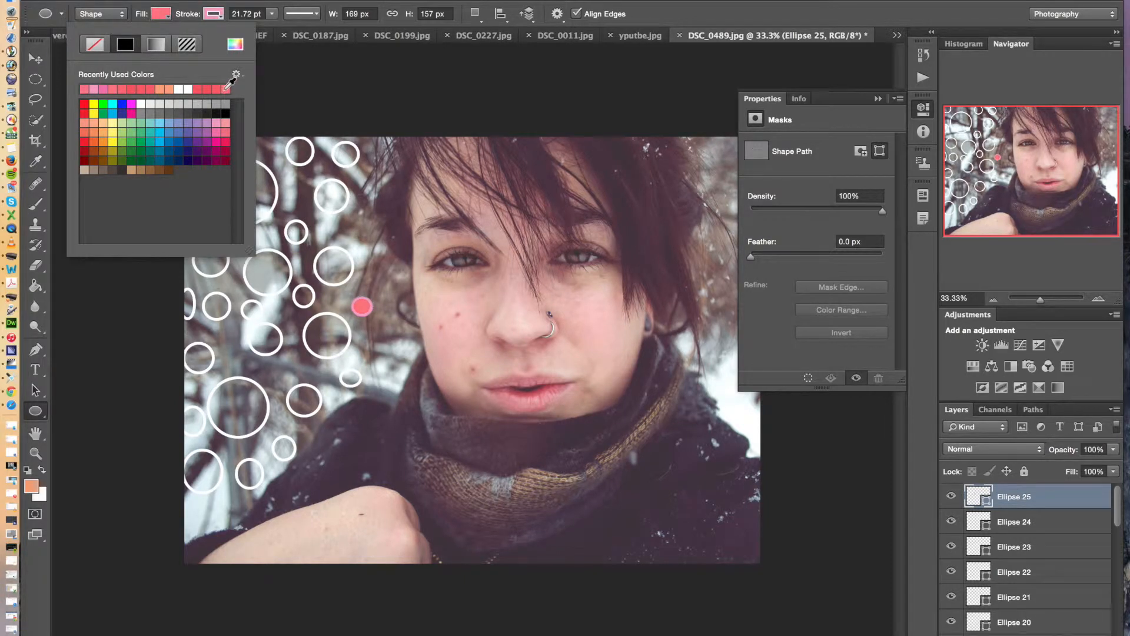
click(199, 136)
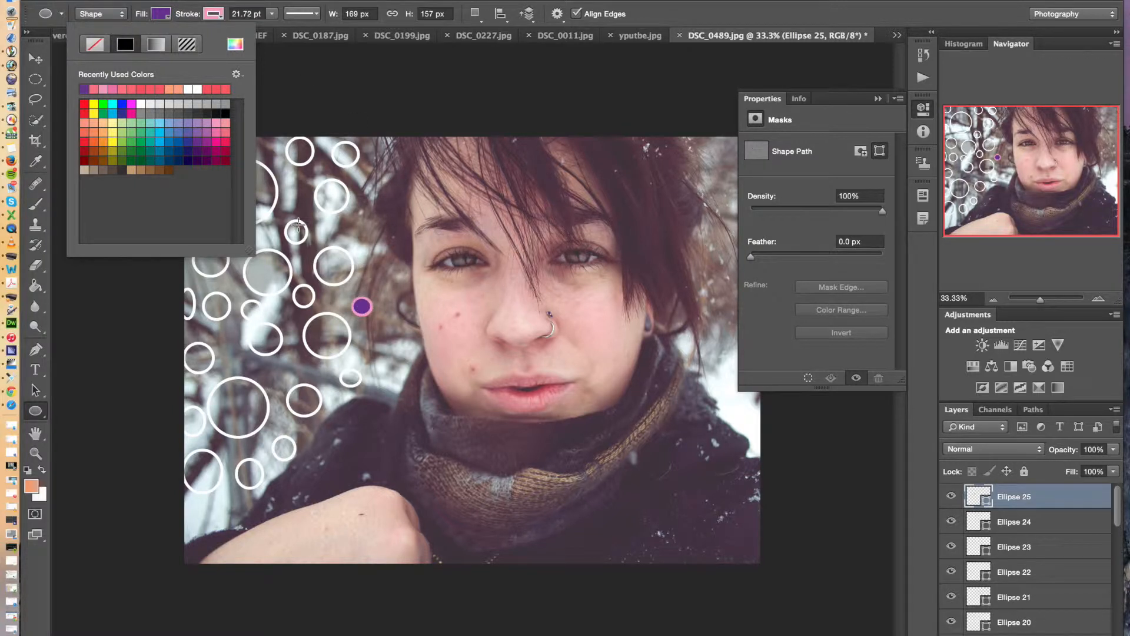
Replace the stroke of the Ellipse 25 circle with a darker pink from the recently used colors
click(215, 20)
click(147, 44)
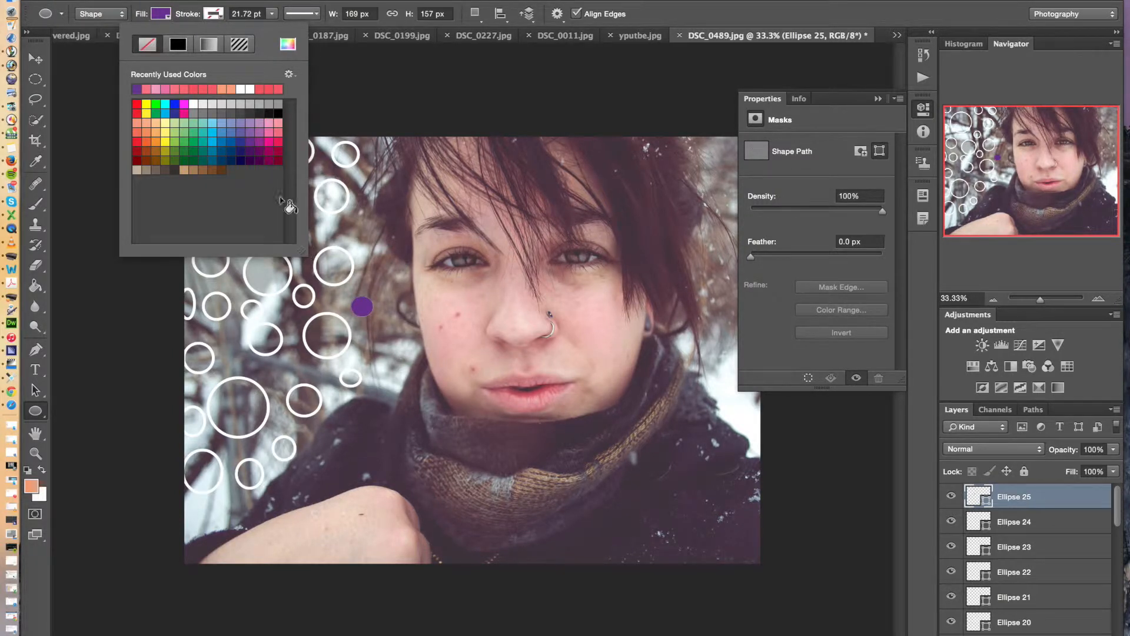
click(165, 88)
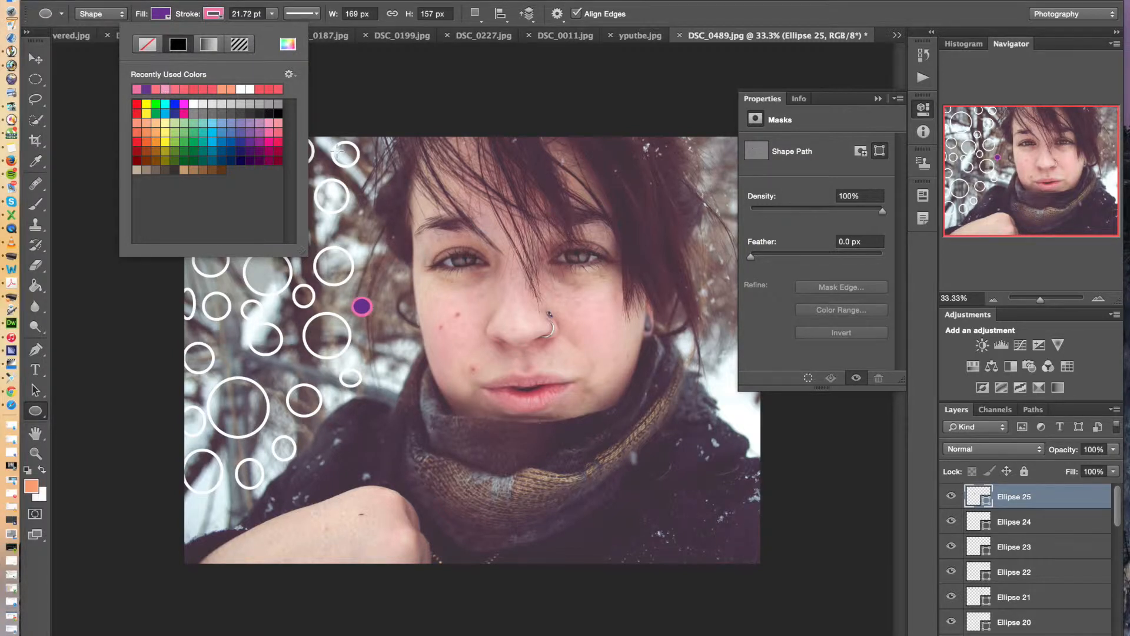
click(189, 3)
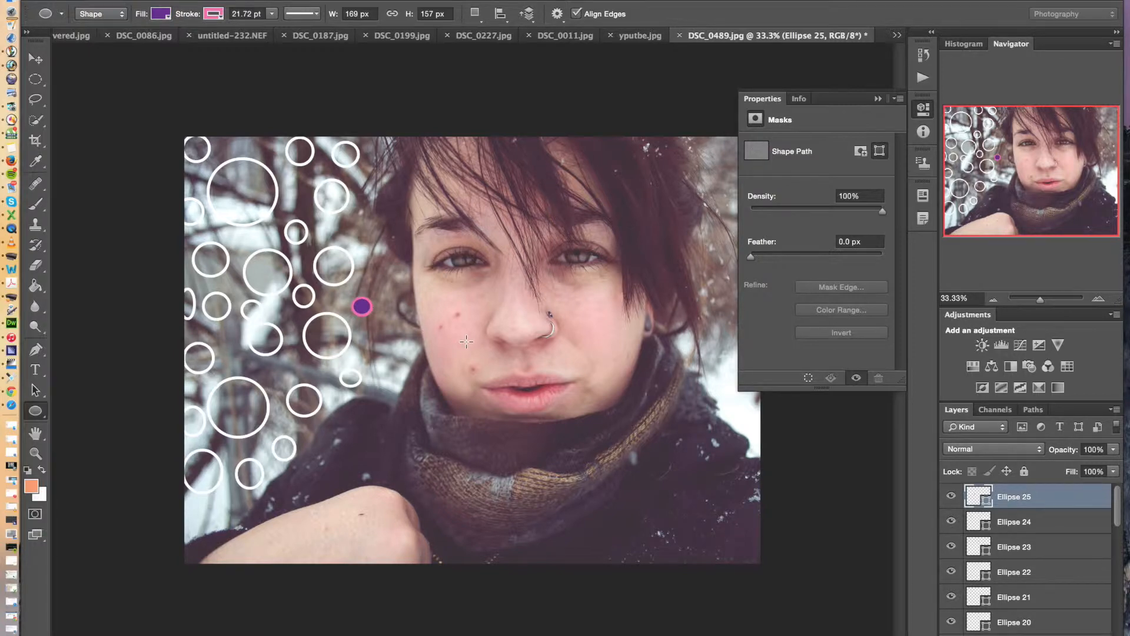
Recolor the circles from Ellipse 24 to Ellipse 15 one by one, using pink, orange, white, green, blue, yellow and dark violet fills
click(1028, 521)
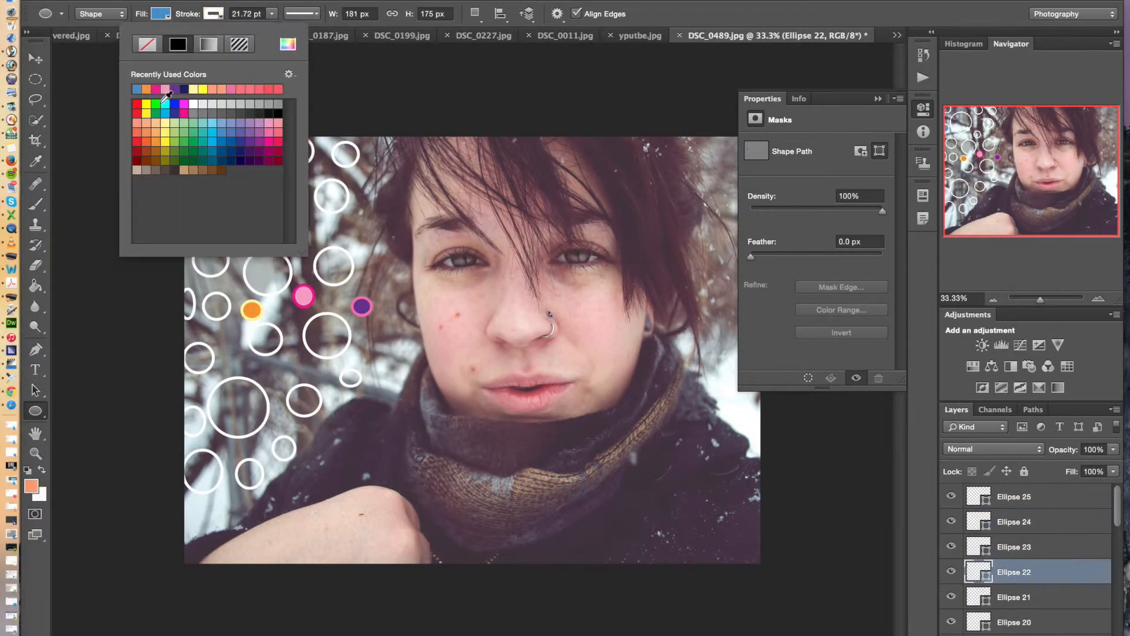
key(Return)
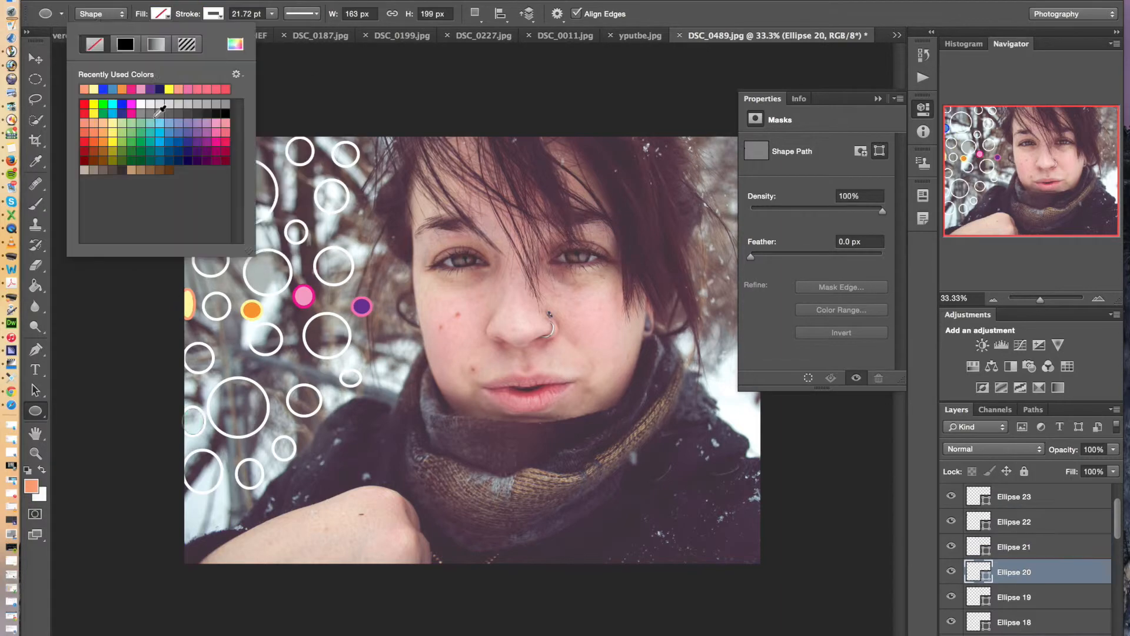
click(1014, 597)
click(214, 14)
click(1013, 571)
click(214, 14)
click(287, 44)
click(989, 245)
click(1014, 572)
click(160, 13)
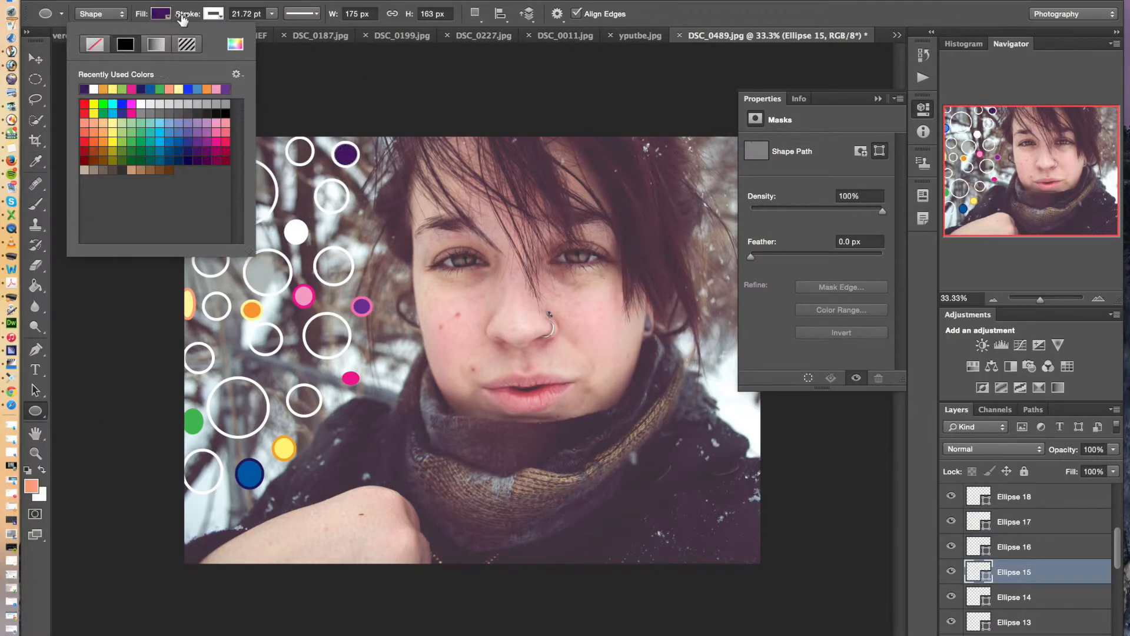
Recolor the circles from Ellipse 14 to Ellipse 7 individually, using dark green, orange, teal, pink, white, purple and violet fills
click(197, 151)
click(1014, 597)
click(1014, 547)
click(161, 13)
click(1014, 572)
click(1027, 596)
click(1014, 547)
click(160, 14)
click(184, 90)
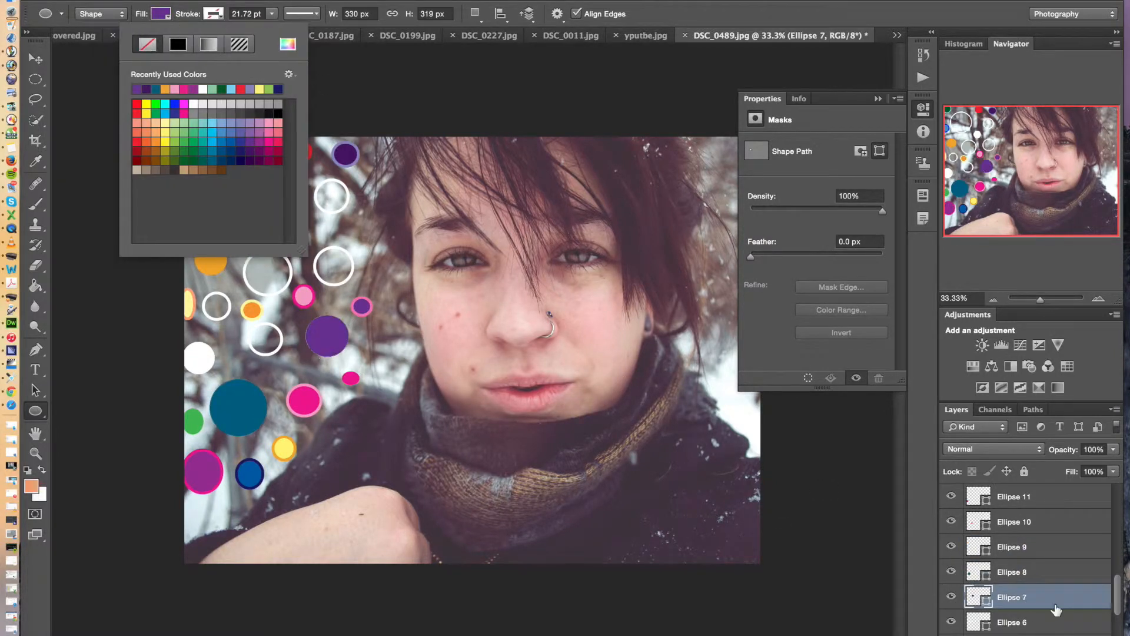
Fill the Ellipse 6 circle with light blue and remove its stroke
scroll(1057, 610, down, 3)
click(1048, 547)
click(161, 14)
click(213, 14)
click(147, 44)
Try pale yellow ffffb0 as the fill of the Ellipse 5 circle, remove its stroke, and change the fill to orange
click(1048, 573)
click(161, 14)
click(236, 44)
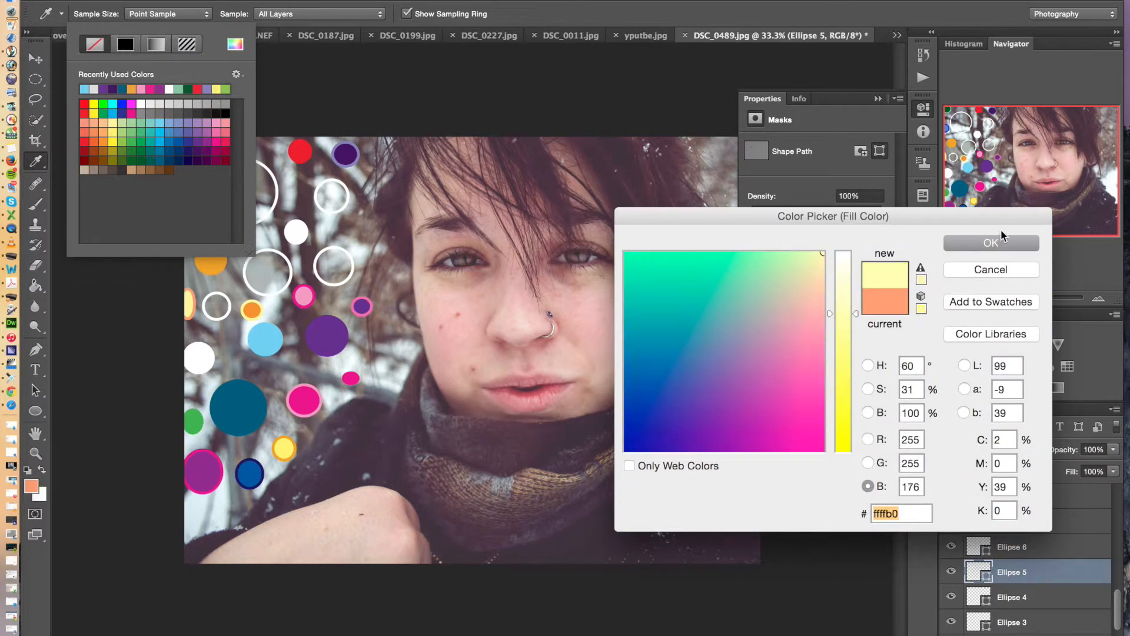
click(1001, 240)
click(213, 13)
click(147, 44)
click(161, 13)
click(131, 90)
click(141, 90)
Color the remaining circles from Ellipse 4 to Ellipse 1, using dark blue, pink, bright yellow and soft yellow fills
click(1031, 596)
click(161, 14)
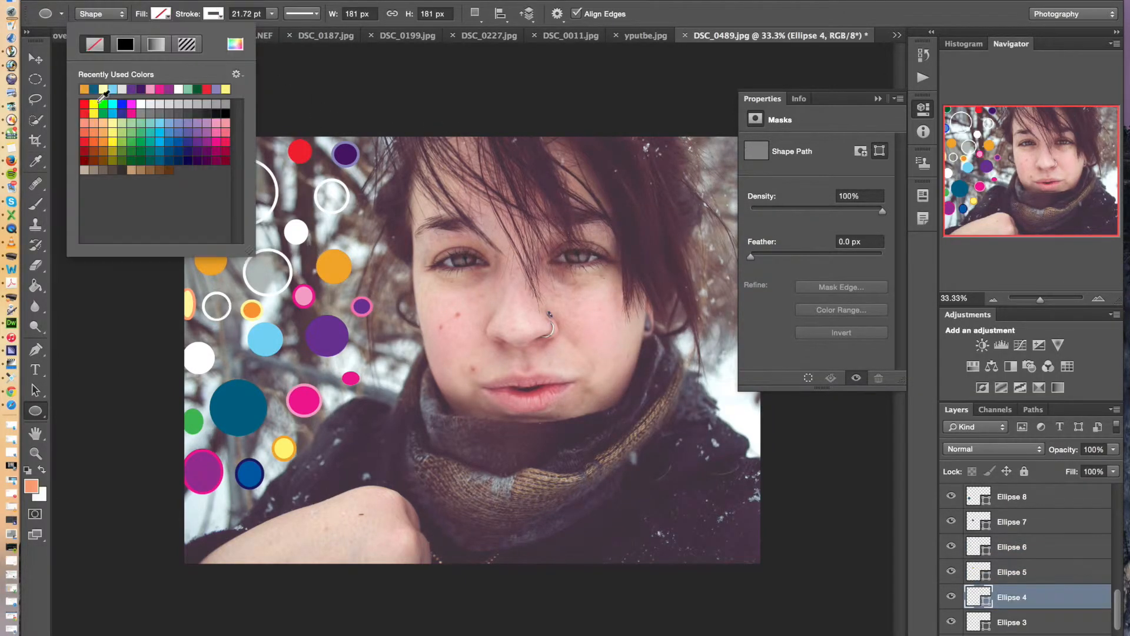
click(105, 89)
click(1031, 623)
click(161, 13)
scroll(1030, 589, down, 3)
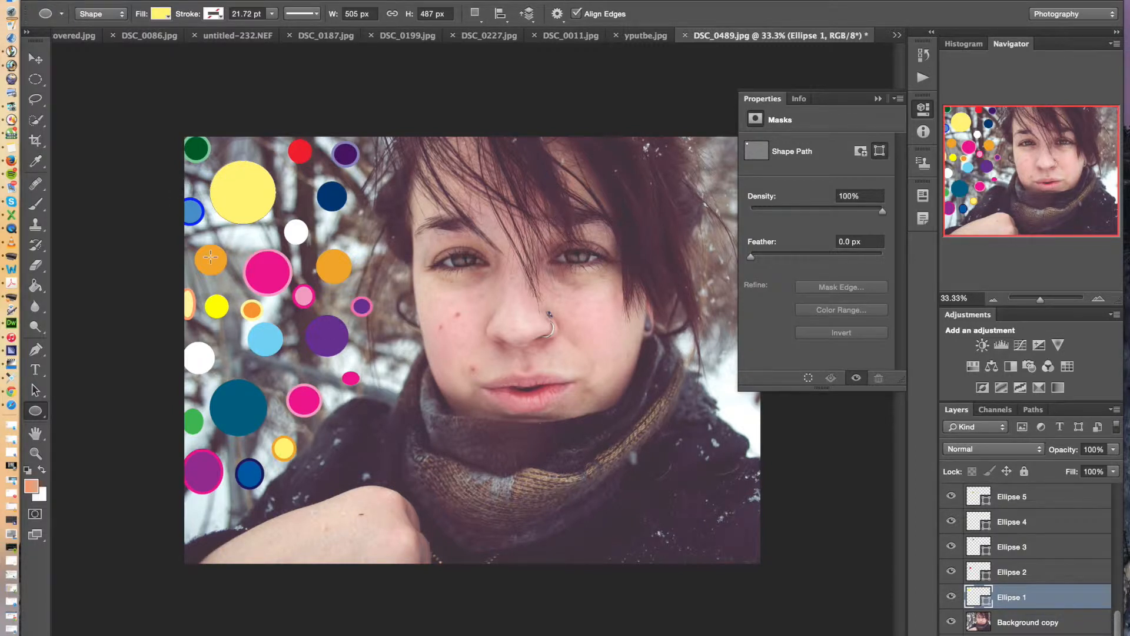
Collapse the mask properties and select all the ellipse layers from Ellipse 1 to Ellipse 25
click(877, 99)
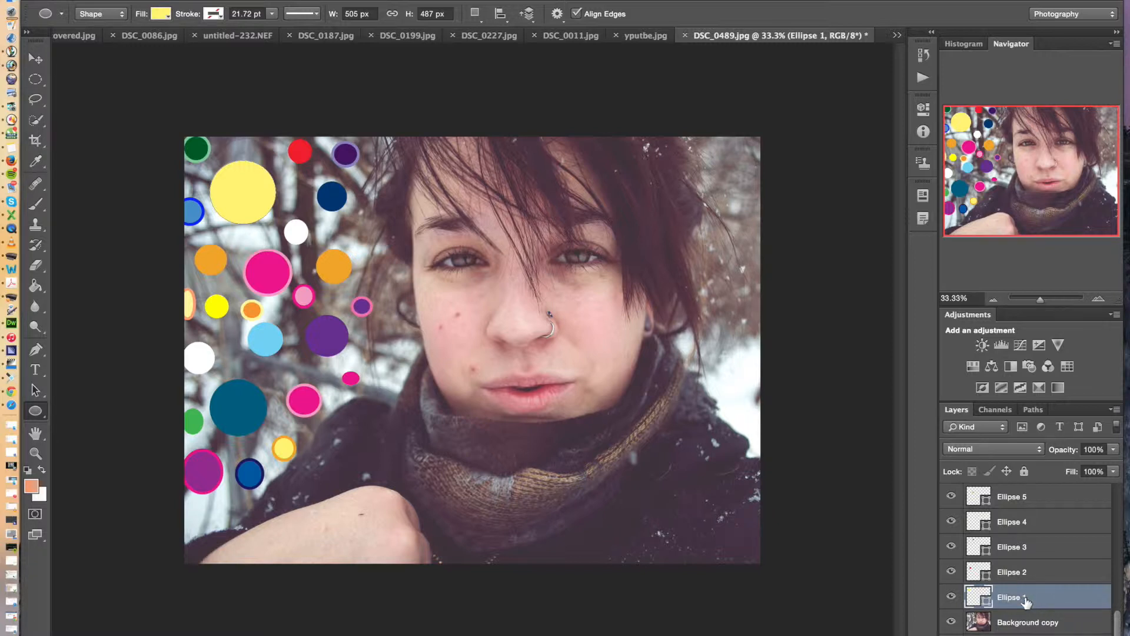
drag(1120, 633, 1123, 486)
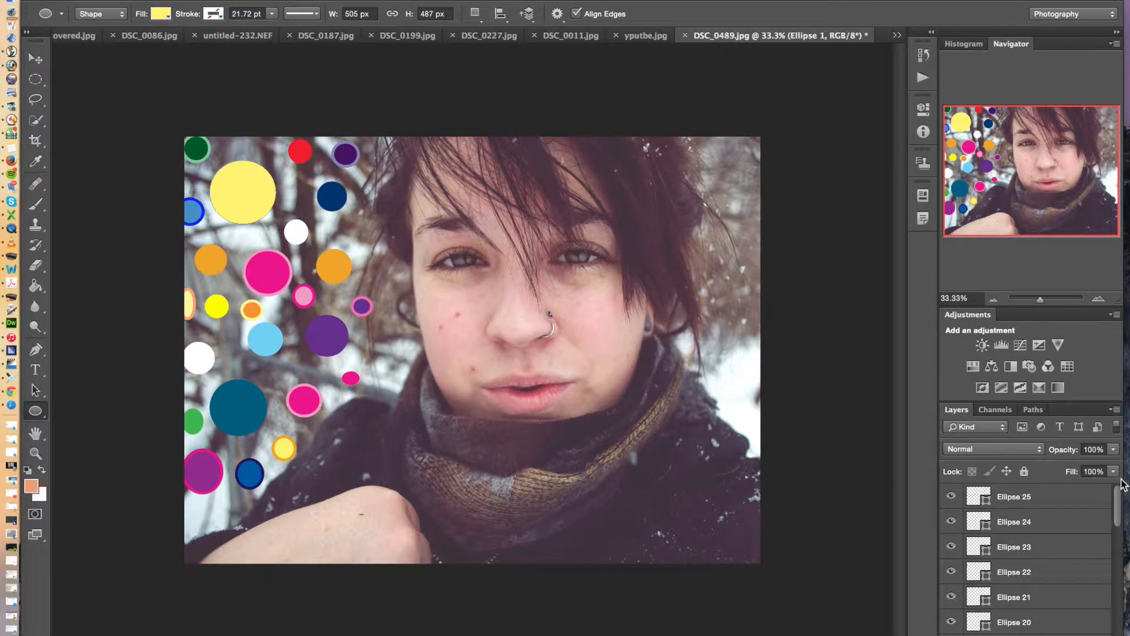
shift+click(1061, 505)
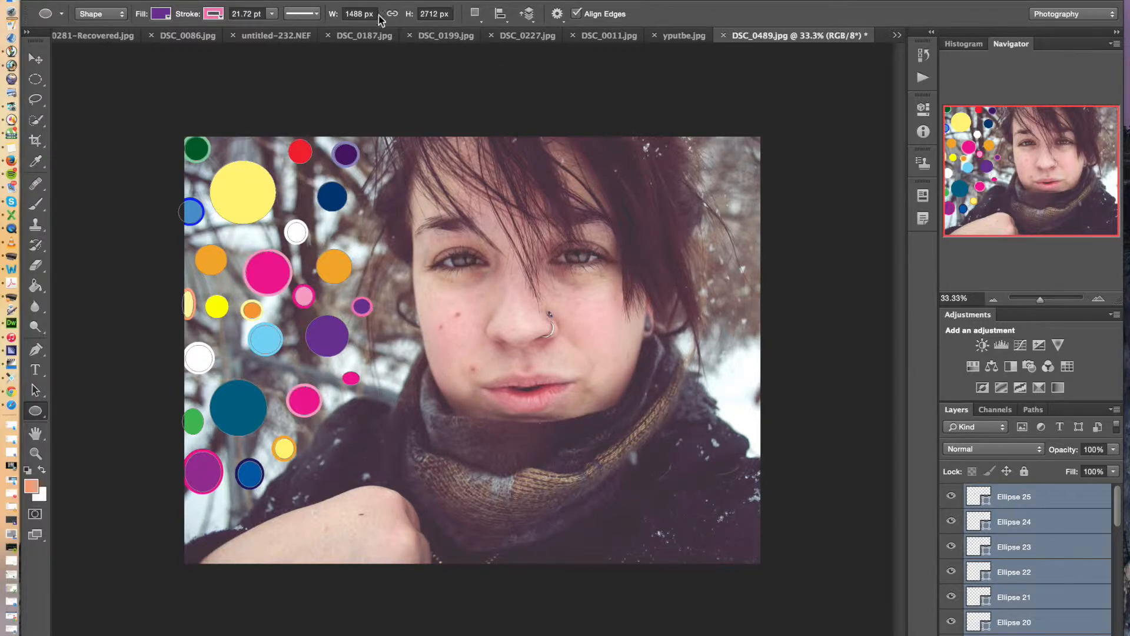
Convert the selected ellipse layers into one smart object
click(366, 0)
mouse_move(194, 1)
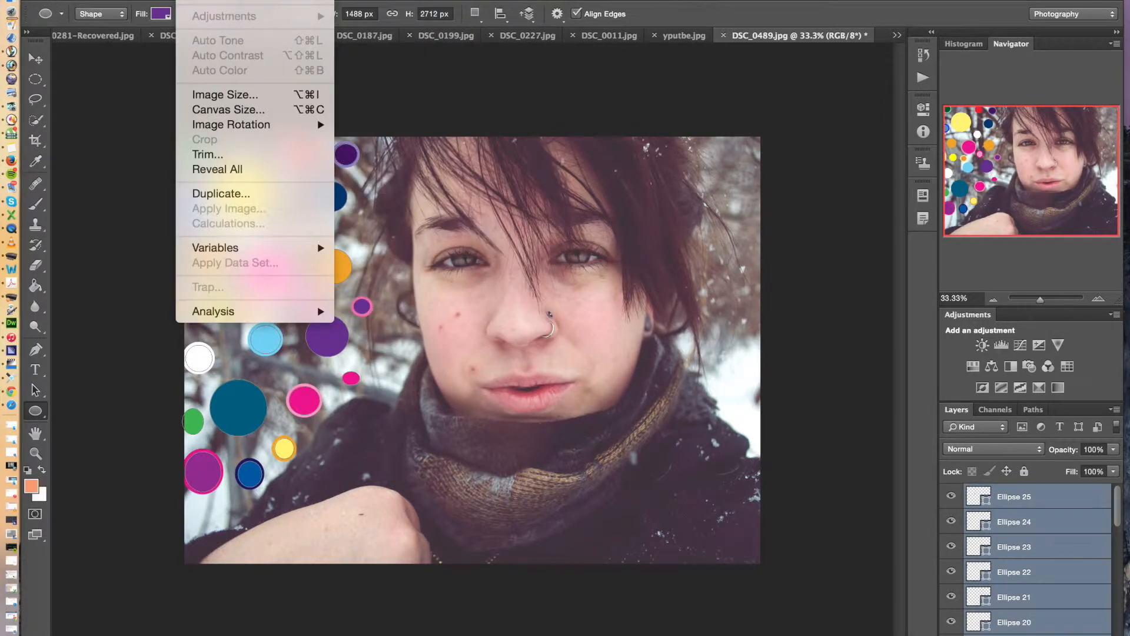
mouse_move(242, 0)
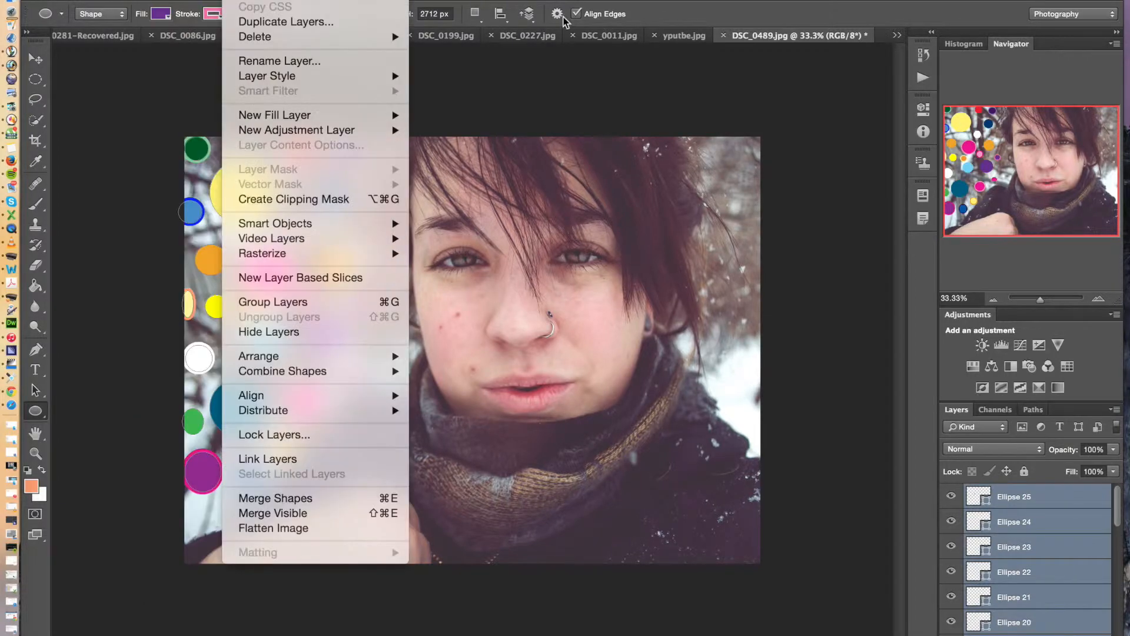
click(599, 86)
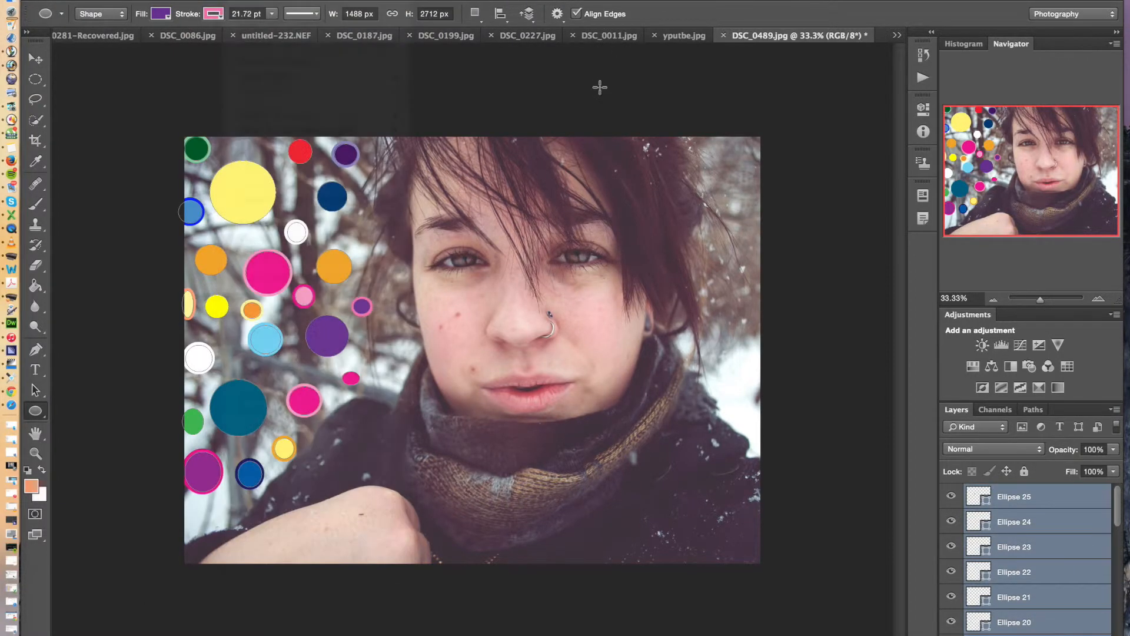
right_click(1024, 504)
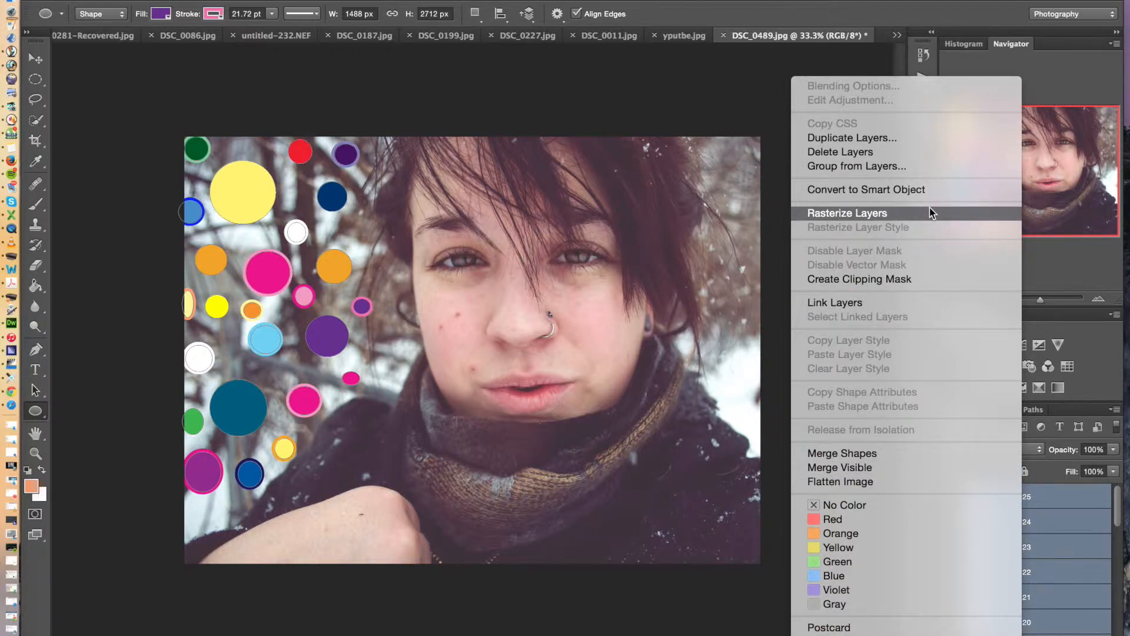
click(927, 192)
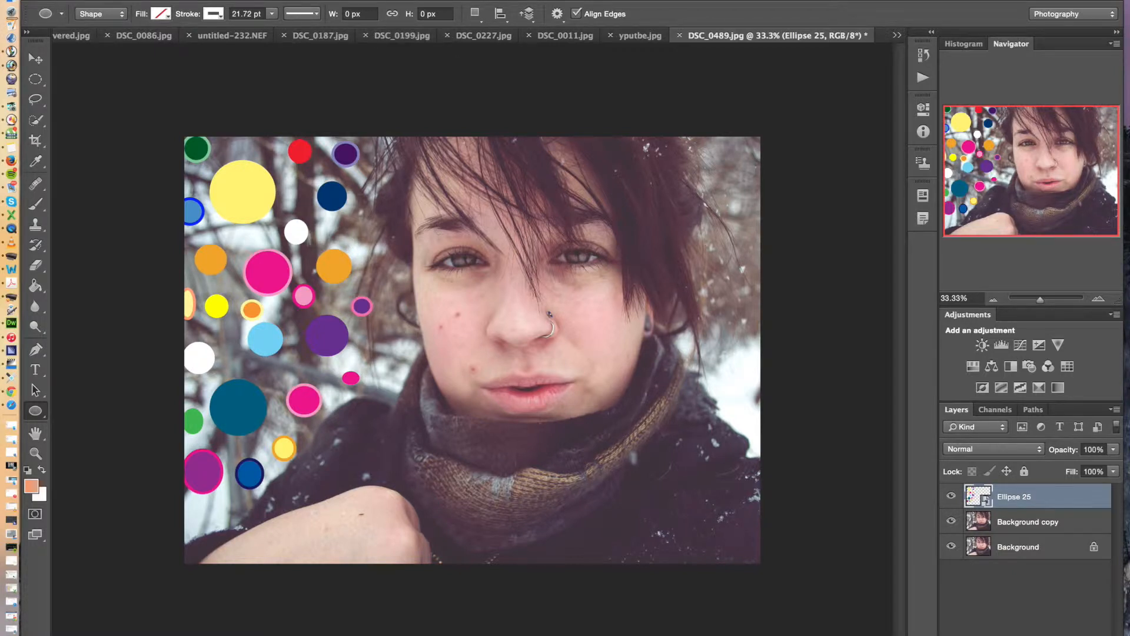
Try a Radial Blur on the circles smart object with amount 55, Spin method and Good quality, and undo it
click(366, 1)
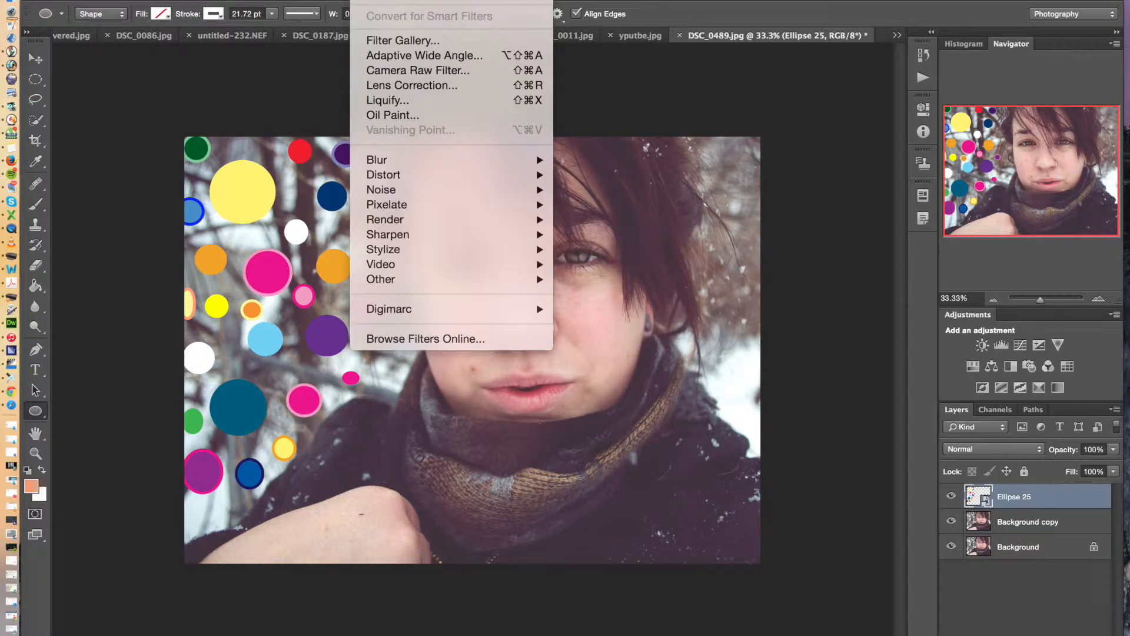
mouse_move(428, 166)
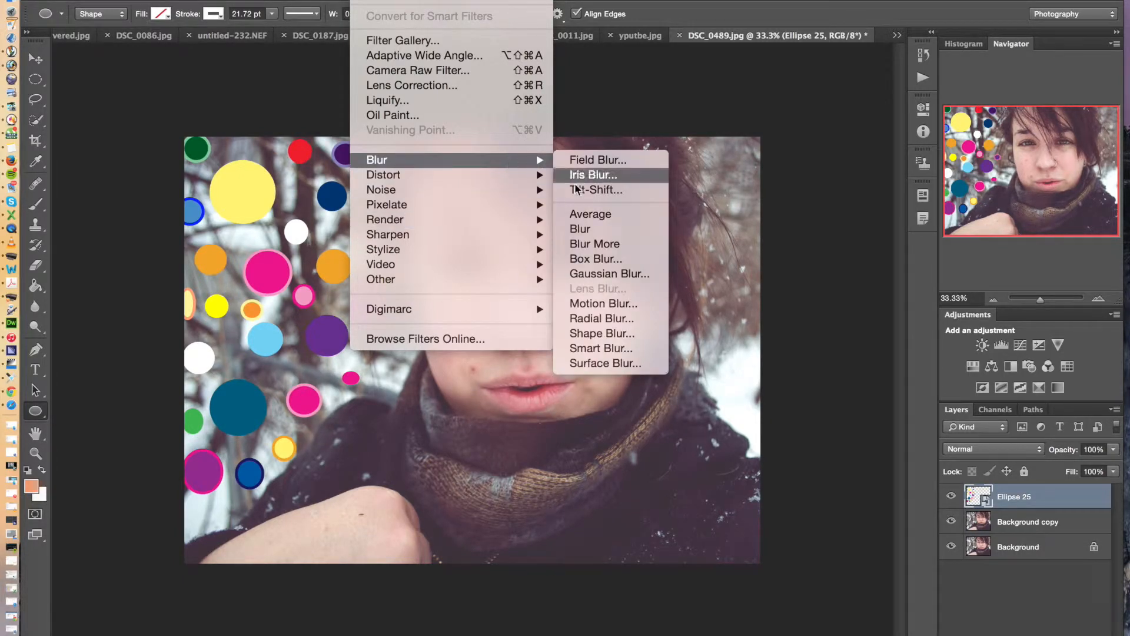
click(635, 314)
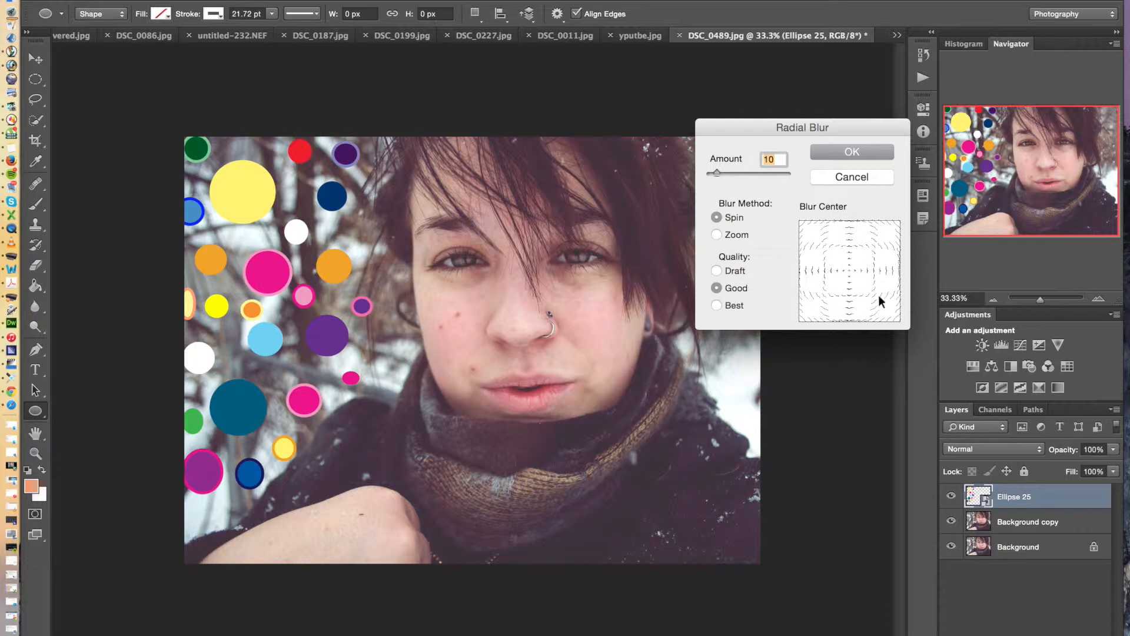
click(733, 235)
click(736, 173)
drag(738, 171, 784, 172)
click(736, 219)
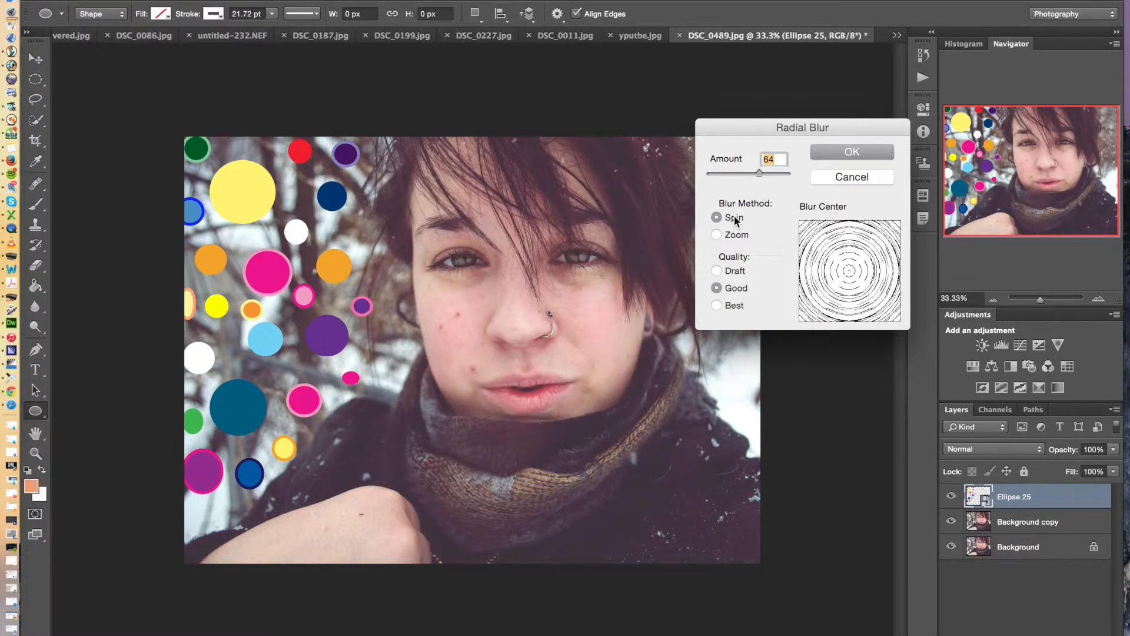
drag(761, 171, 754, 173)
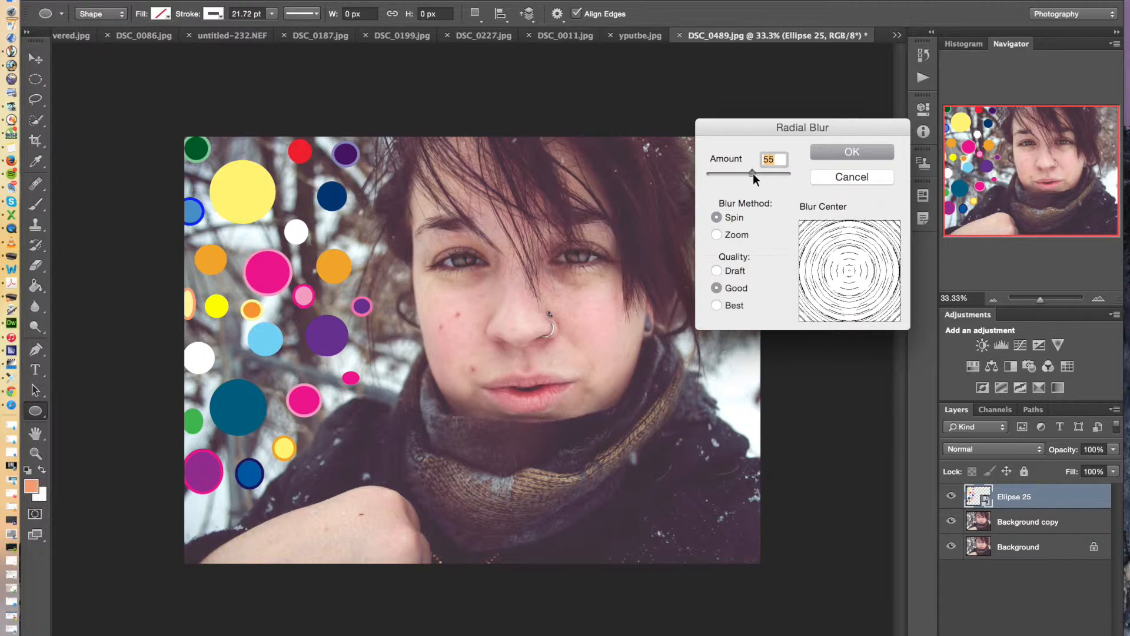
click(839, 152)
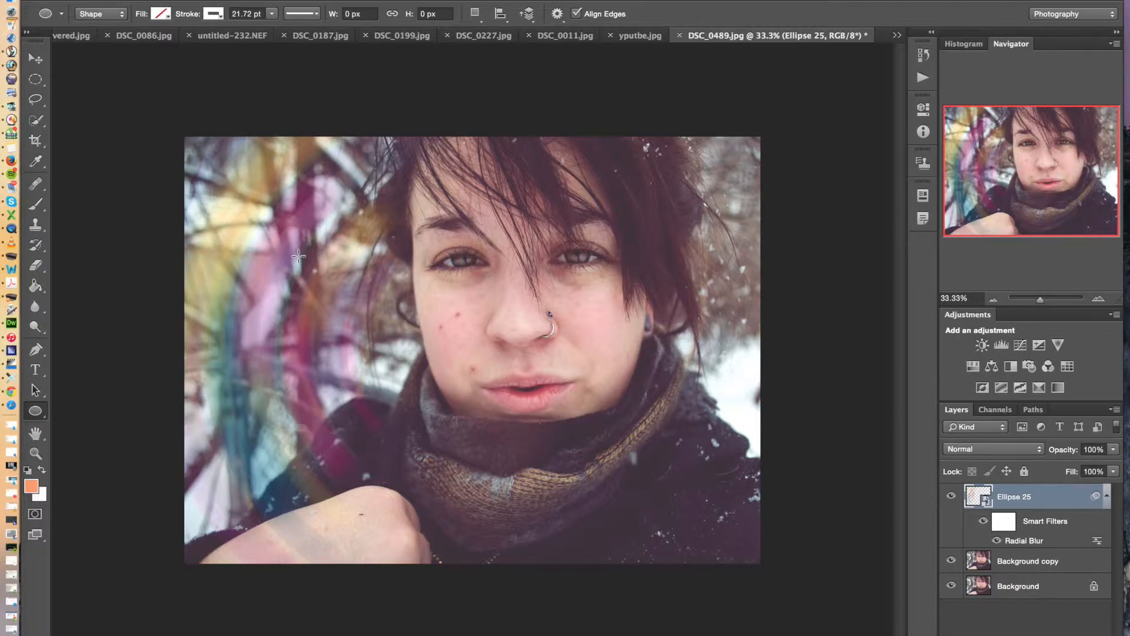
key(ctrl+z)
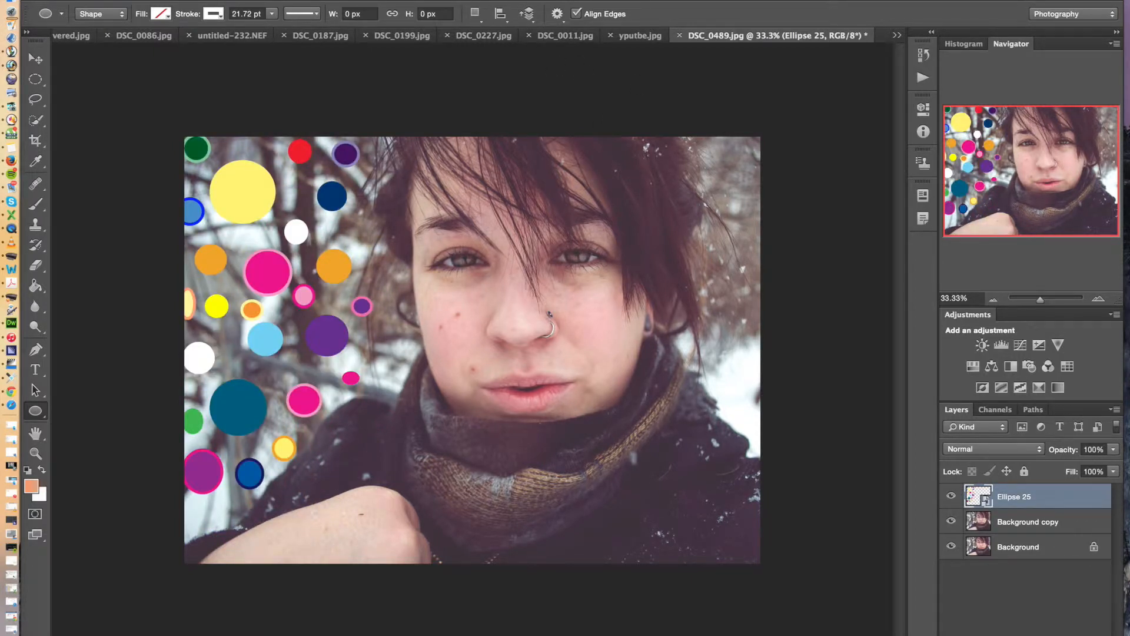
click(369, 0)
mouse_move(463, 157)
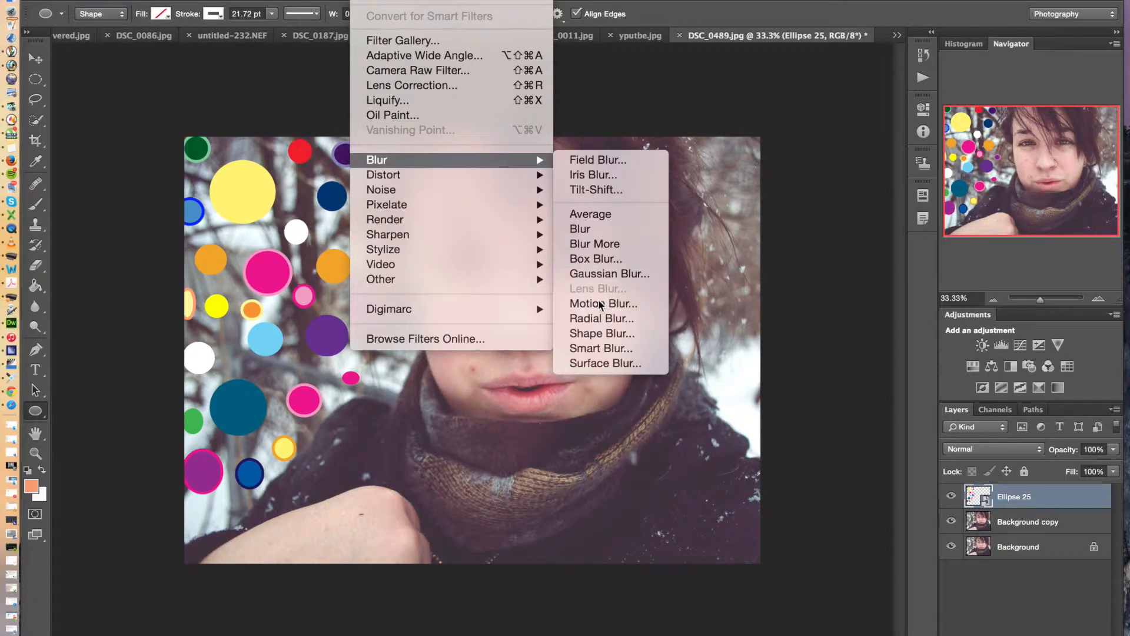
click(601, 333)
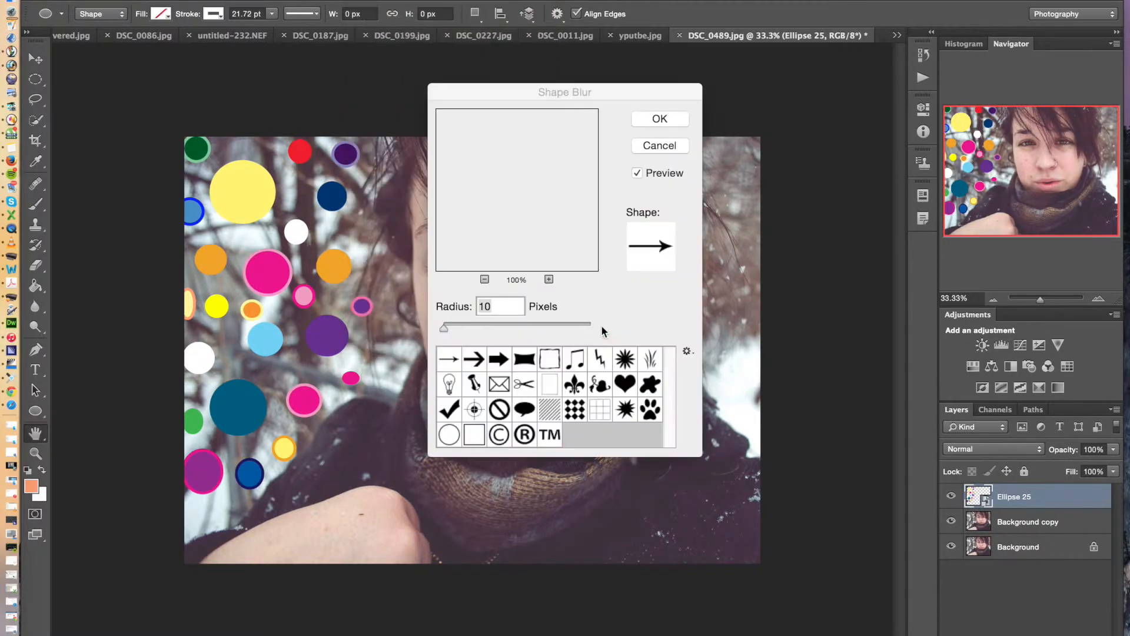
click(680, 147)
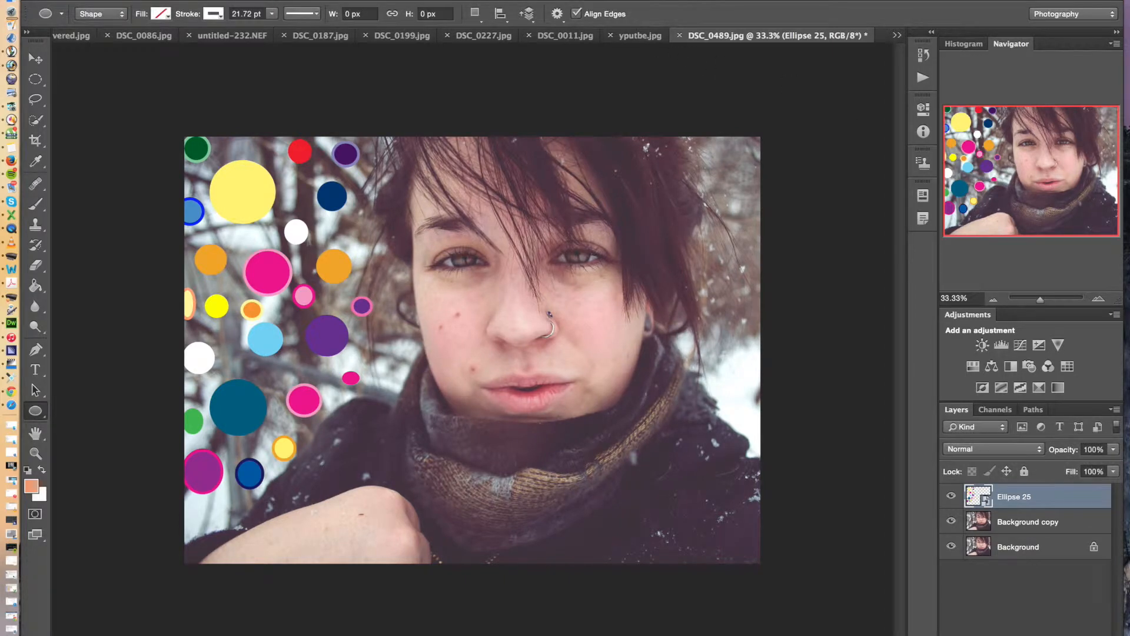
Try a weaker Spin Radial Blur with amount 22 on the circles smart object, and undo it
click(194, 0)
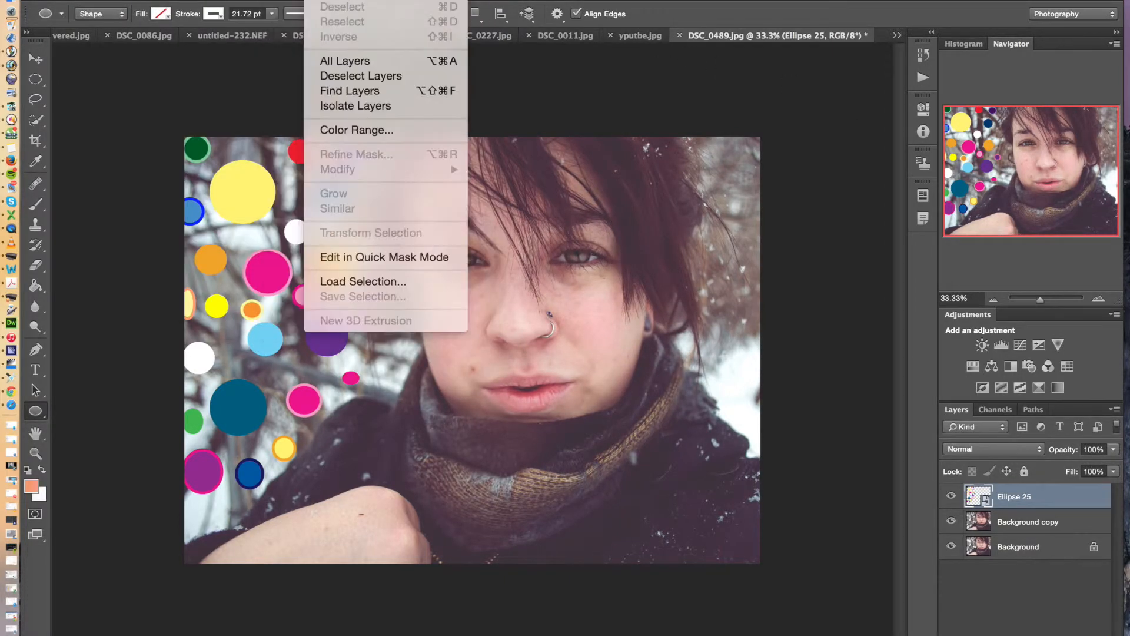
mouse_move(366, 0)
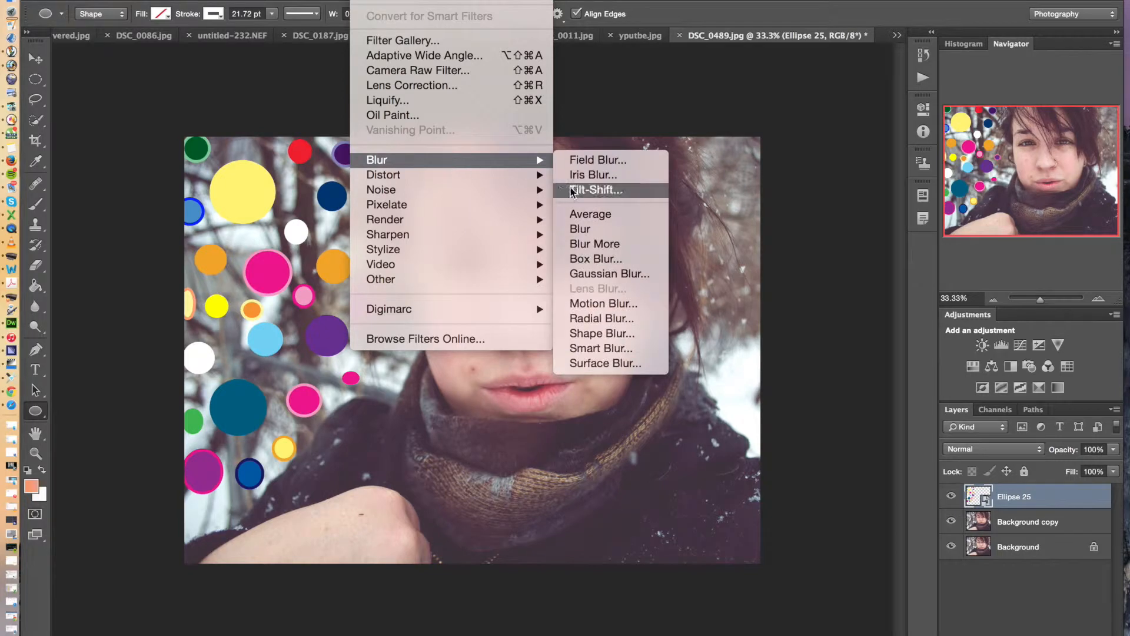
click(618, 315)
drag(735, 174, 726, 169)
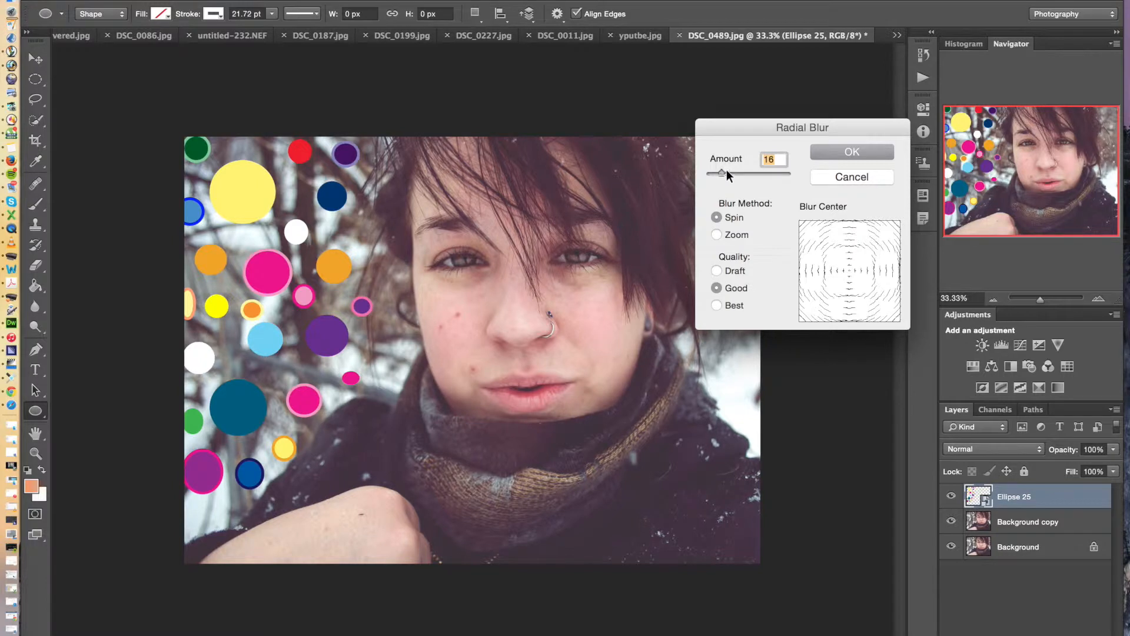
click(859, 153)
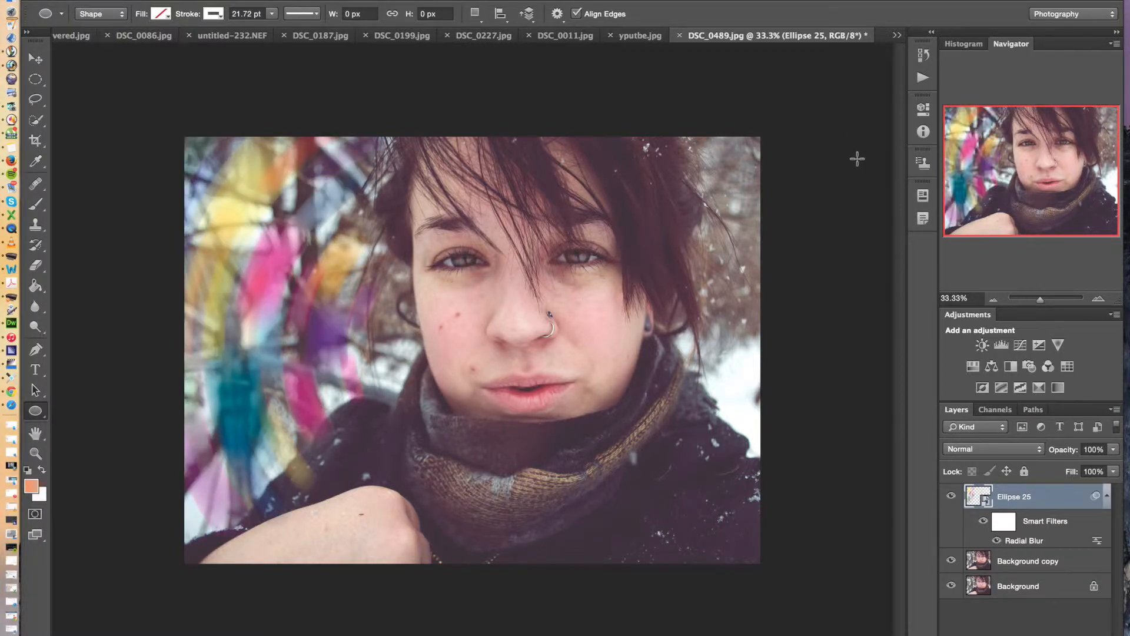
key(super+z)
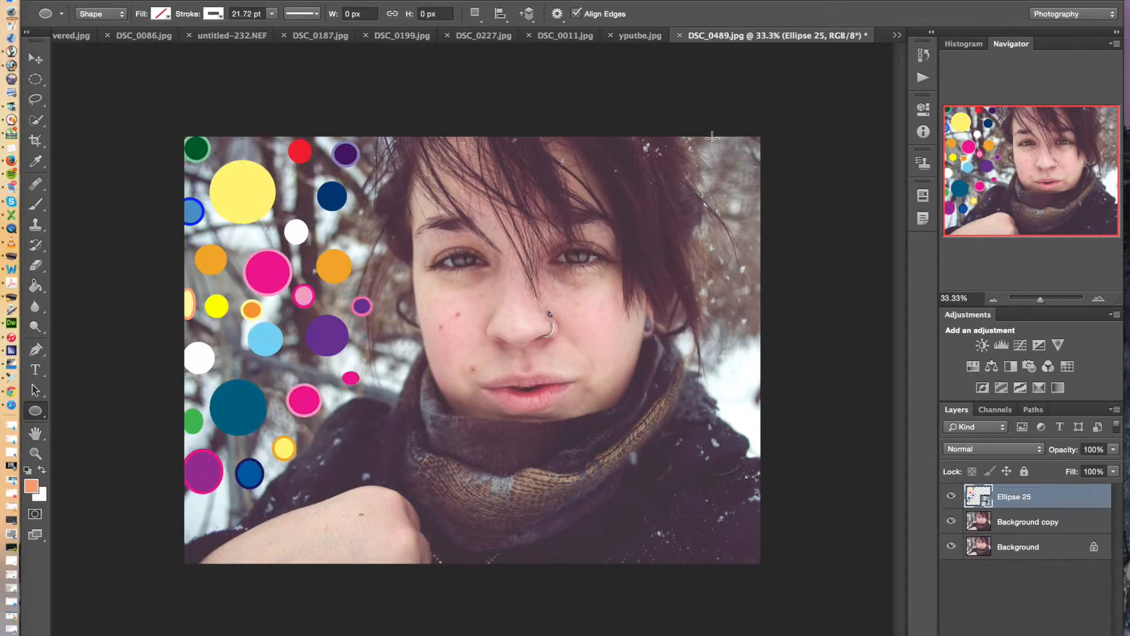
Apply a Gaussian Blur to the circles smart object so the dots turn into soft patches of color
click(368, 1)
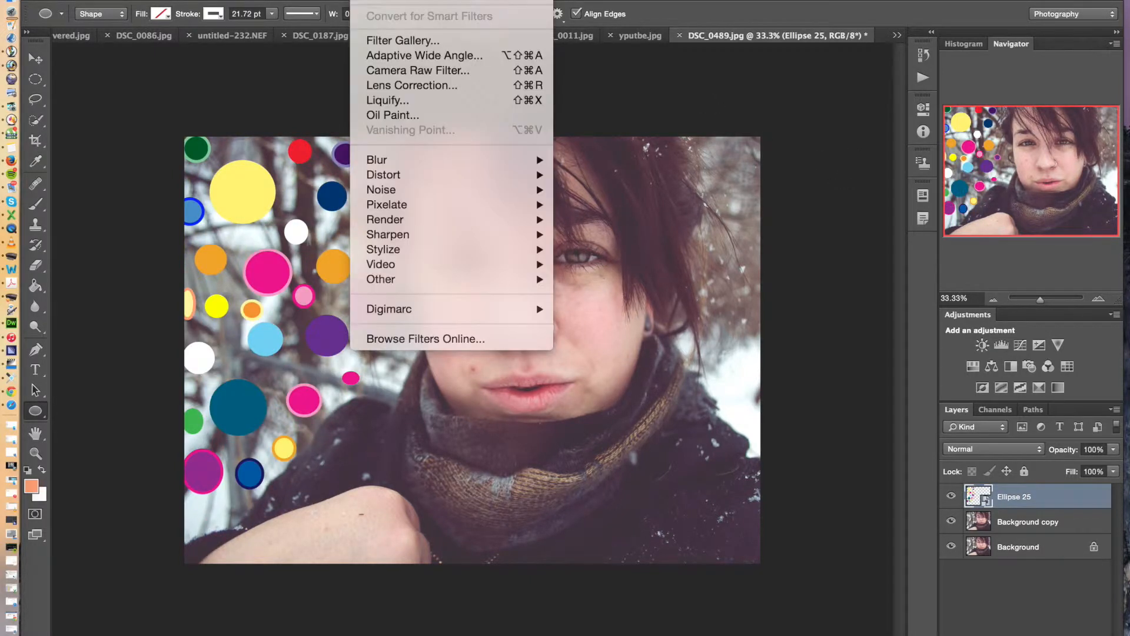
mouse_move(496, 156)
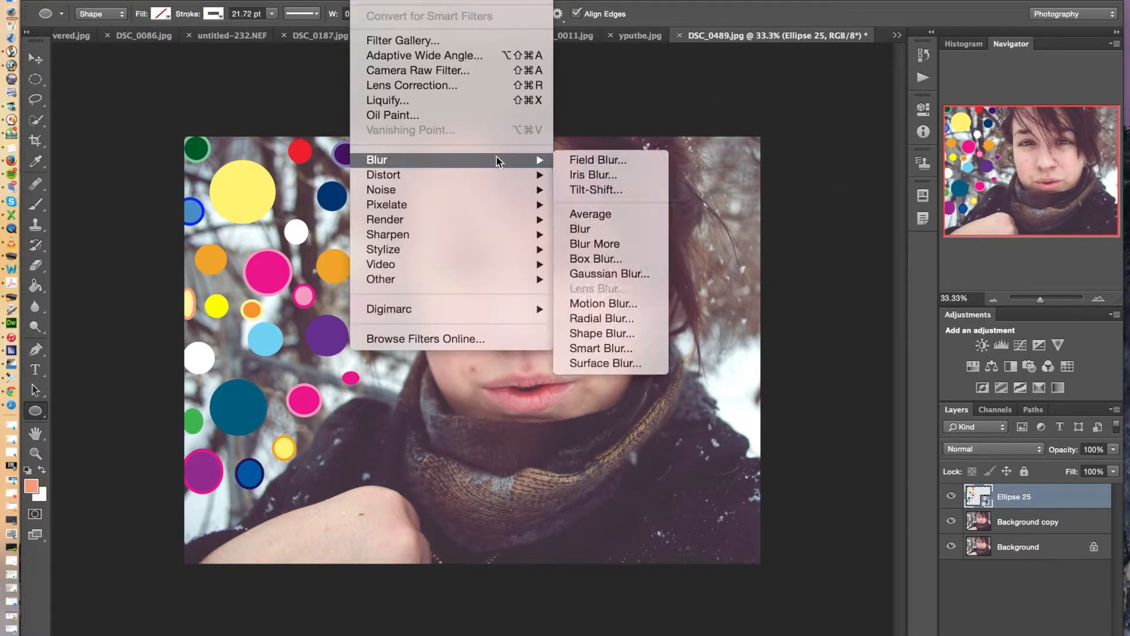
click(618, 273)
drag(924, 391, 959, 390)
click(1069, 179)
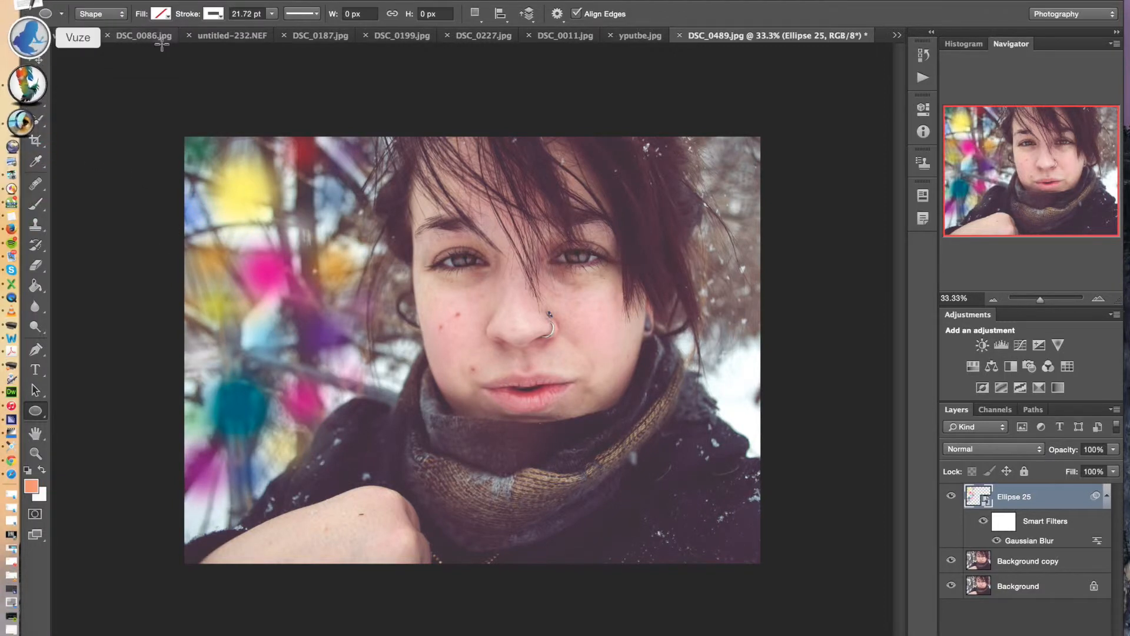
Duplicate the blurred Ellipse 25 layer and shift the copy slightly upward and toward the face
click(35, 59)
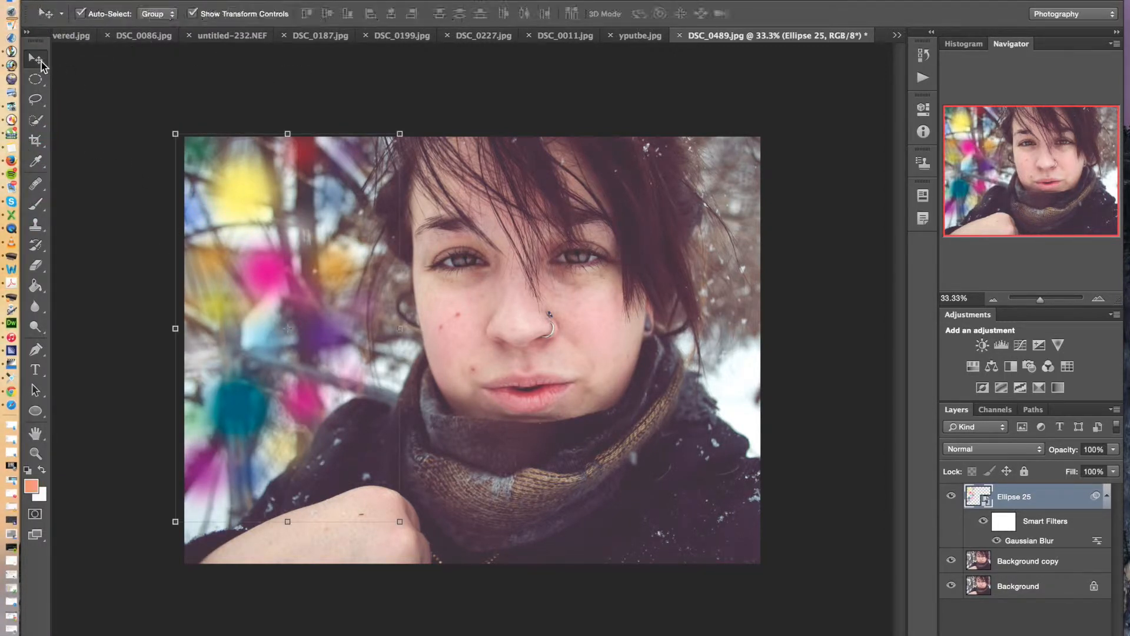
drag(1038, 501, 1051, 634)
drag(315, 265, 331, 295)
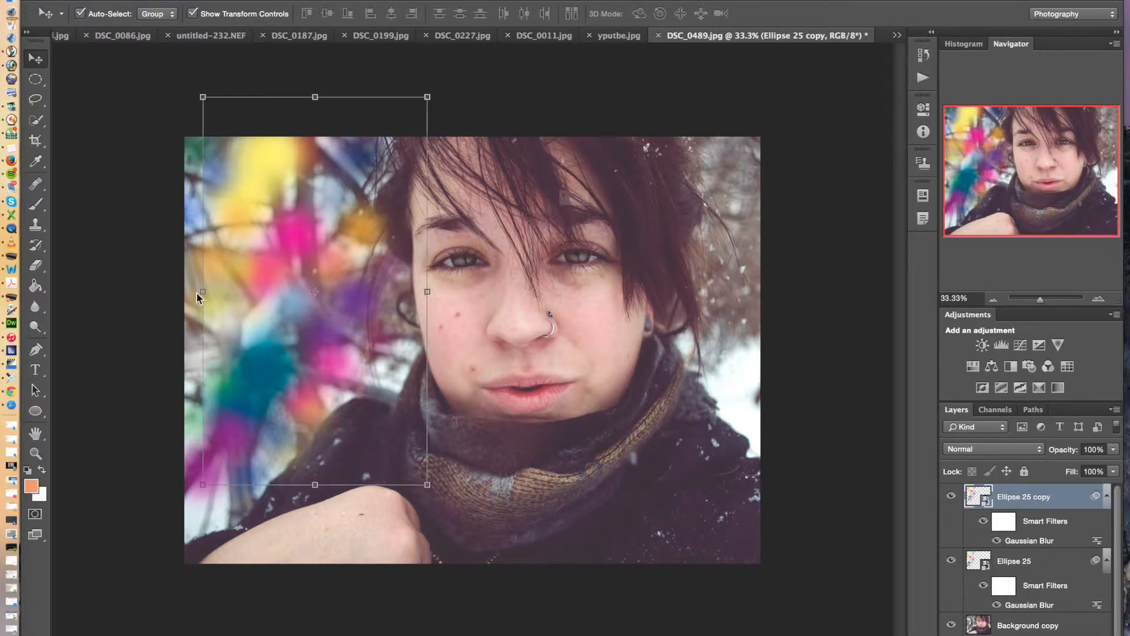
Free-transform the Ellipse 25 copy: stretch its height to about 108%, shift it down and rotate it about 148 degrees
click(202, 291)
click(701, 259)
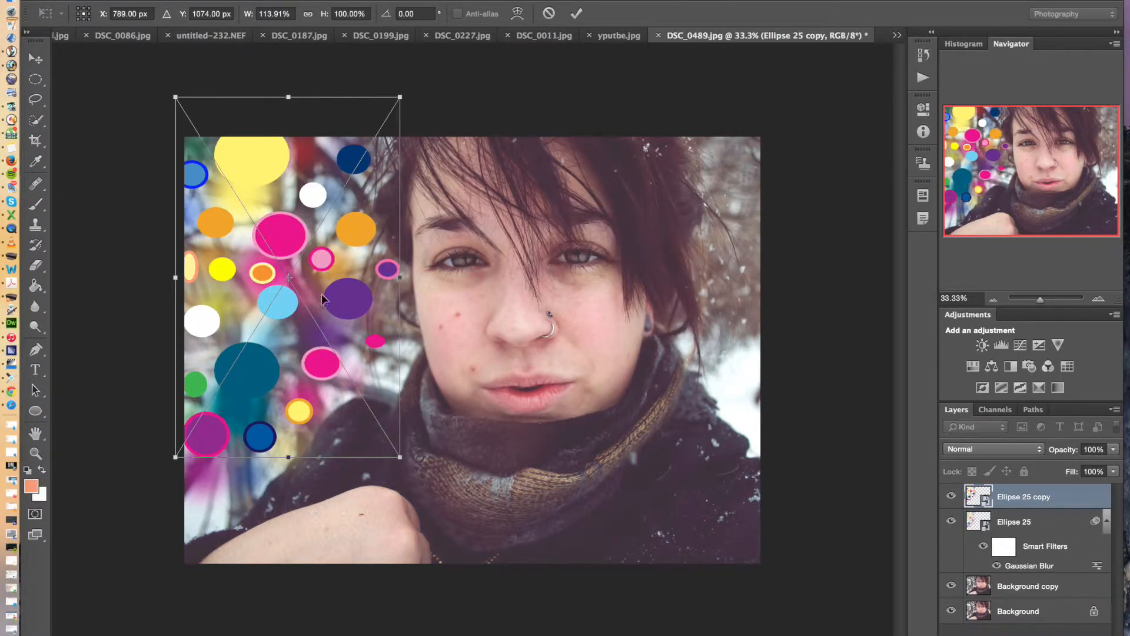
drag(400, 456, 398, 486)
drag(334, 357, 337, 395)
drag(411, 129, 262, 433)
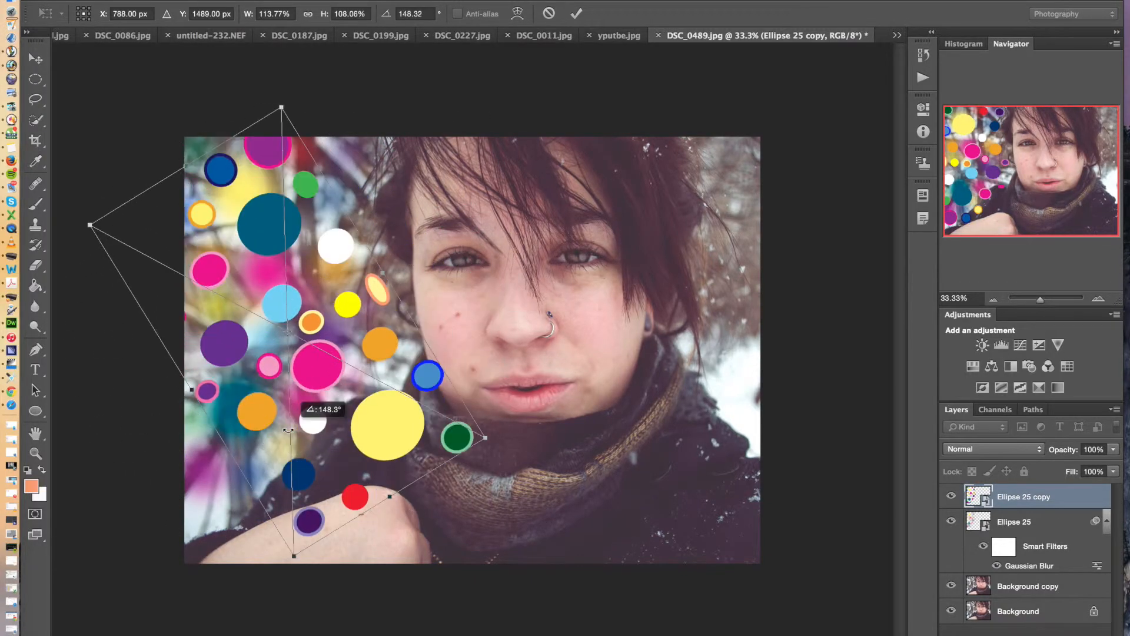
Enlarge the rotated circles copy to about 134% width and 105% height, position it beside the face, and apply the transform
drag(290, 242, 251, 202)
drag(157, 363, 125, 383)
drag(136, 141, 127, 130)
drag(350, 231, 362, 222)
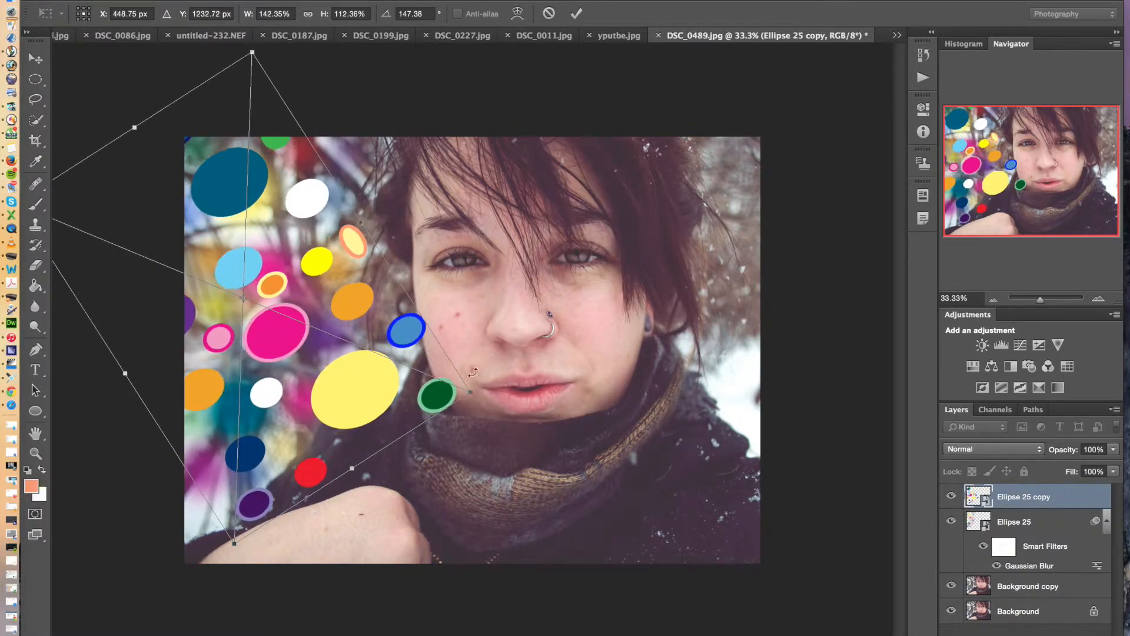
drag(469, 394, 442, 377)
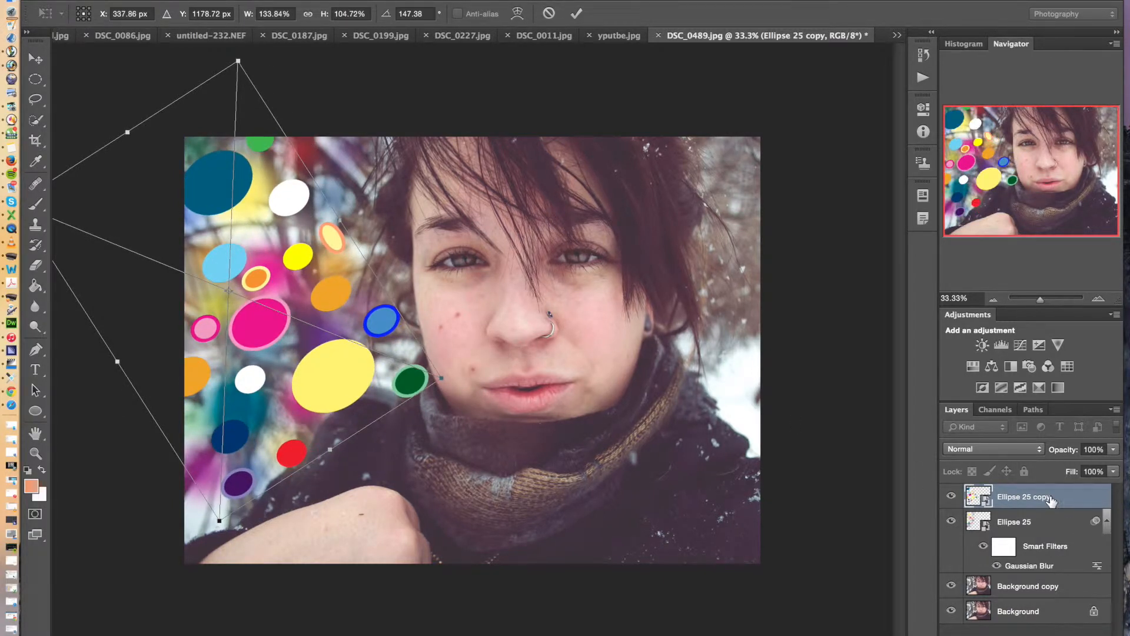
click(192, 0)
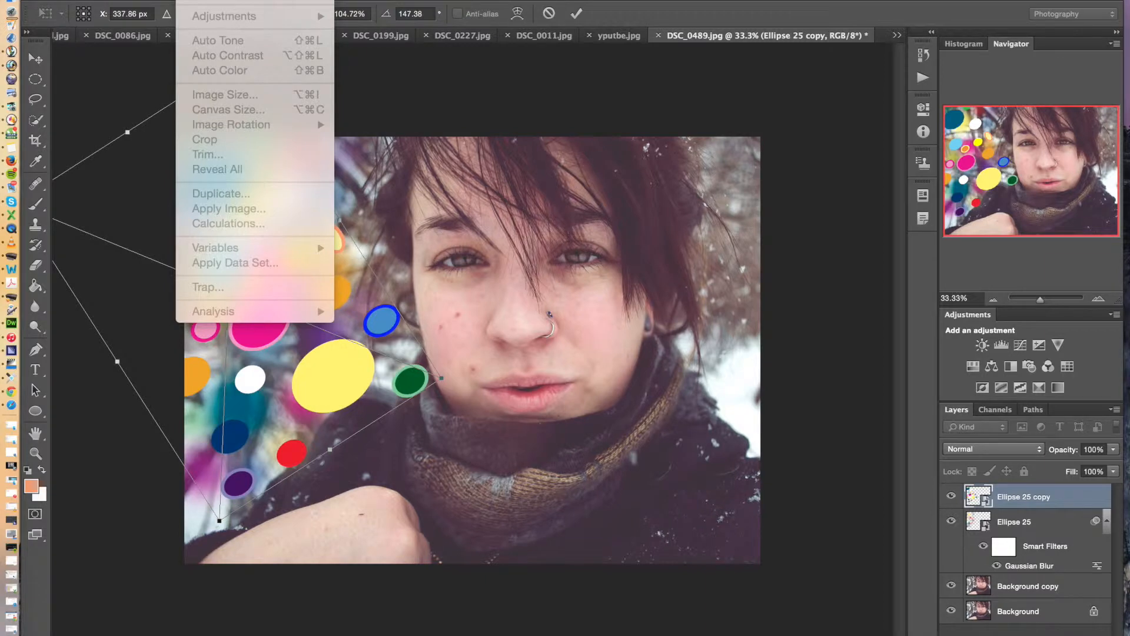
click(39, 64)
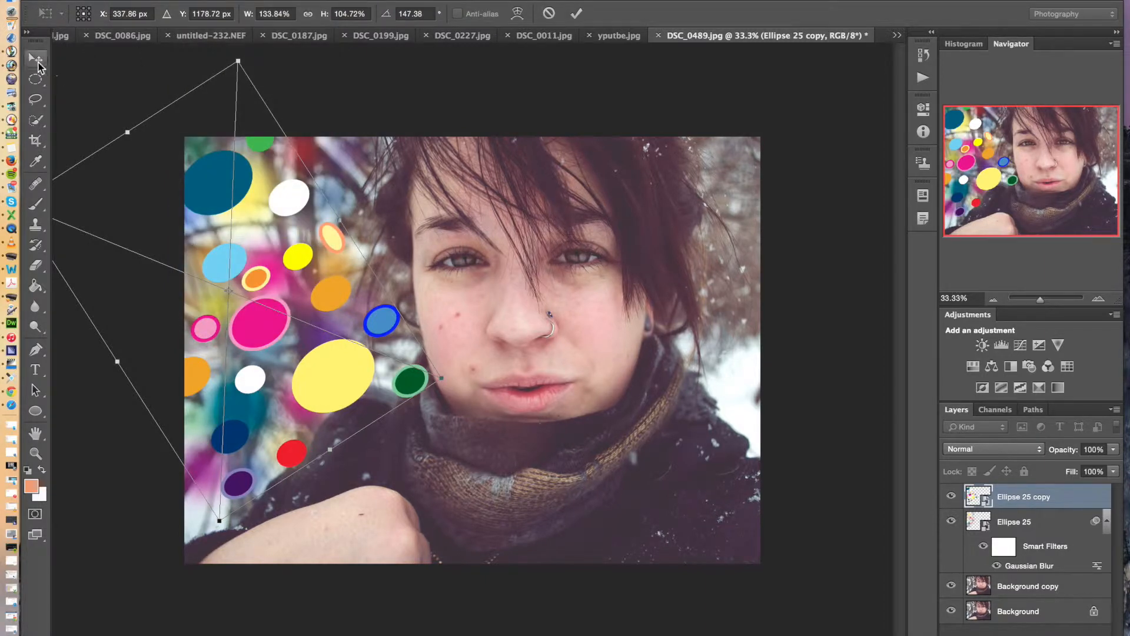
click(36, 59)
click(684, 221)
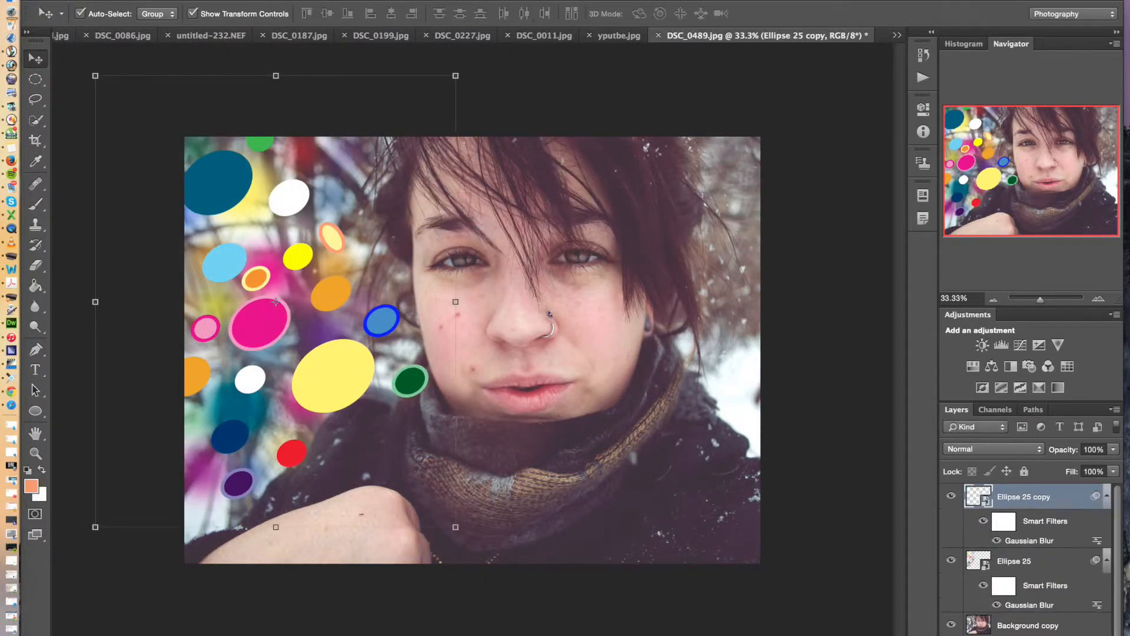
Rotate the Ellipse 25 copy further to about 162 degrees, apply the transform, and reposition it over the background beside the face
click(192, 0)
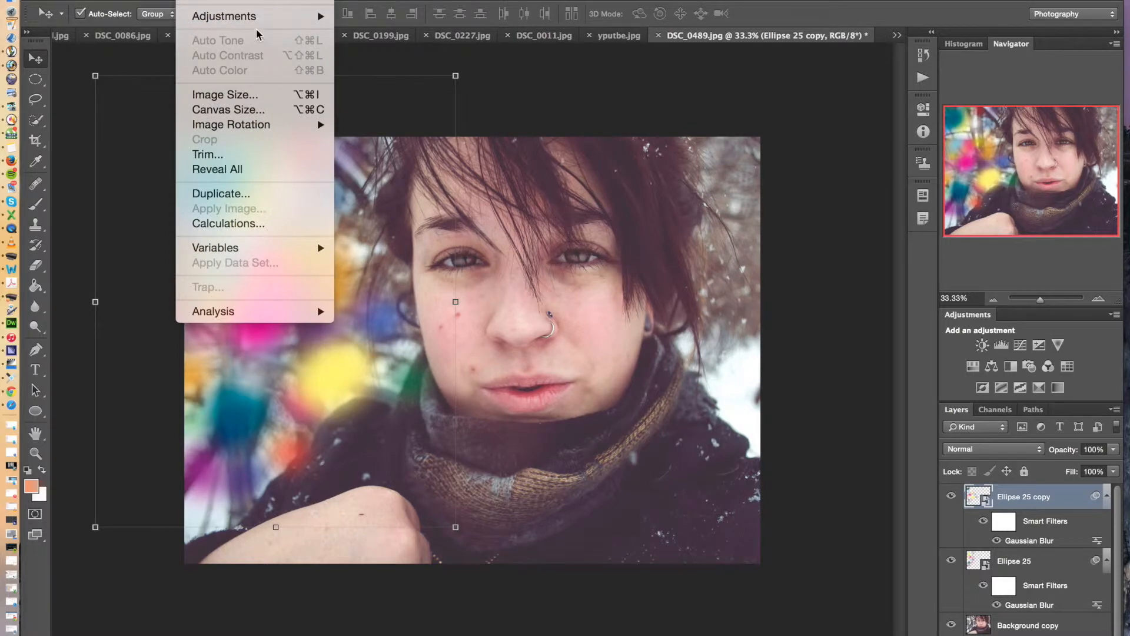
click(563, 95)
mouse_move(266, 285)
mouse_down()
mouse_move(271, 253)
mouse_move(234, 171)
mouse_move(236, 142)
mouse_move(215, 250)
mouse_move(244, 320)
mouse_move(268, 297)
mouse_move(298, 316)
mouse_move(311, 284)
mouse_move(293, 291)
mouse_move(283, 278)
mouse_up()
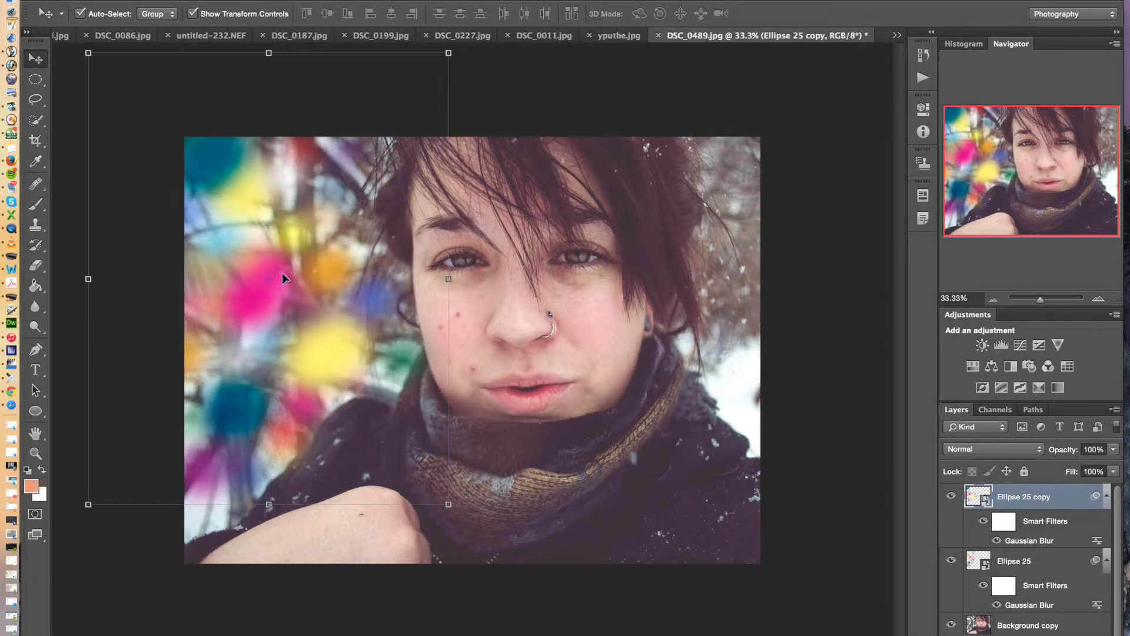
click(451, 54)
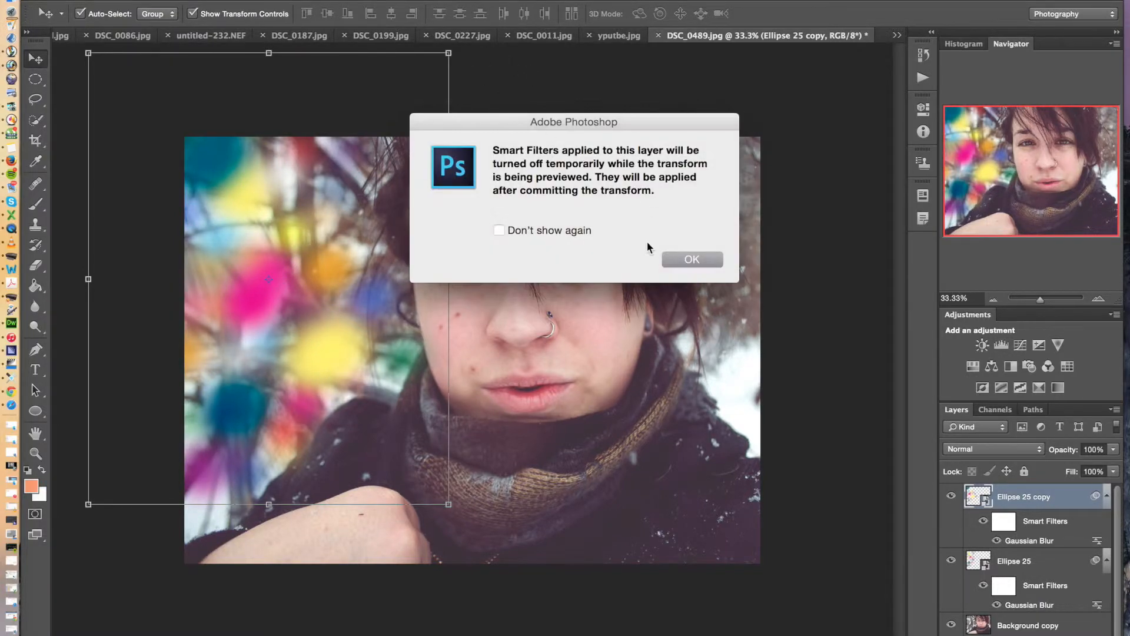
click(691, 260)
drag(454, 53, 469, 123)
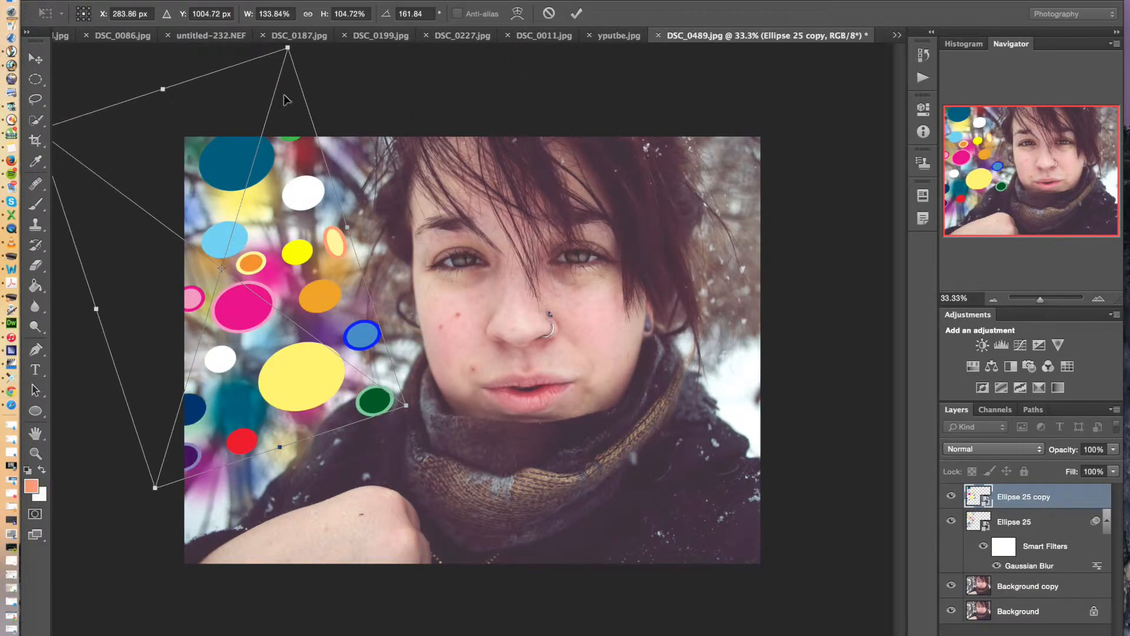
click(39, 60)
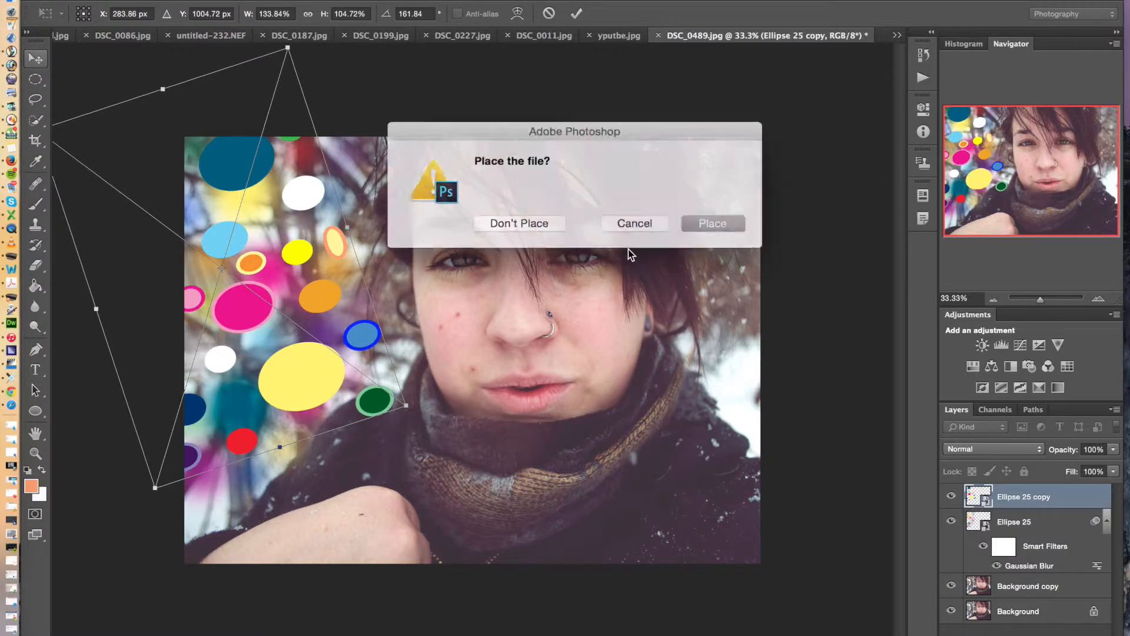
click(715, 220)
drag(277, 332, 267, 266)
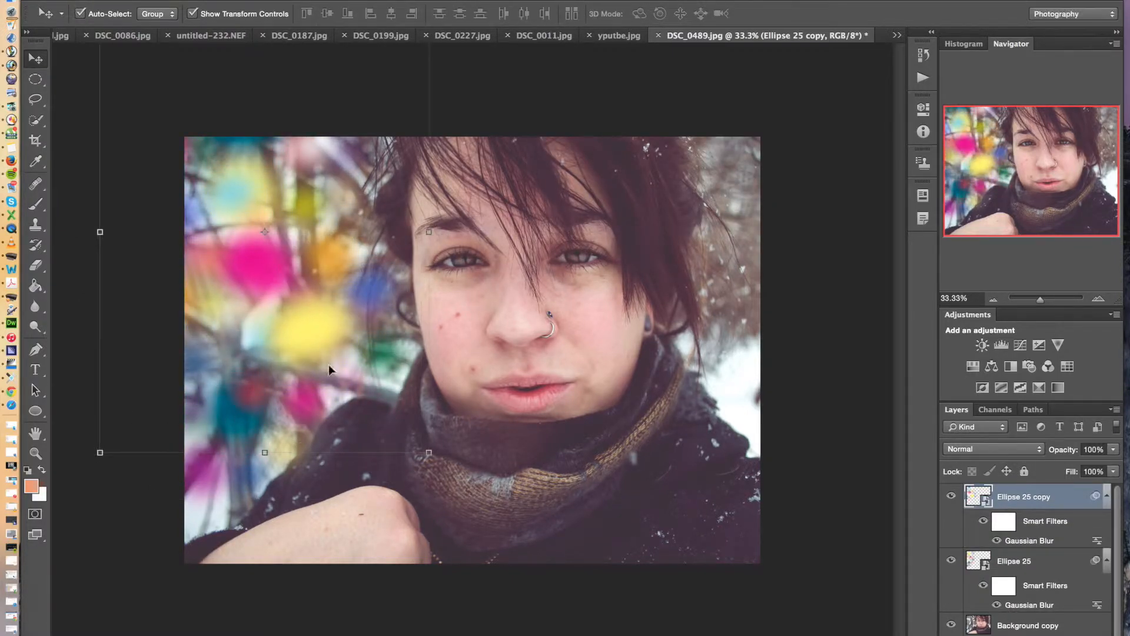
Try the Color Burn and Screen blending modes on the Ellipse 25 copy, and settle on Overlay
click(993, 448)
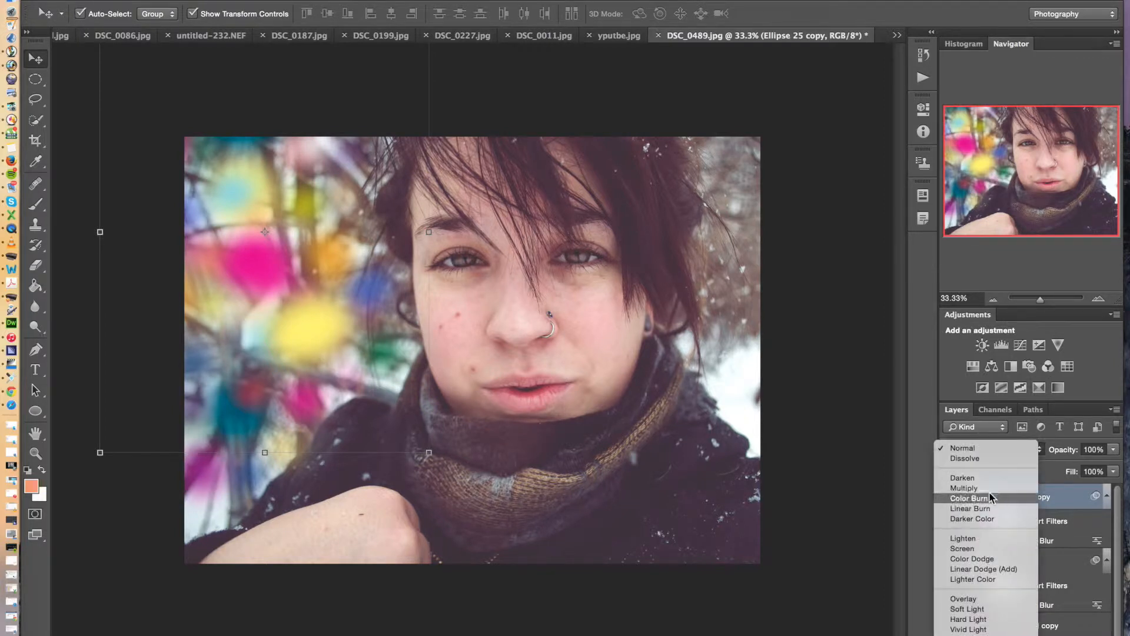
click(993, 497)
click(991, 455)
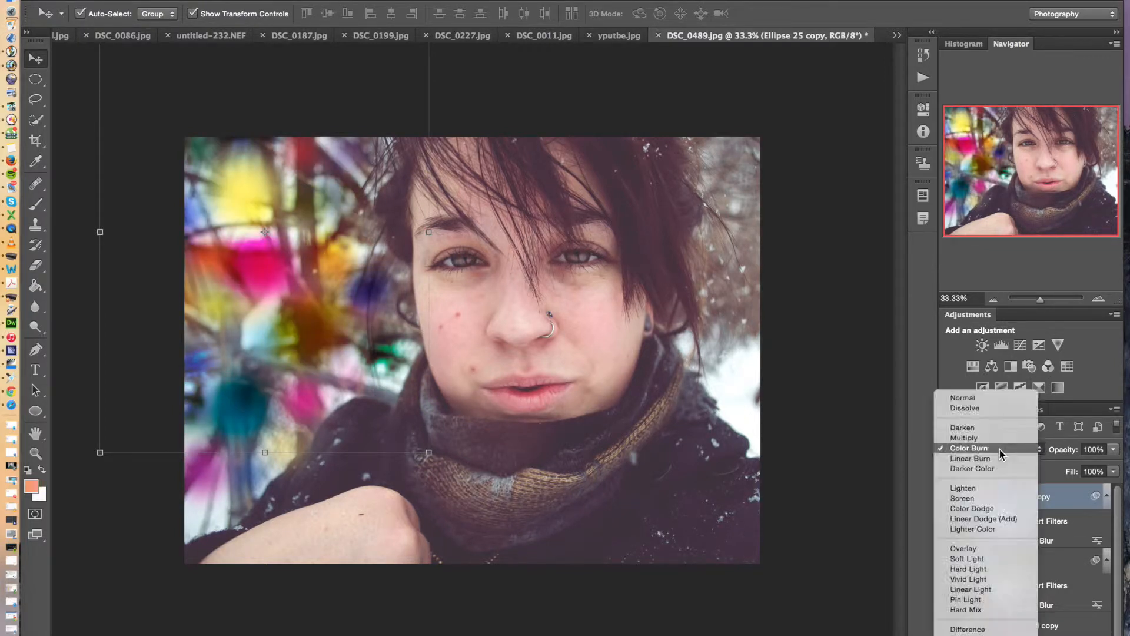
click(979, 486)
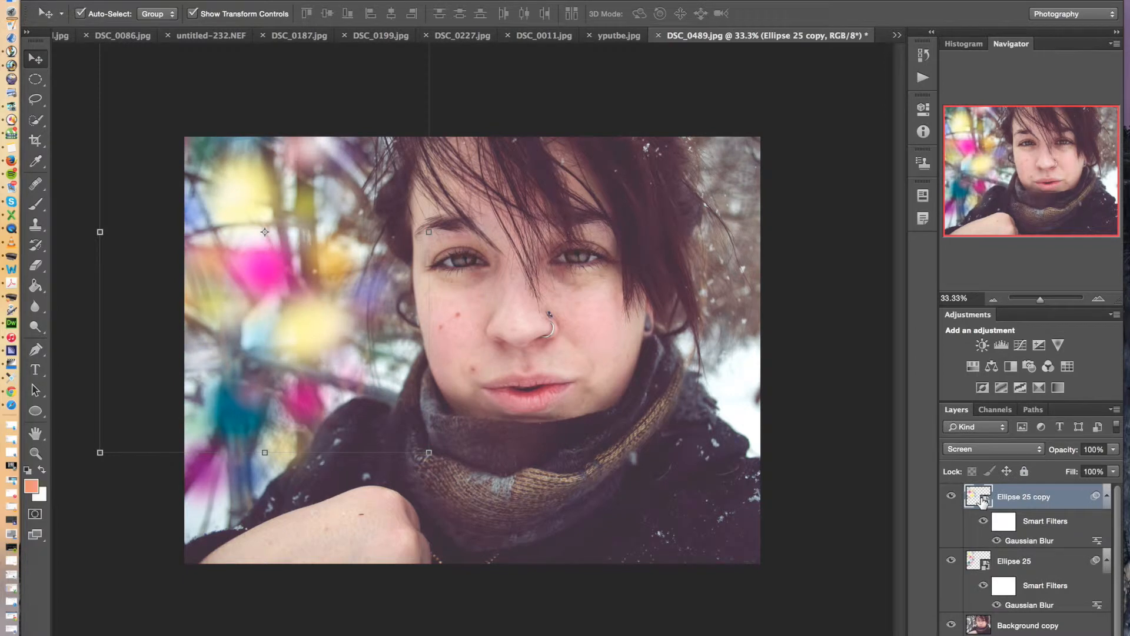
click(1004, 450)
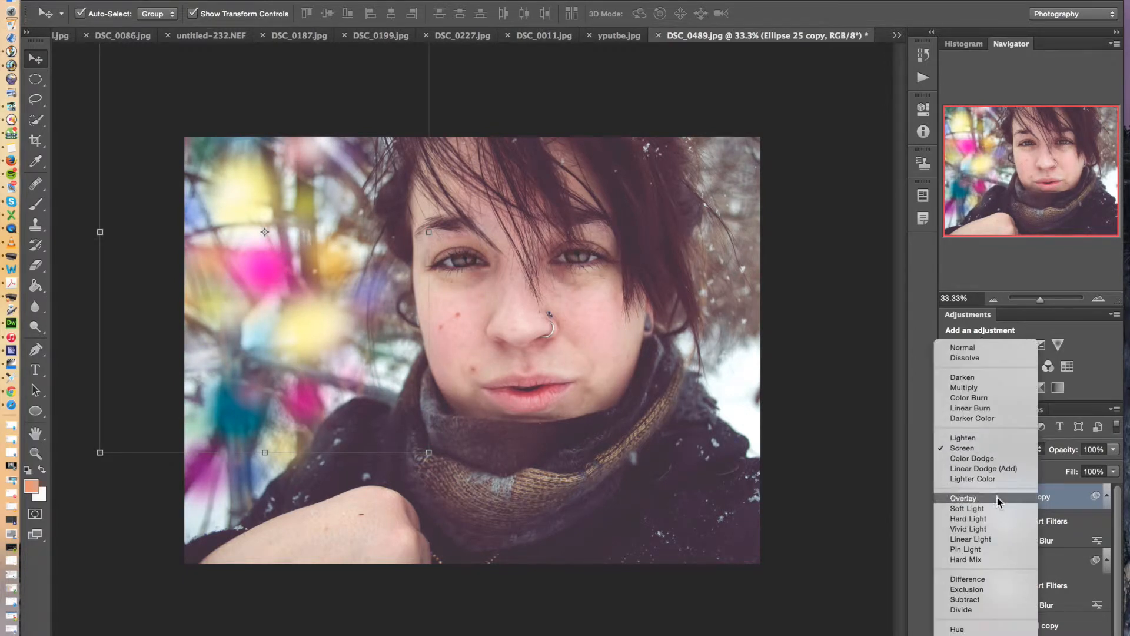
click(1000, 499)
Move the Ellipse 25 copy down and outward so it partly extends past the photo's left edge
drag(250, 269, 236, 370)
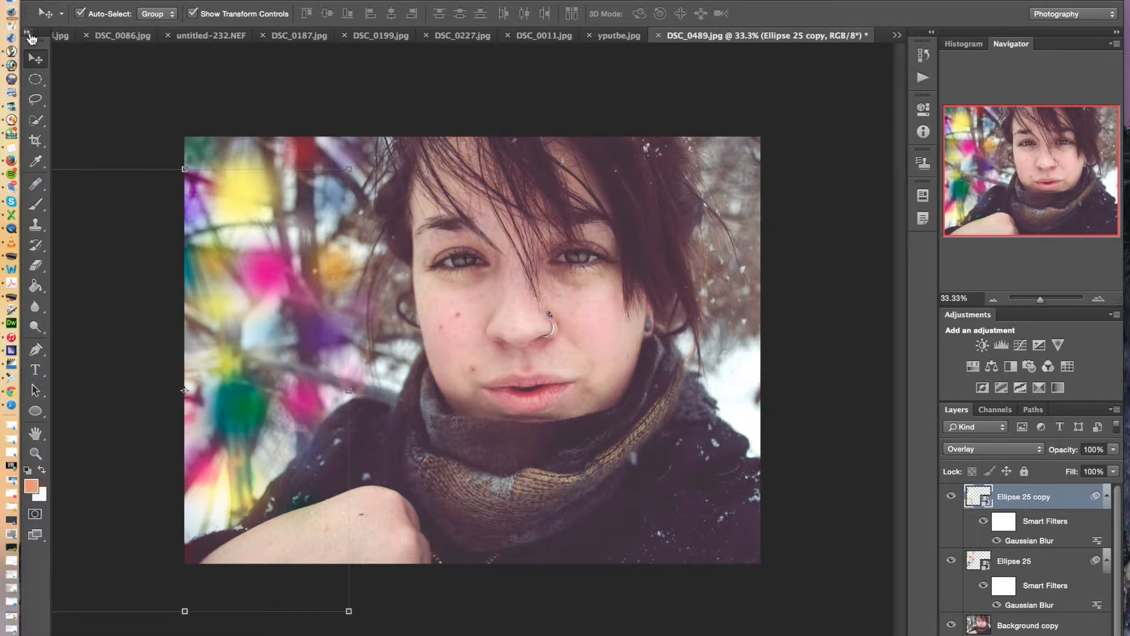
click(235, 106)
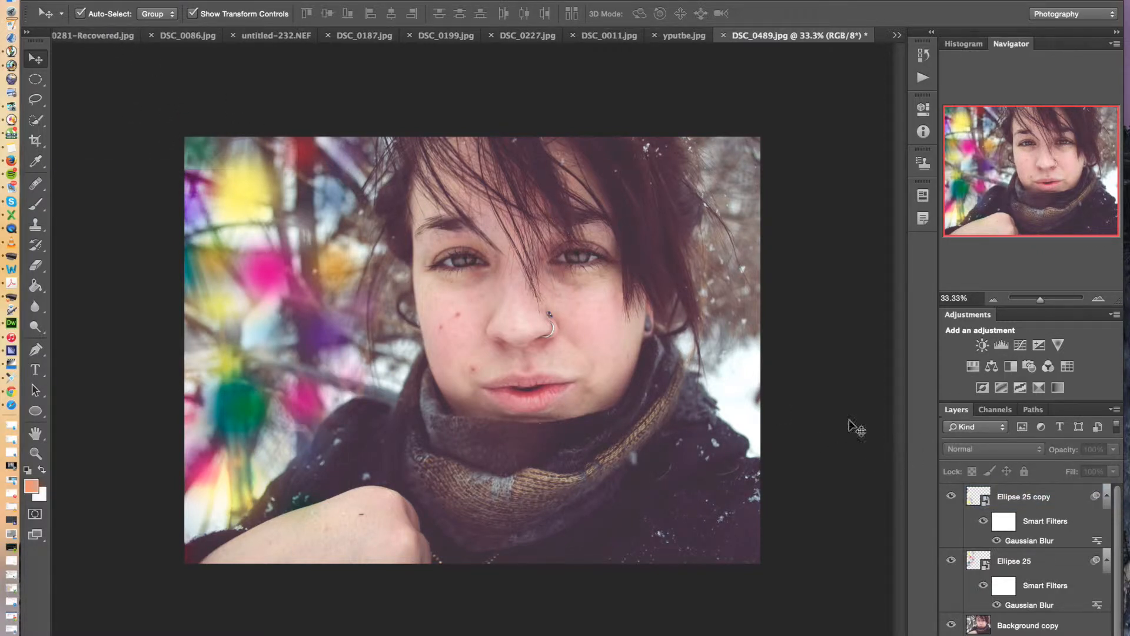
click(1035, 500)
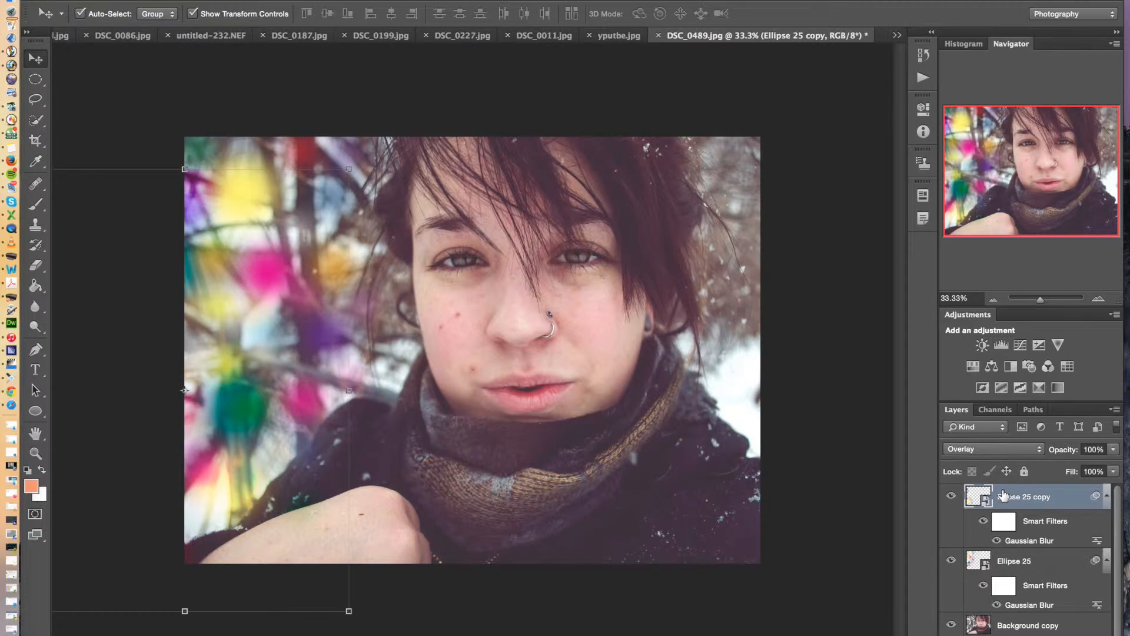
Enlarge the Ellipse 25 copy to about 154% width and 138% height at about 158 degrees, and apply the transform
click(311, 168)
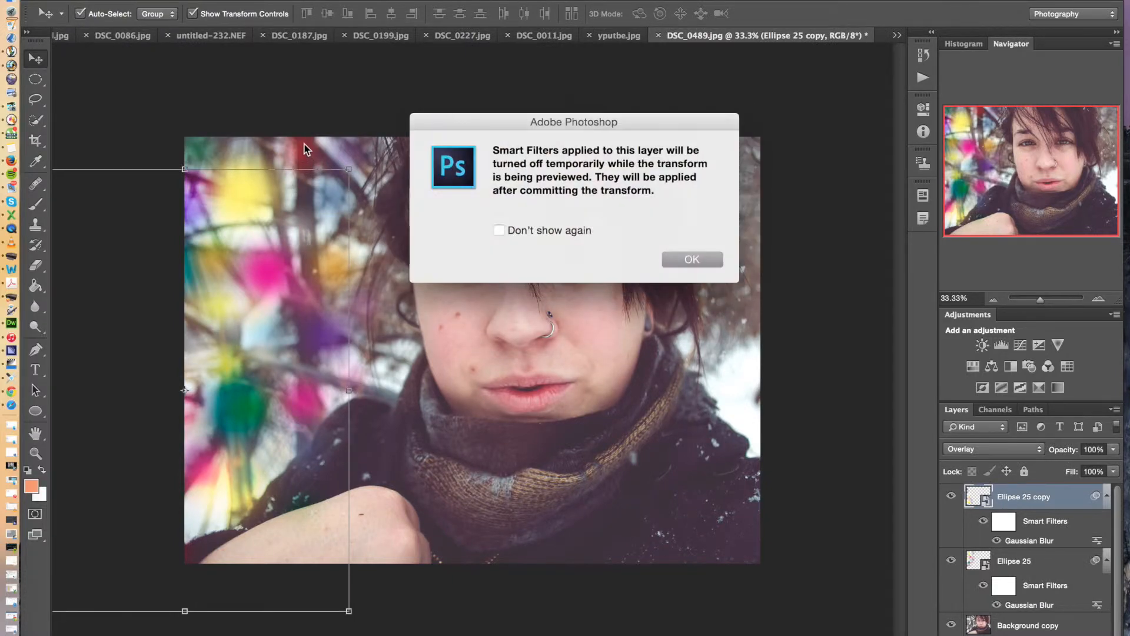
click(687, 259)
drag(669, 252, 312, 171)
drag(204, 152, 224, 103)
drag(241, 553, 268, 621)
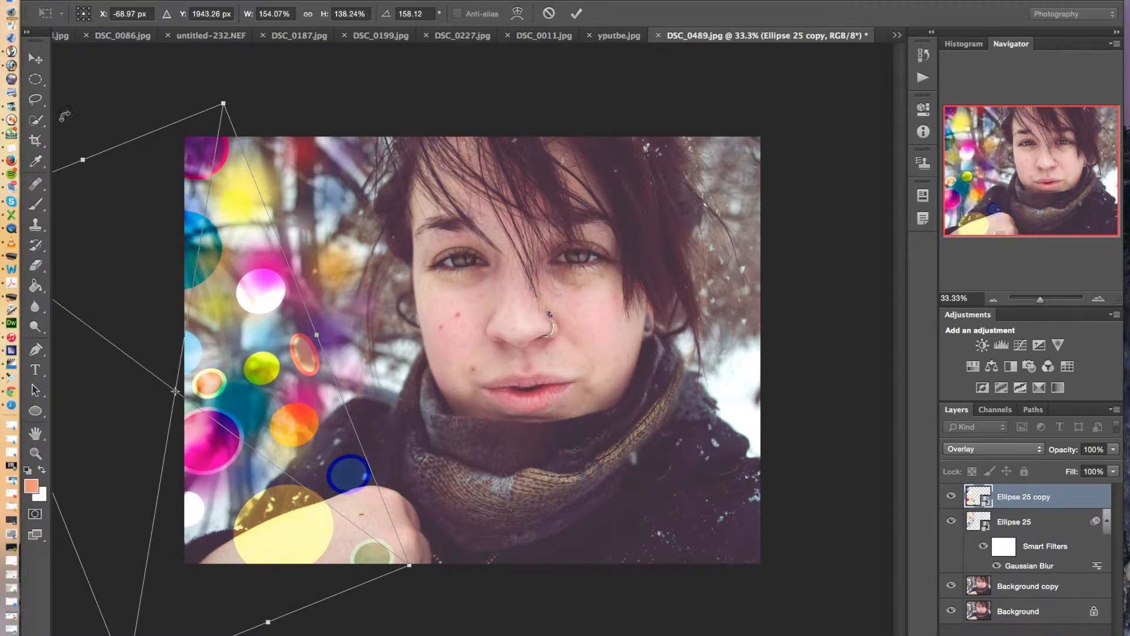
click(45, 59)
click(708, 220)
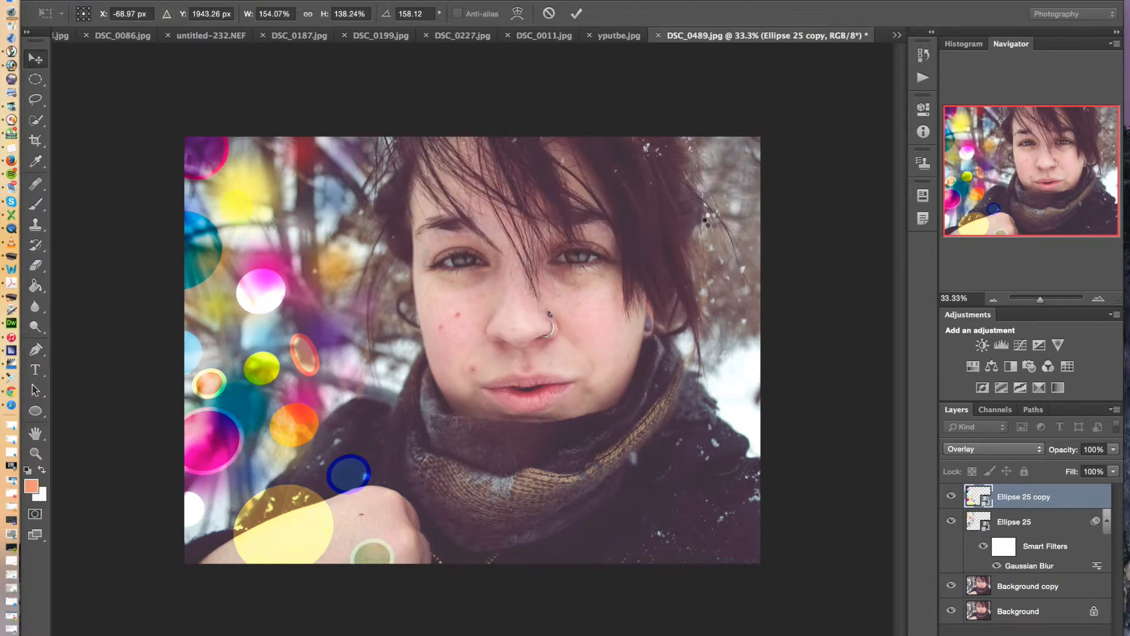
key(ctrl+f)
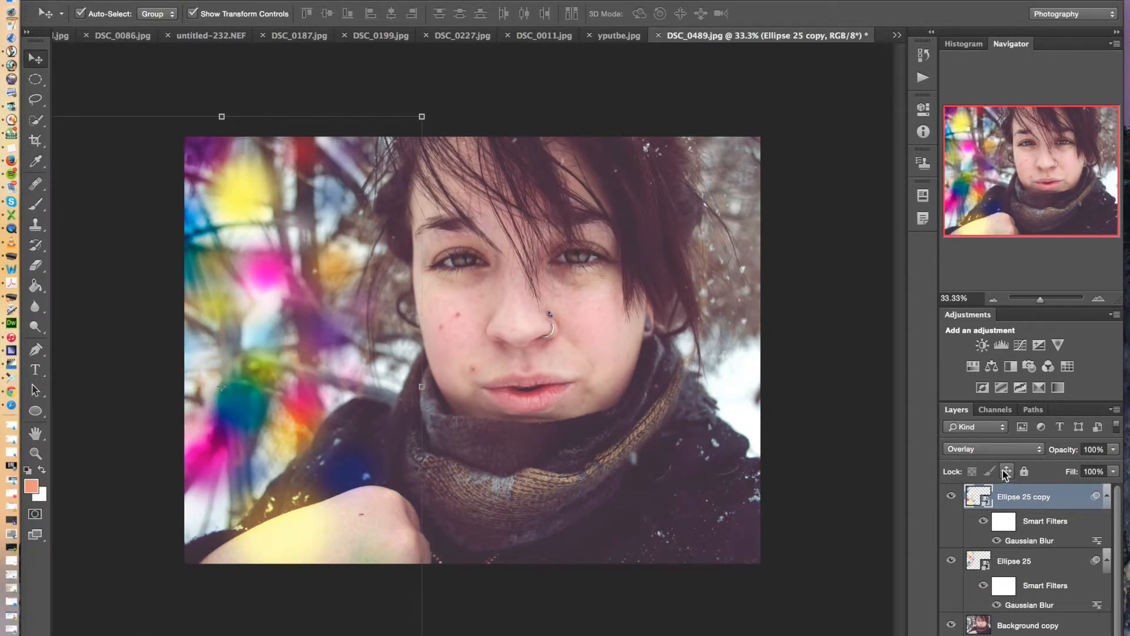
Compare the Ellipse 25 copy with its smart filter blur switched off and back on
scroll(1083, 568, down, 1)
scroll(1082, 564, down, 1)
click(983, 514)
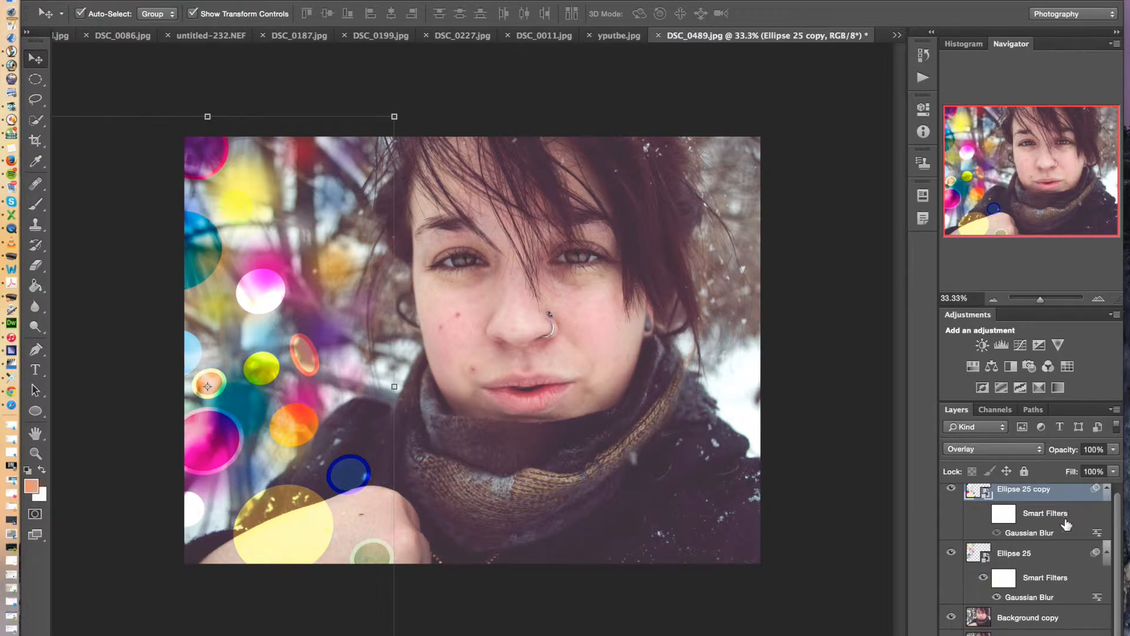
click(996, 533)
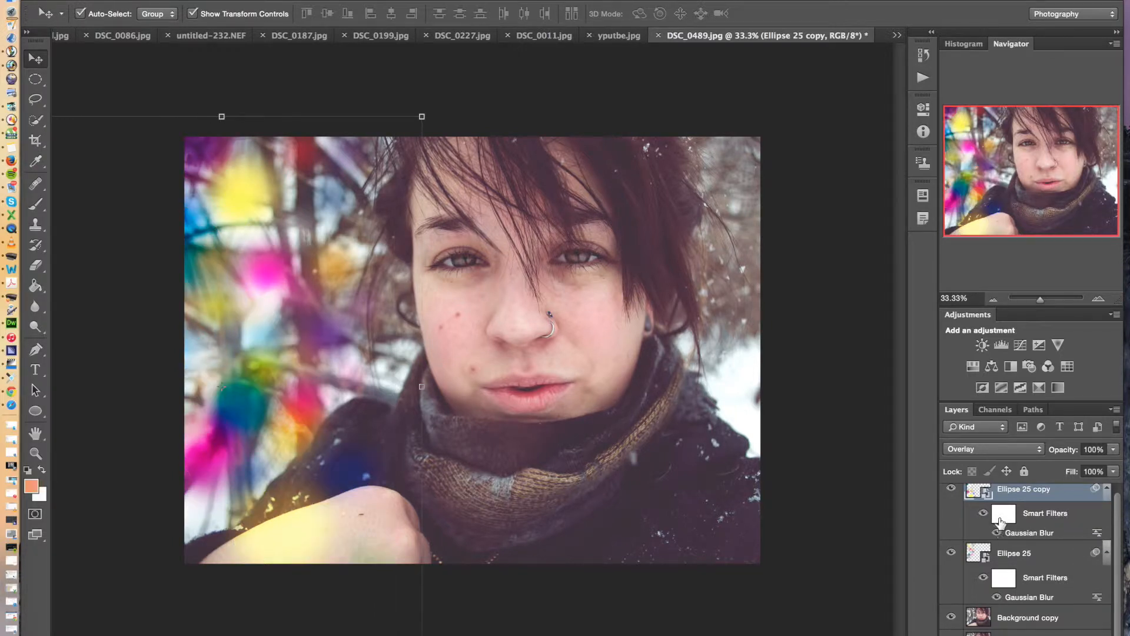
double_click(1098, 533)
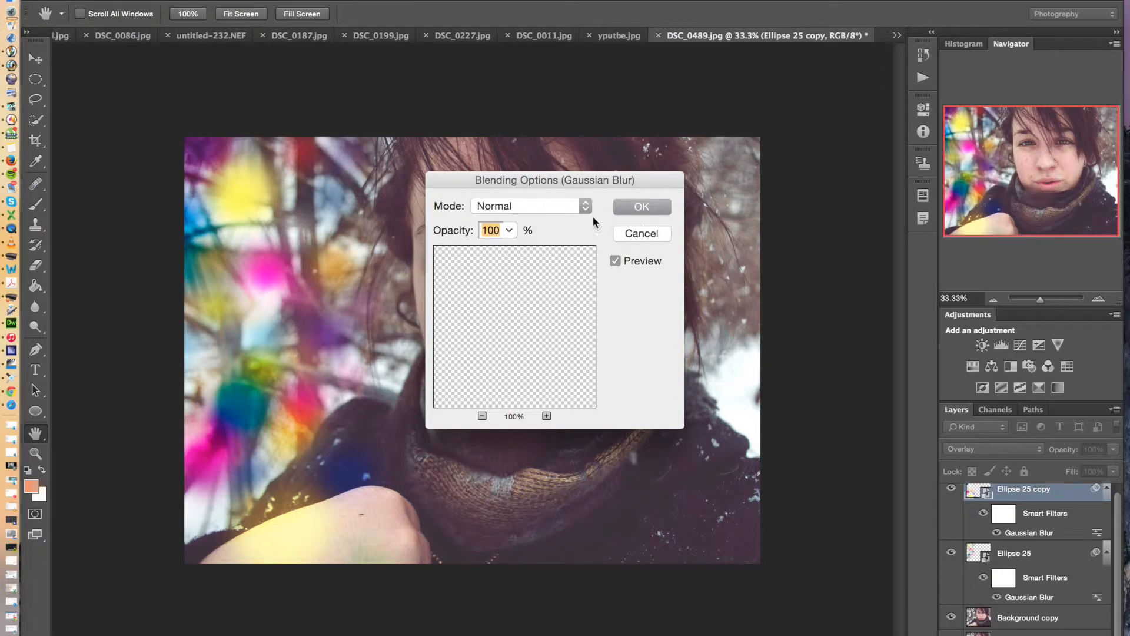
click(510, 231)
mouse_move(511, 247)
mouse_down()
mouse_move(466, 249)
mouse_move(489, 246)
mouse_up()
click(630, 232)
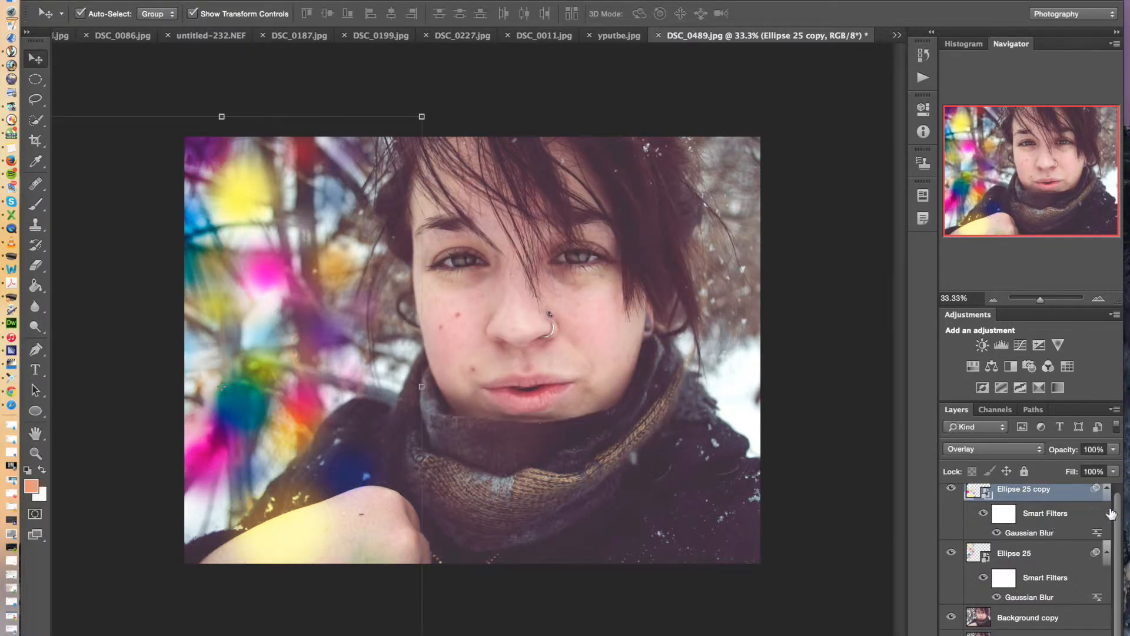
Duplicate the Ellipse 25 copy layer and move the duplicate up and toward the face
scroll(1116, 507, up, 1)
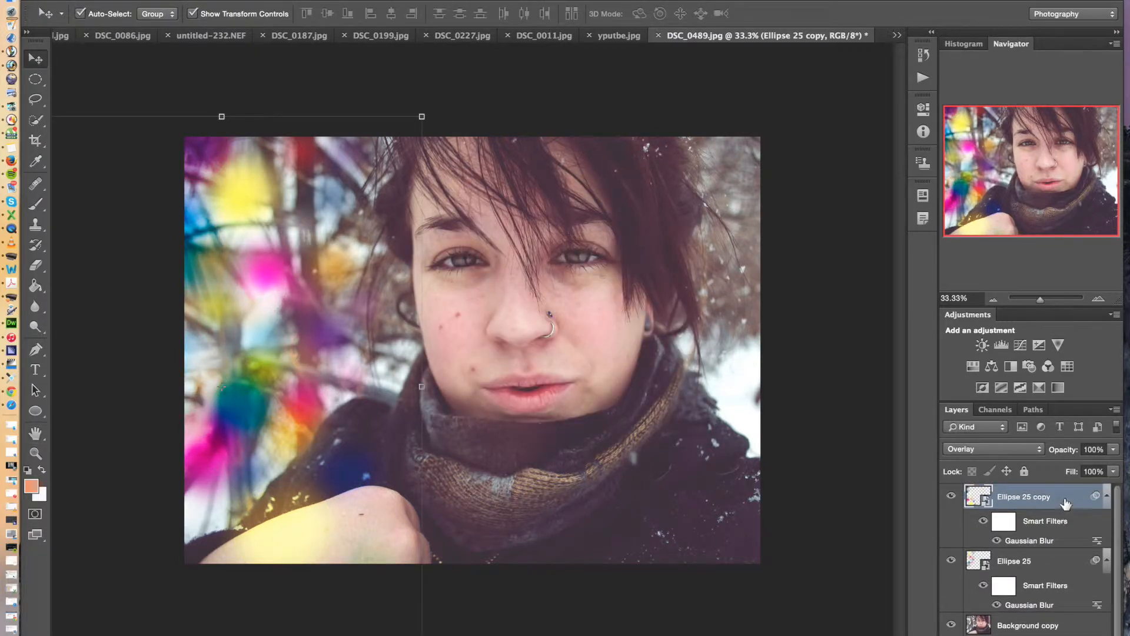
key(ctrl+j)
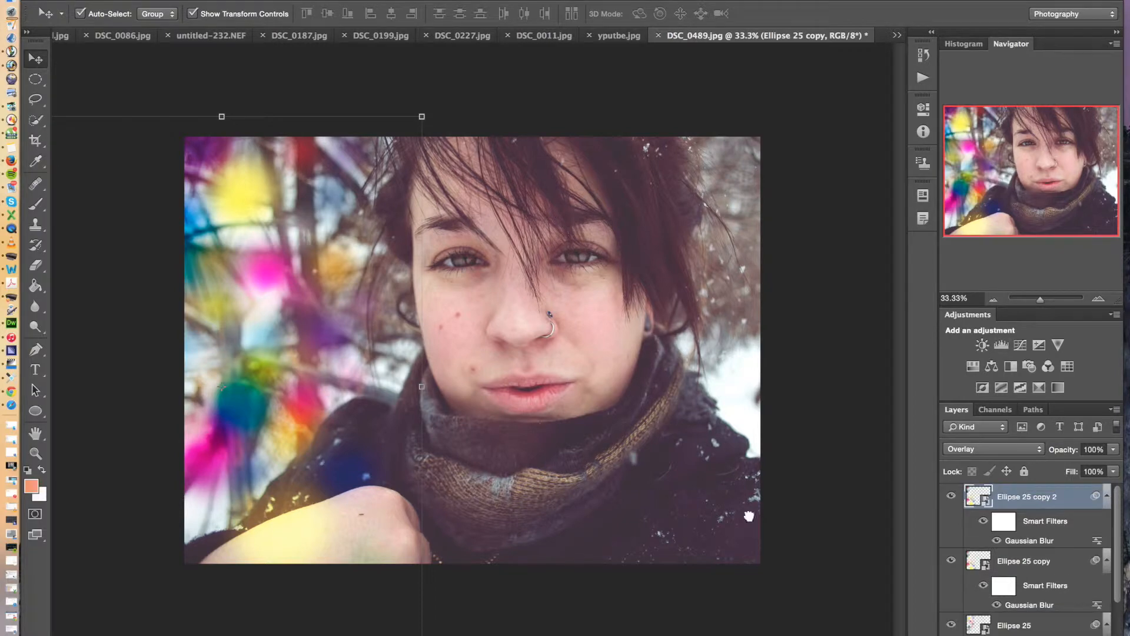
drag(279, 284, 346, 214)
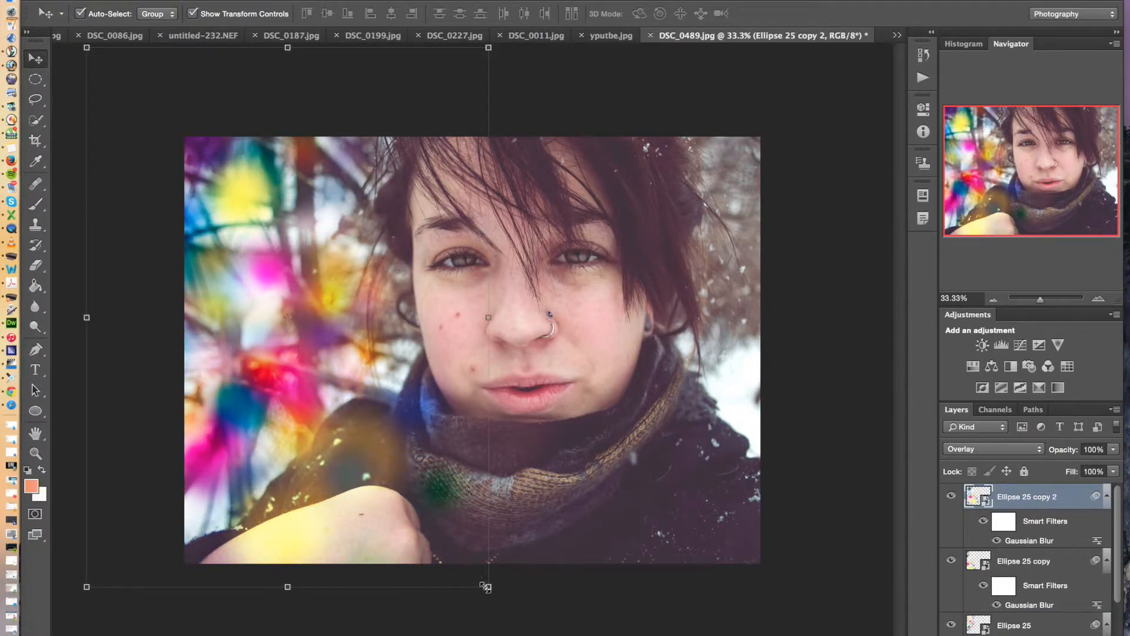
Shrink Ellipse 25 copy 2 to about 115% width and 93% height, place it higher beside the face, and apply the transform
click(489, 586)
click(719, 256)
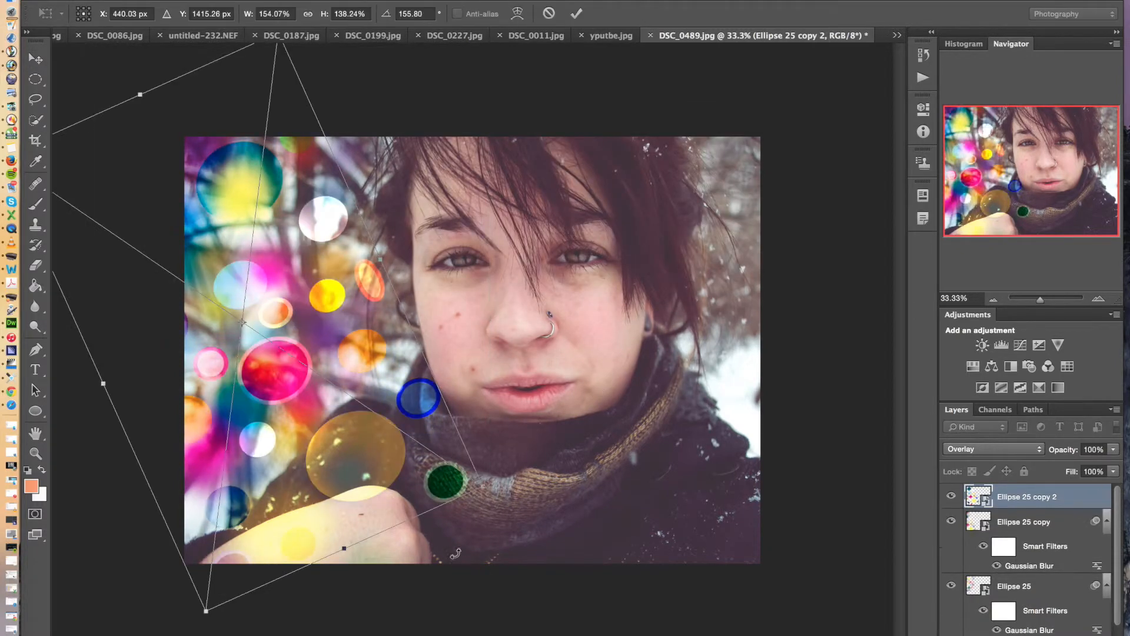
drag(484, 488, 346, 371)
drag(265, 351, 353, 318)
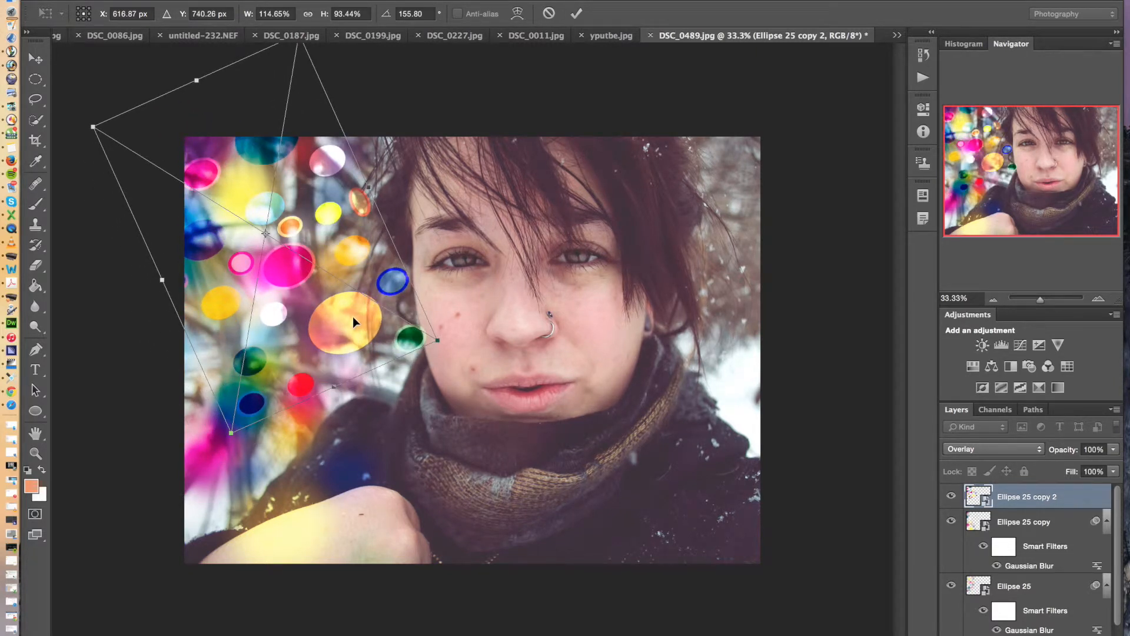
key(Return)
key(ctrl+f)
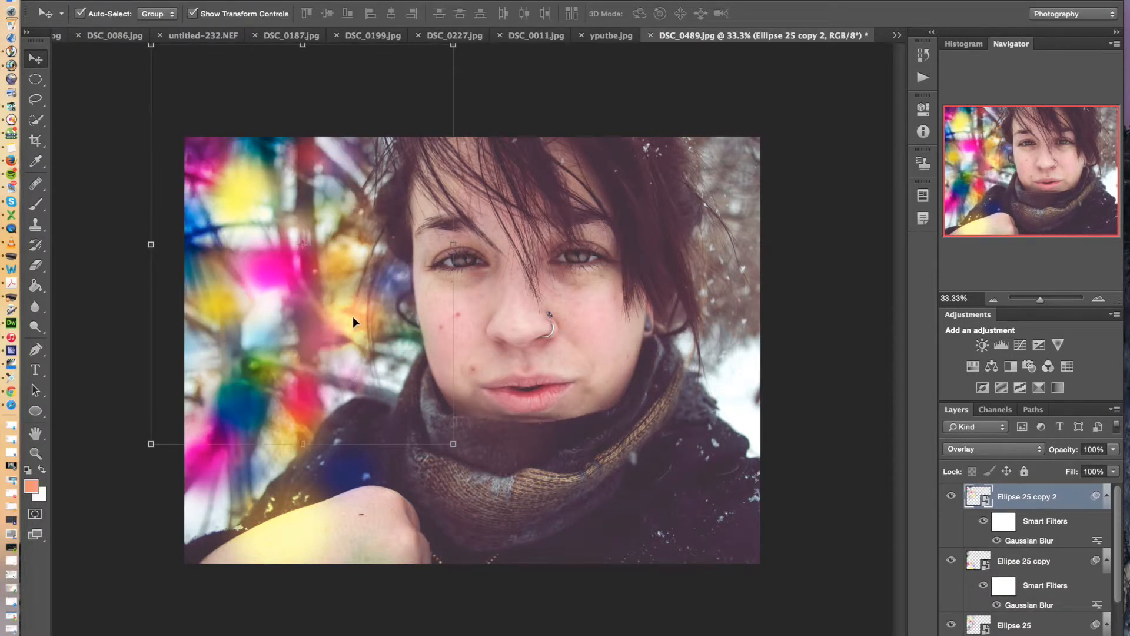
click(98, 96)
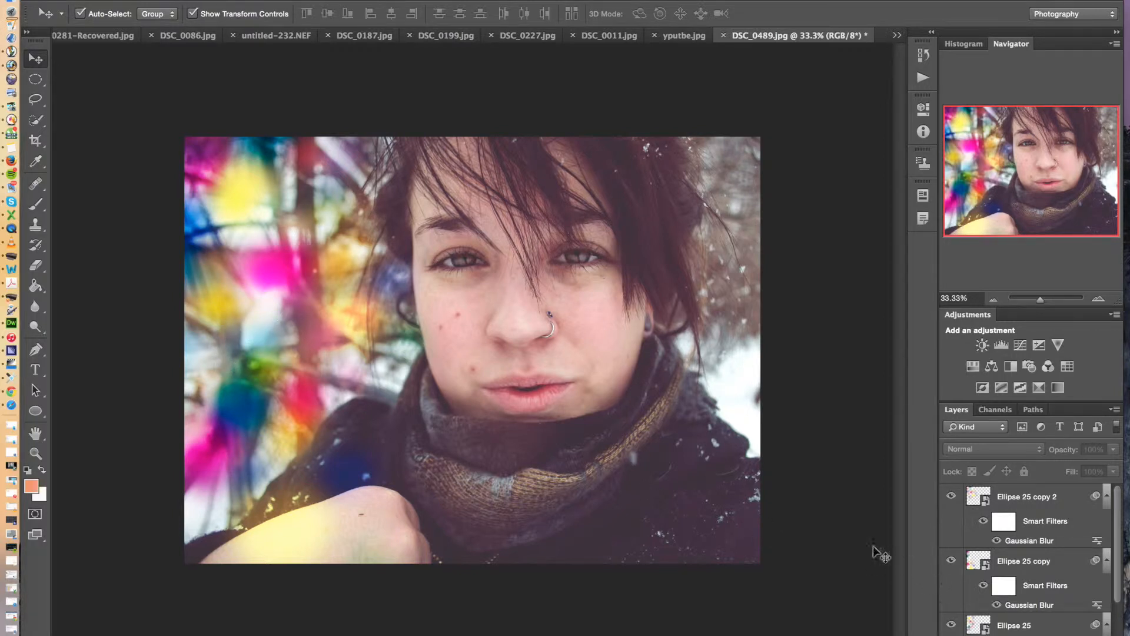
Duplicate the Ellipse 25 copy 2 layer and move the Ellipse 25 copy circles across to the right side of the photo
click(1052, 497)
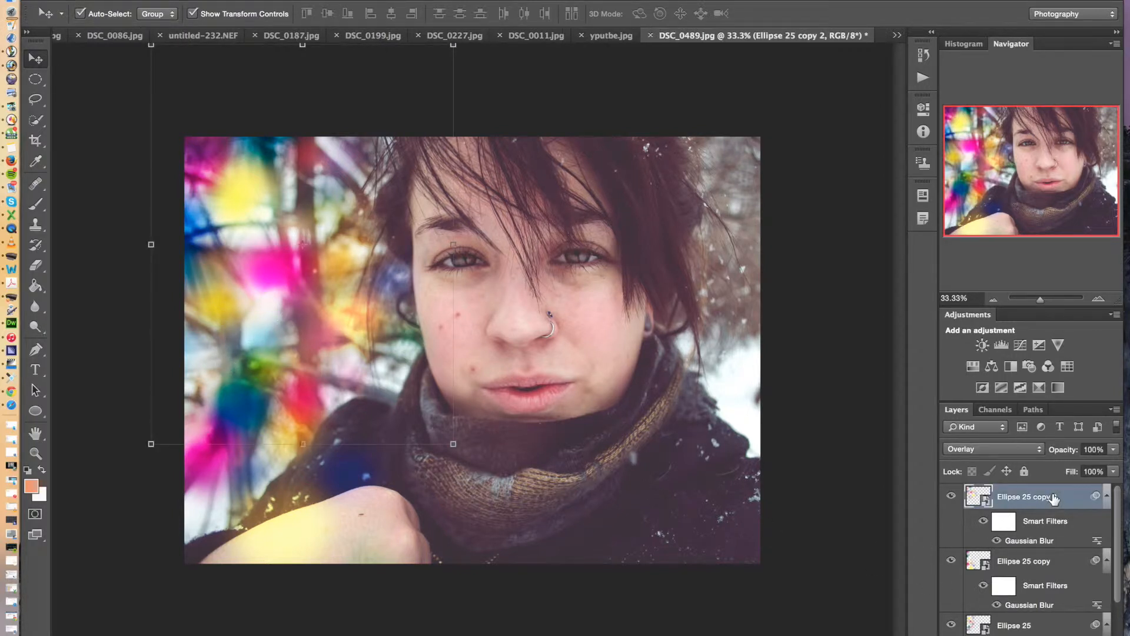
drag(1053, 497, 1064, 630)
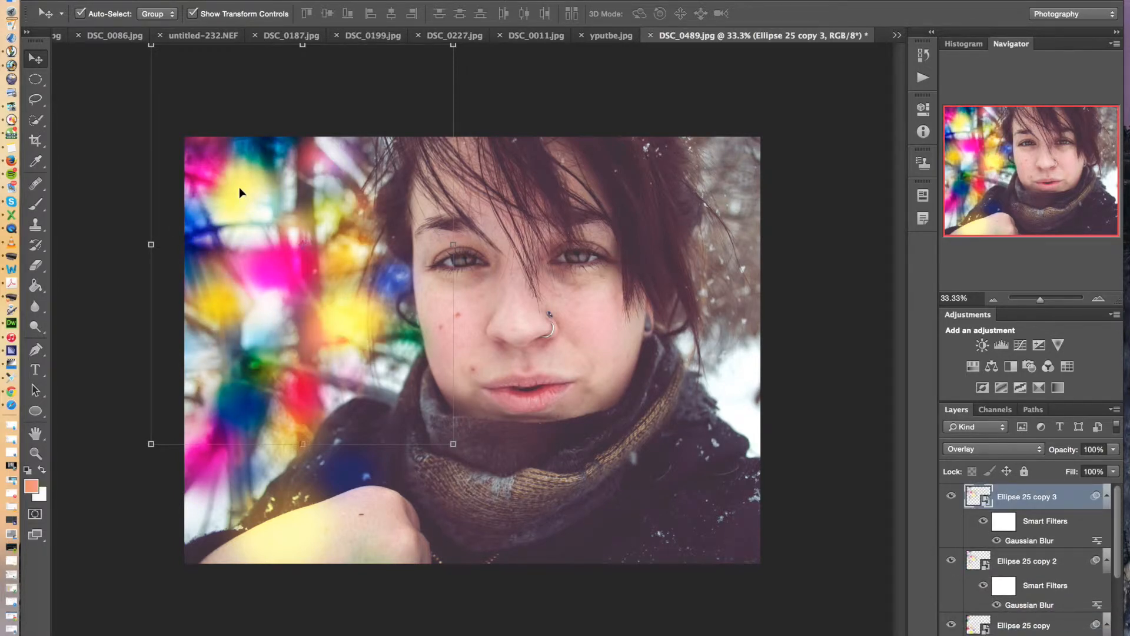
drag(239, 187, 746, 153)
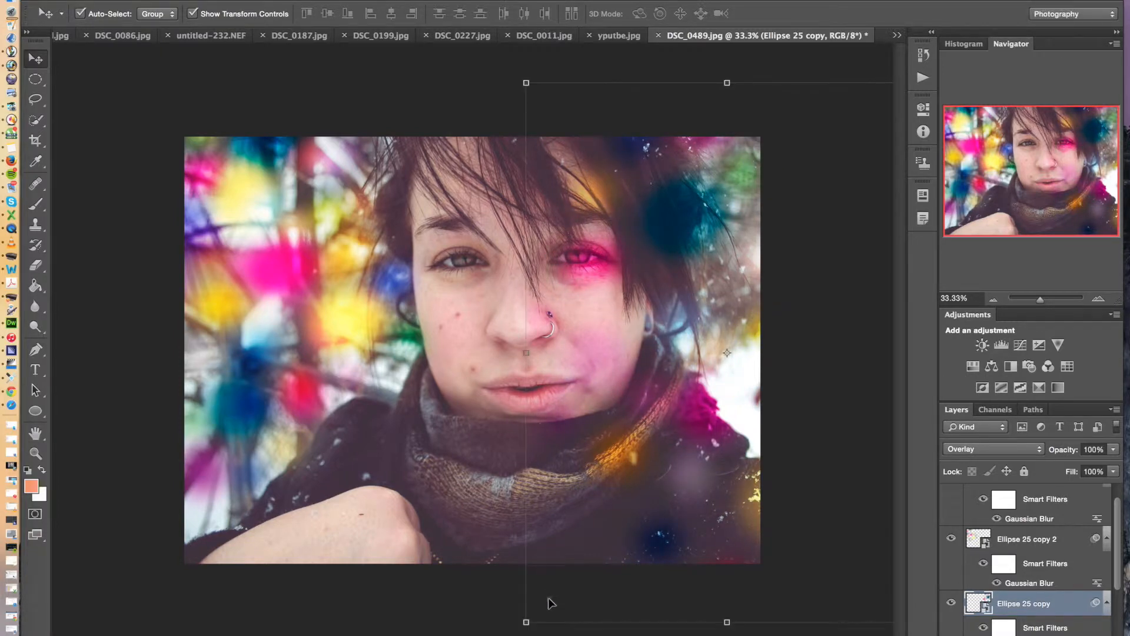
Shrink Ellipse 25 copy to about 90% width and 68% height at about 161 degrees in the photo's upper-right corner, and apply the transform
click(526, 622)
click(706, 263)
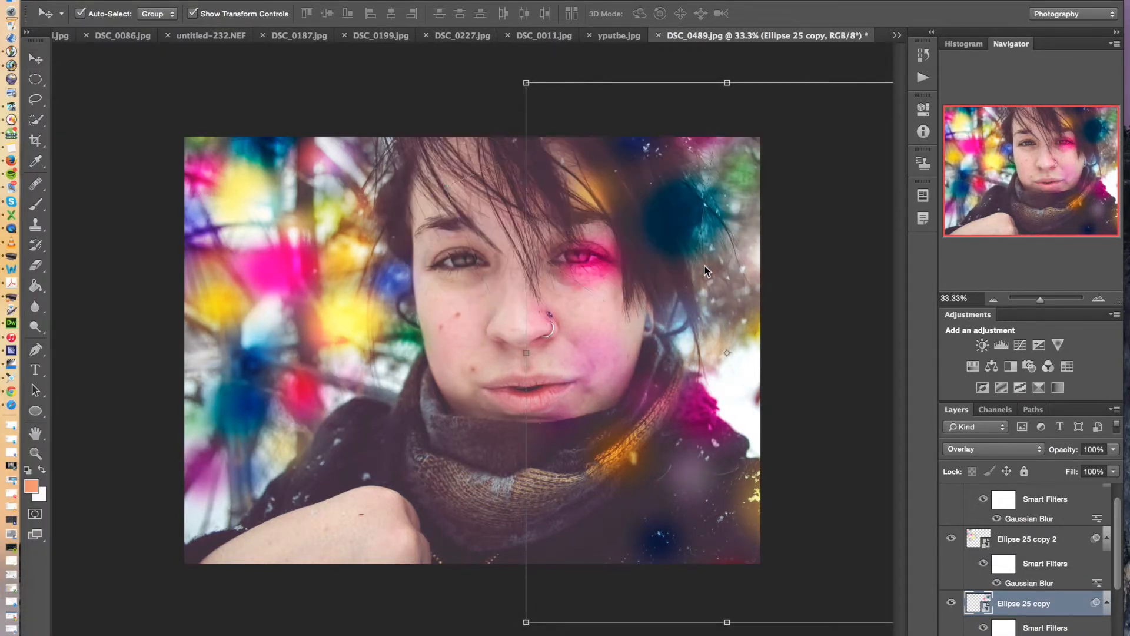
drag(705, 263, 573, 493)
drag(638, 632, 650, 347)
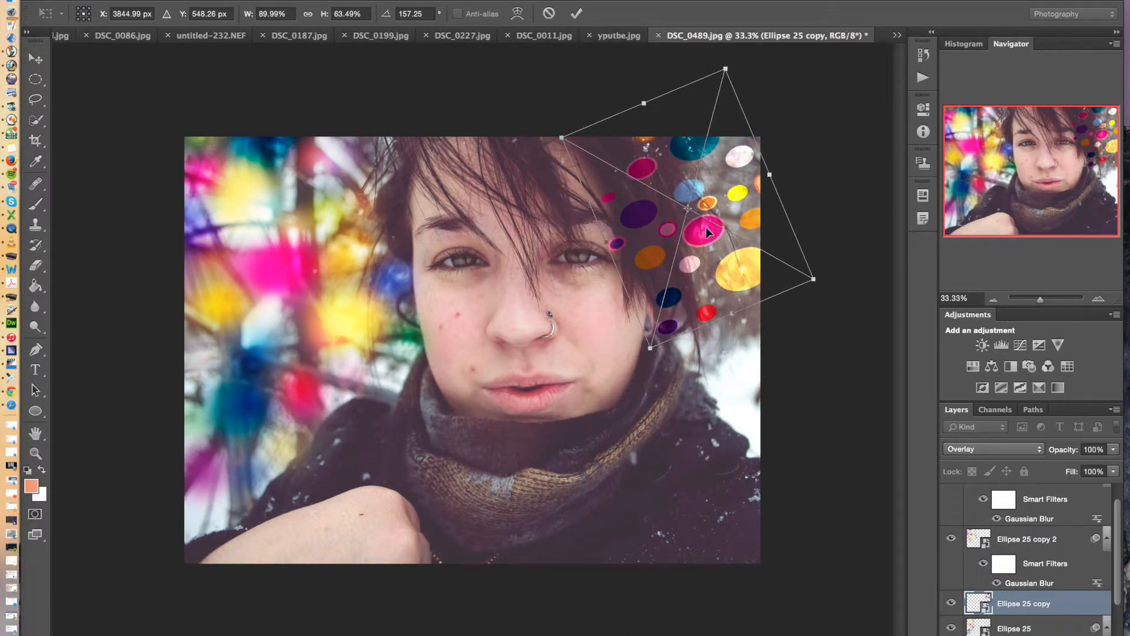
drag(646, 101, 640, 88)
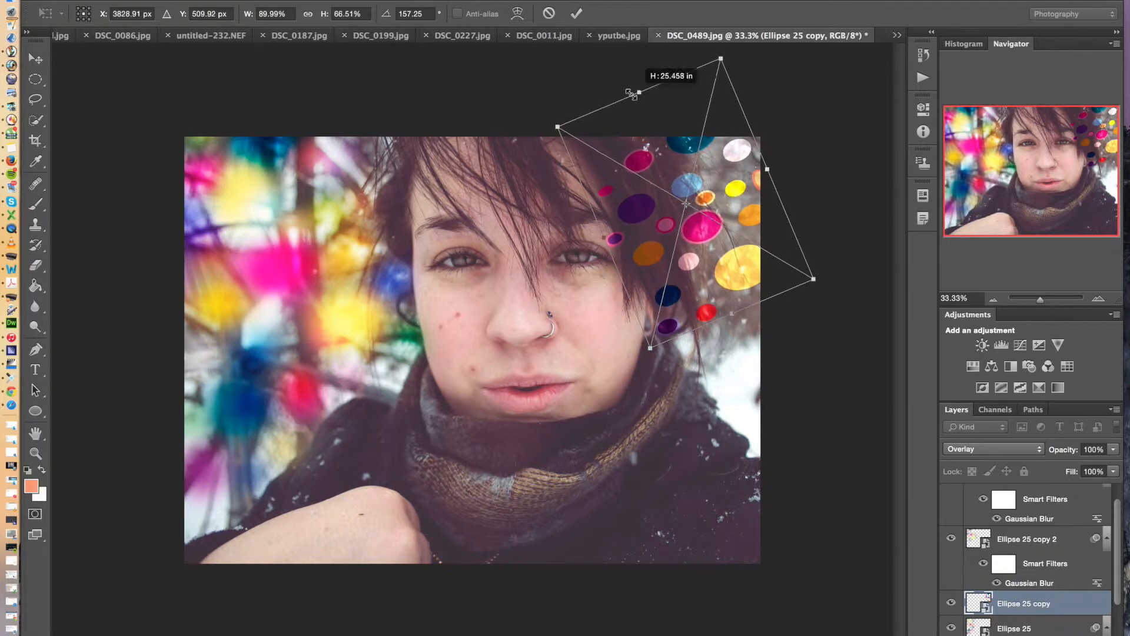
mouse_move(705, 228)
mouse_down()
mouse_move(728, 221)
mouse_move(737, 234)
mouse_move(718, 242)
mouse_up()
key(Return)
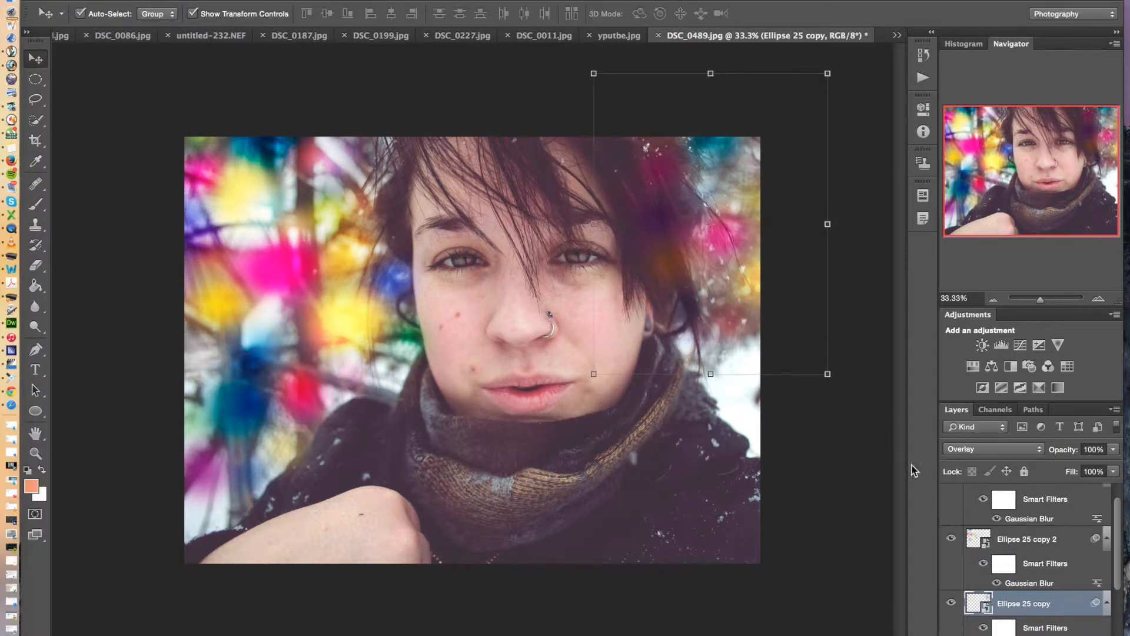
Duplicate Ellipse 25 copy, shrink the duplicate to about 73% width and 49% height beside the scarf at the photo's right edge, and apply it
drag(1042, 603, 1087, 635)
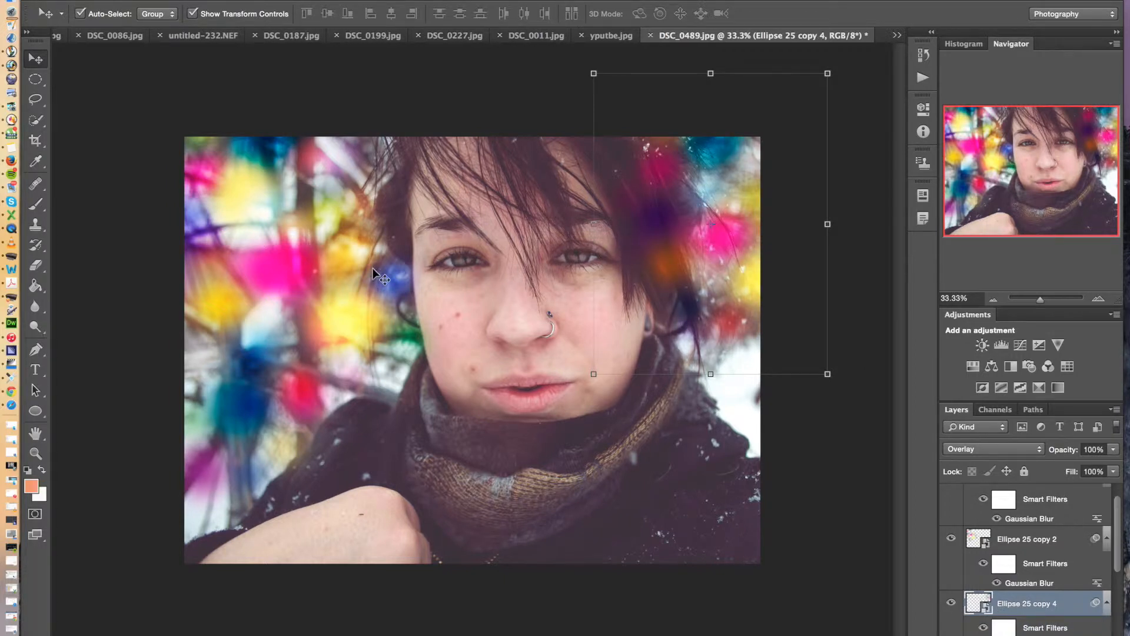
drag(687, 245, 741, 439)
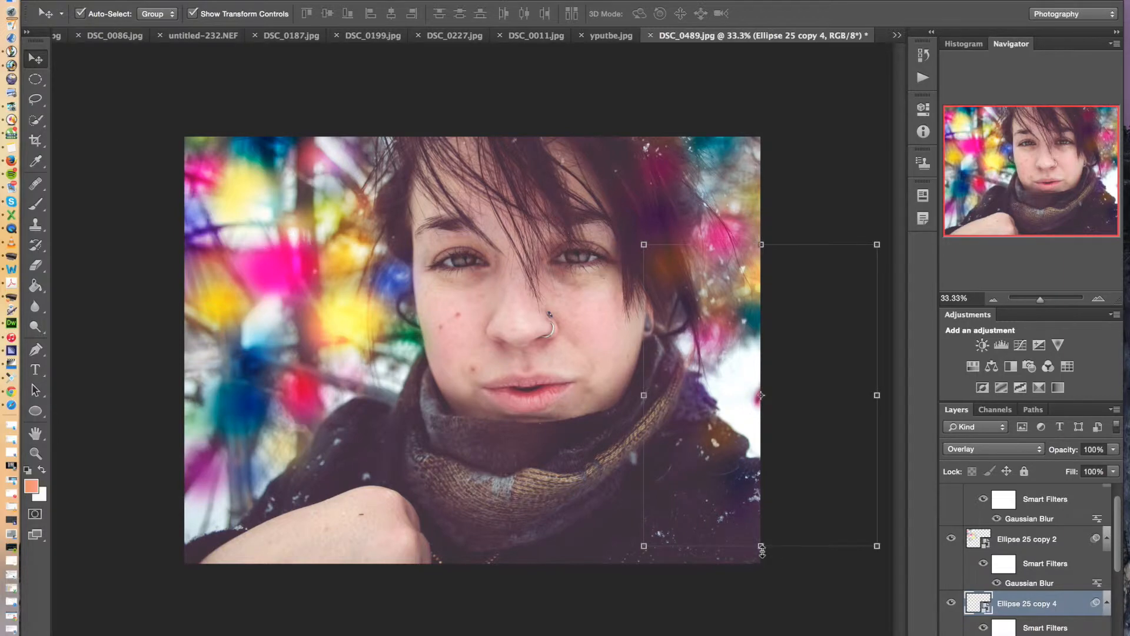
click(762, 550)
click(693, 257)
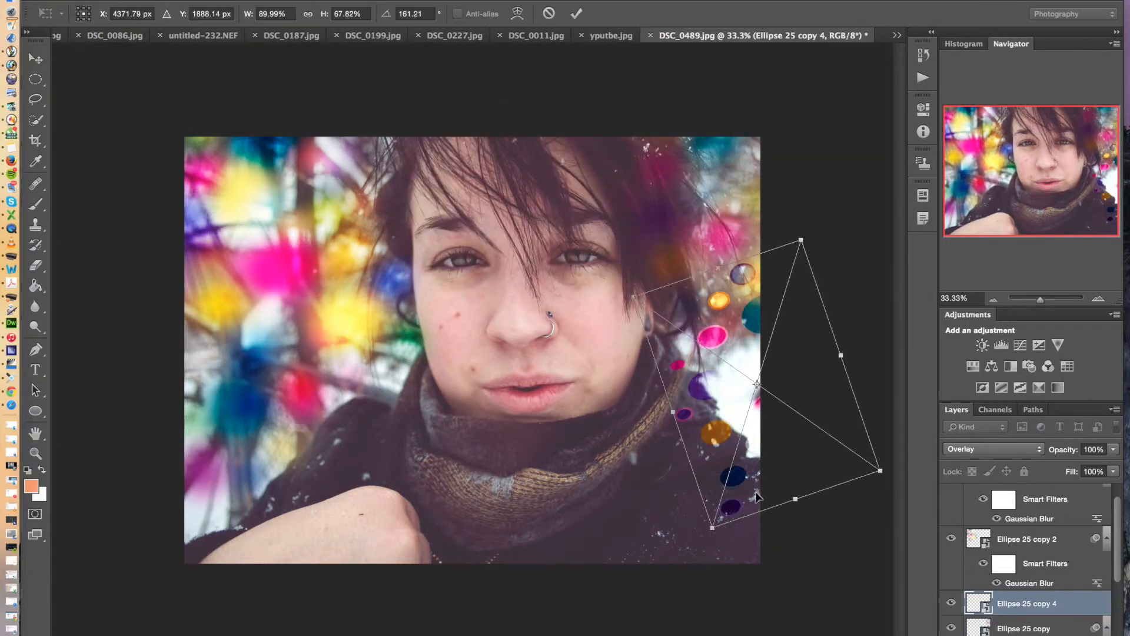
drag(796, 511, 774, 436)
drag(663, 381, 696, 375)
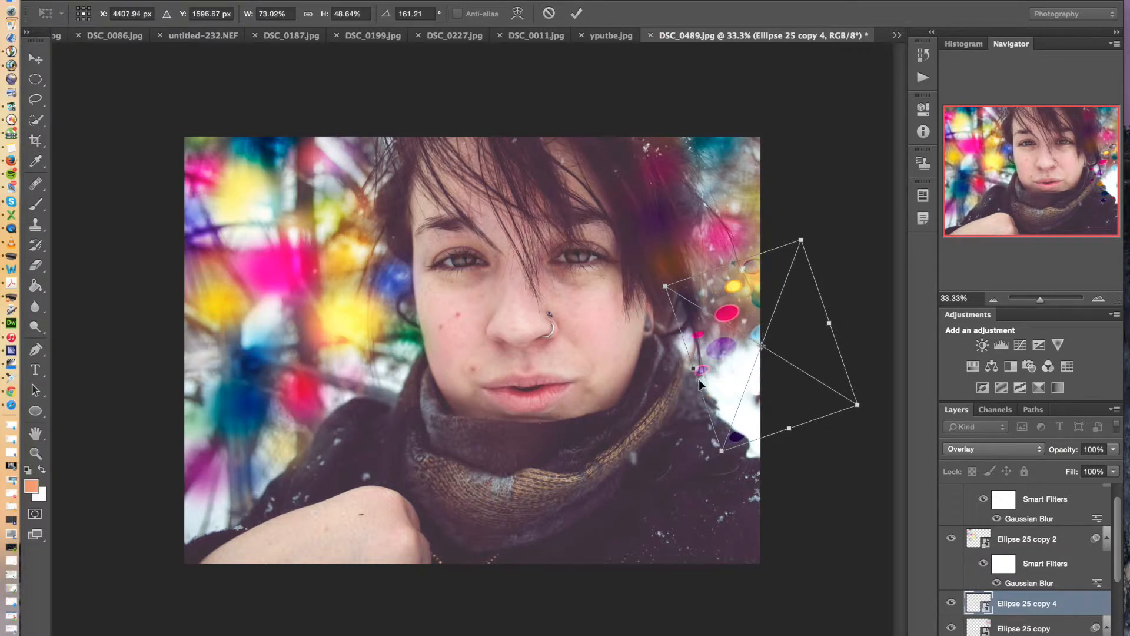
drag(724, 330, 714, 386)
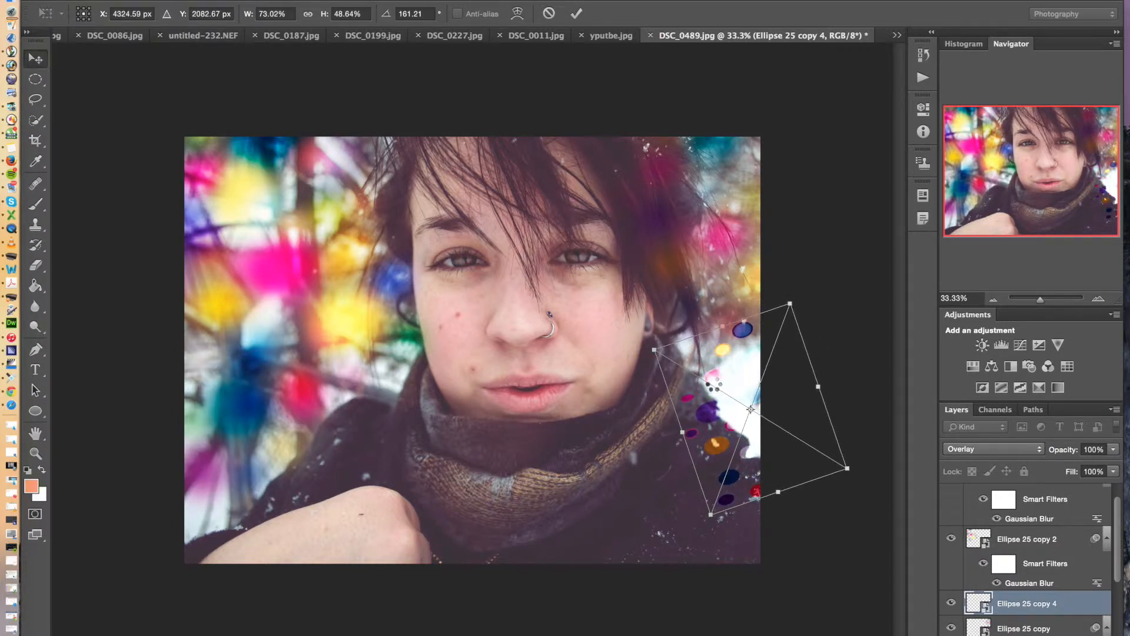
key(Return)
click(831, 233)
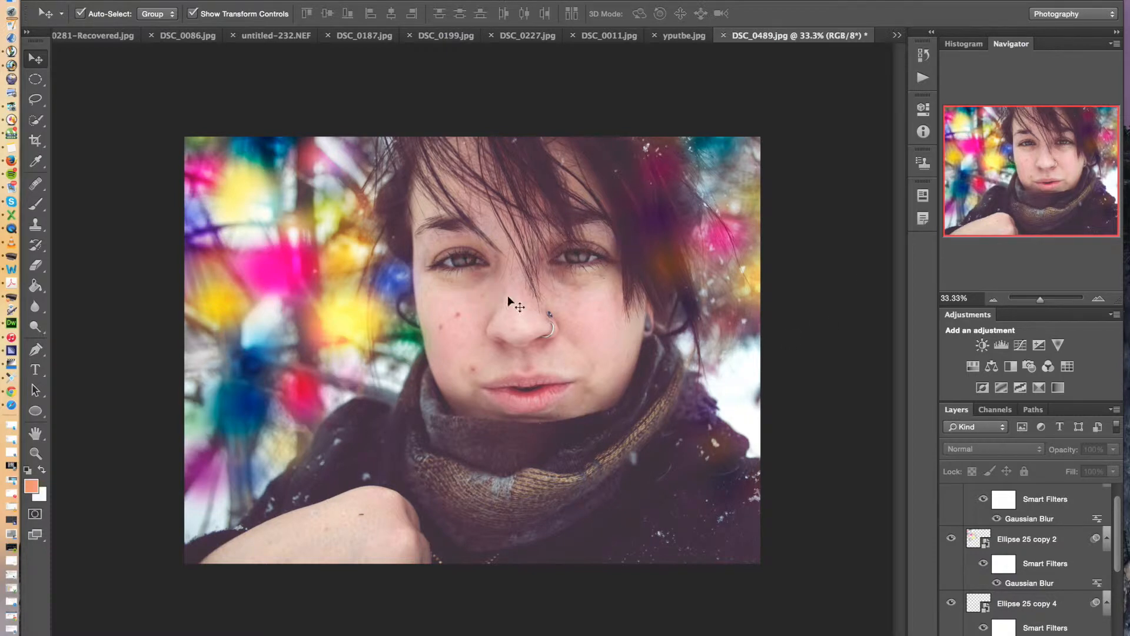
Lower the opacity of Ellipse 25 copy 3 to 26% and of Ellipse 25 copy 2 to 39%
scroll(1067, 511, up, 2)
click(1065, 499)
click(1114, 449)
drag(1093, 470, 1058, 468)
click(1050, 563)
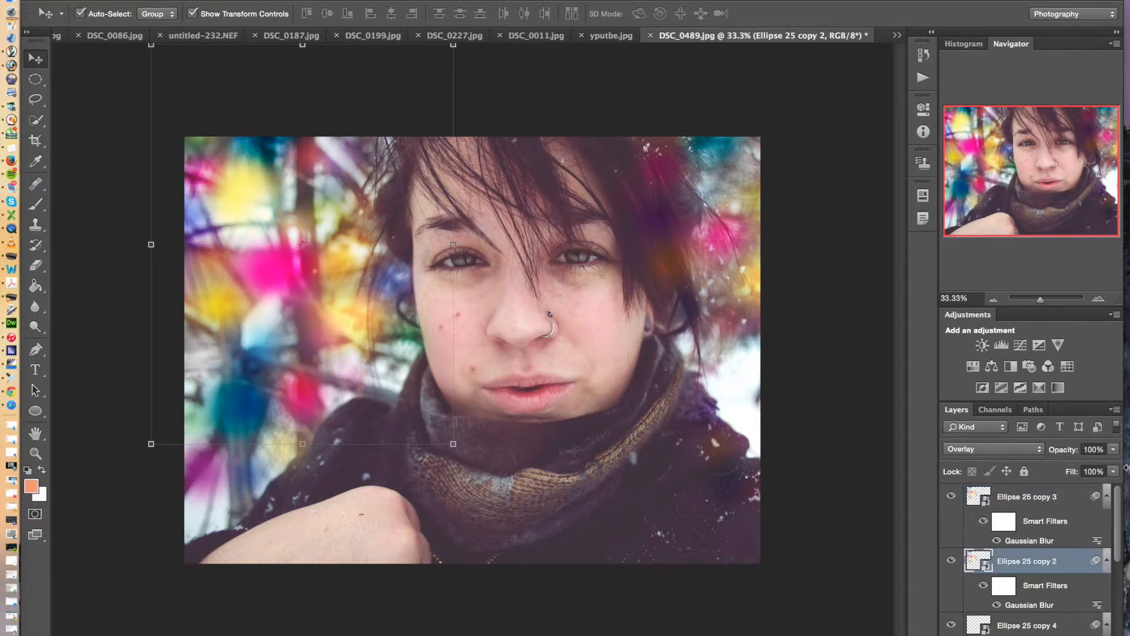
click(1113, 449)
drag(1082, 468, 1068, 465)
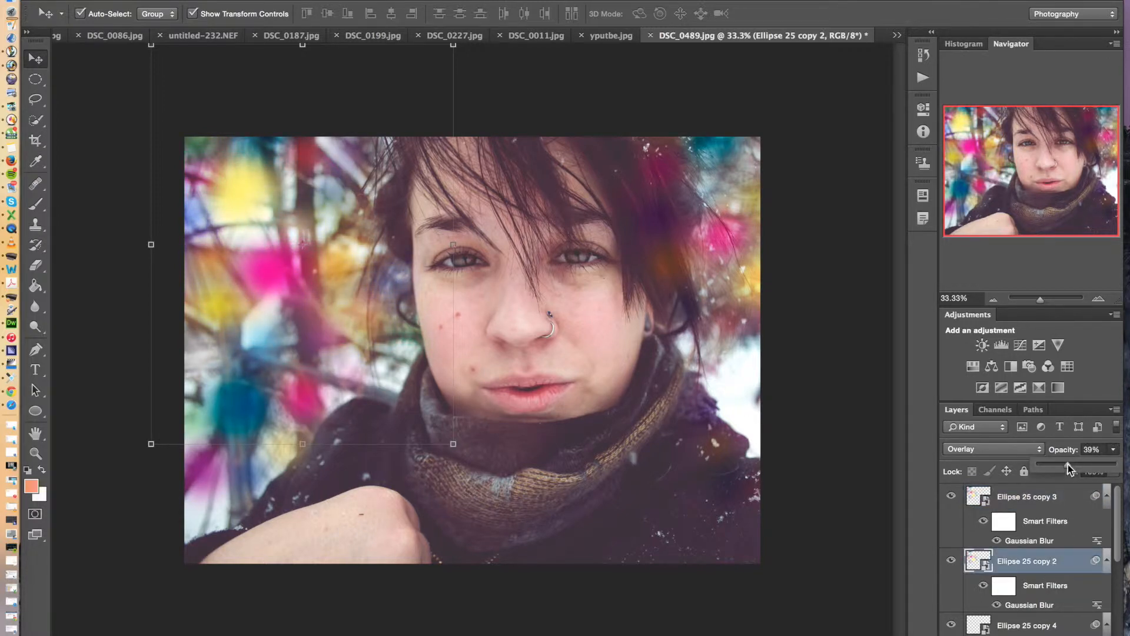
Set the opacity of Ellipse 25 copy 4 to 100% and of Ellipse 25 copy to 48%
scroll(1069, 508, down, 3)
click(1040, 603)
click(1113, 449)
mouse_move(1115, 465)
mouse_down()
mouse_move(1081, 469)
mouse_move(1129, 466)
mouse_up()
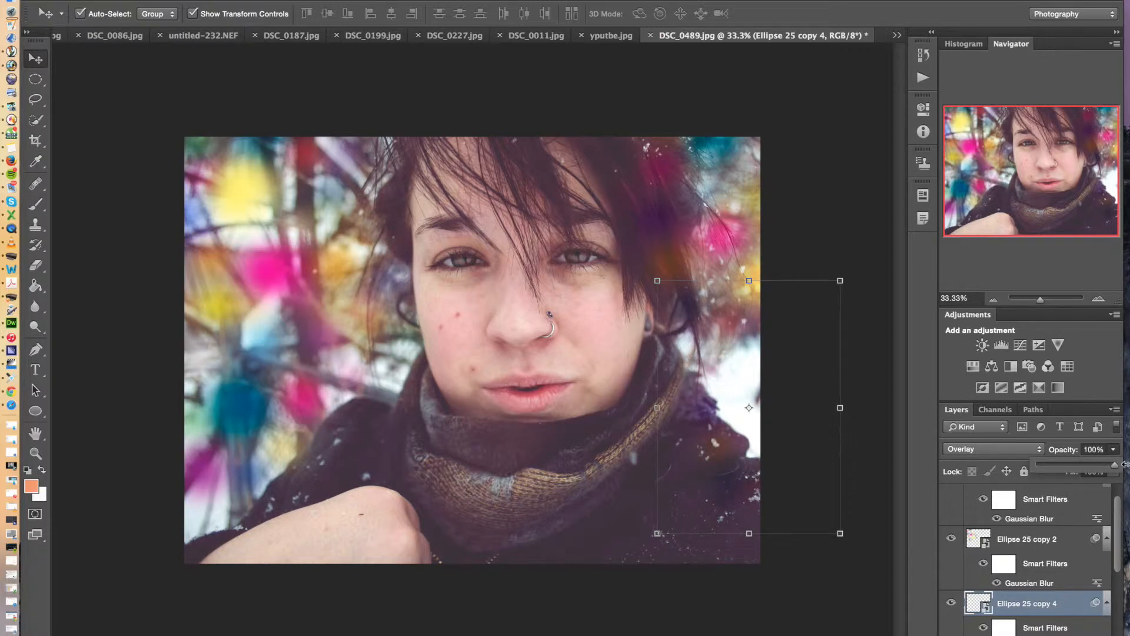
scroll(1076, 519, down, 5)
click(1050, 557)
click(1114, 450)
drag(1089, 469, 1087, 470)
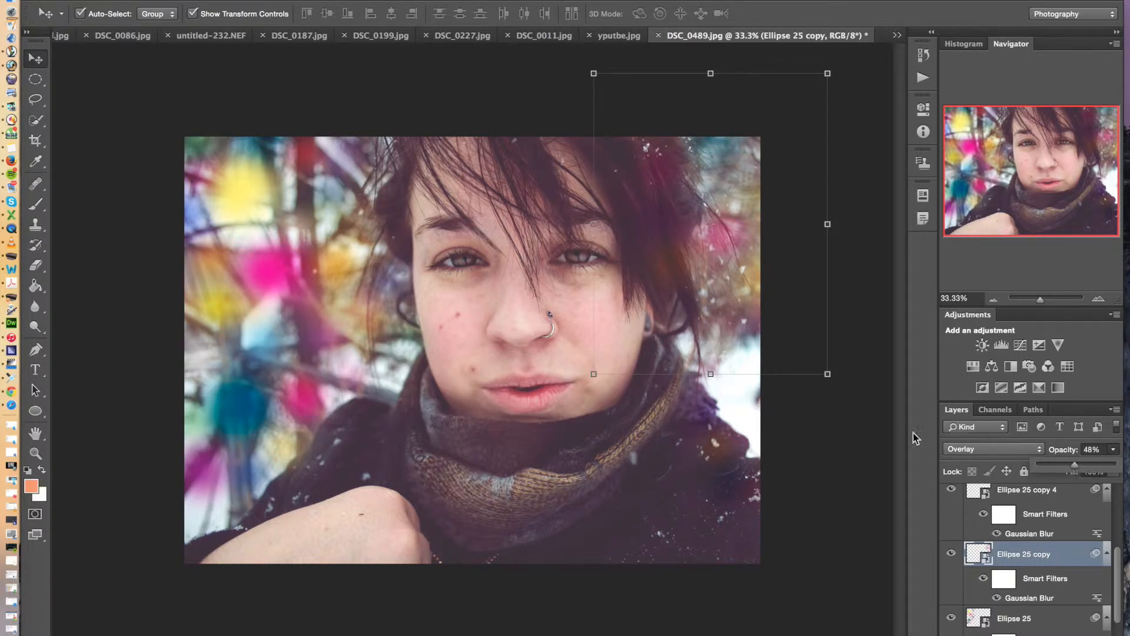
Move the Ellipse 25 copy circles slightly down and outward, away from the hair, and deselect the layer
click(725, 231)
drag(726, 229, 760, 242)
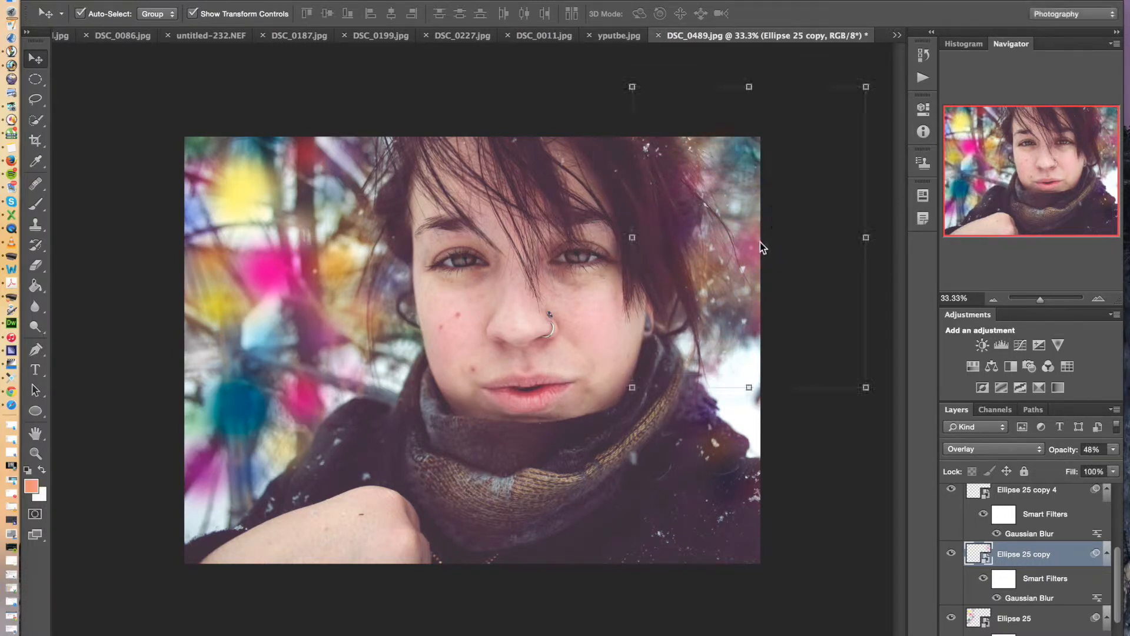
click(803, 426)
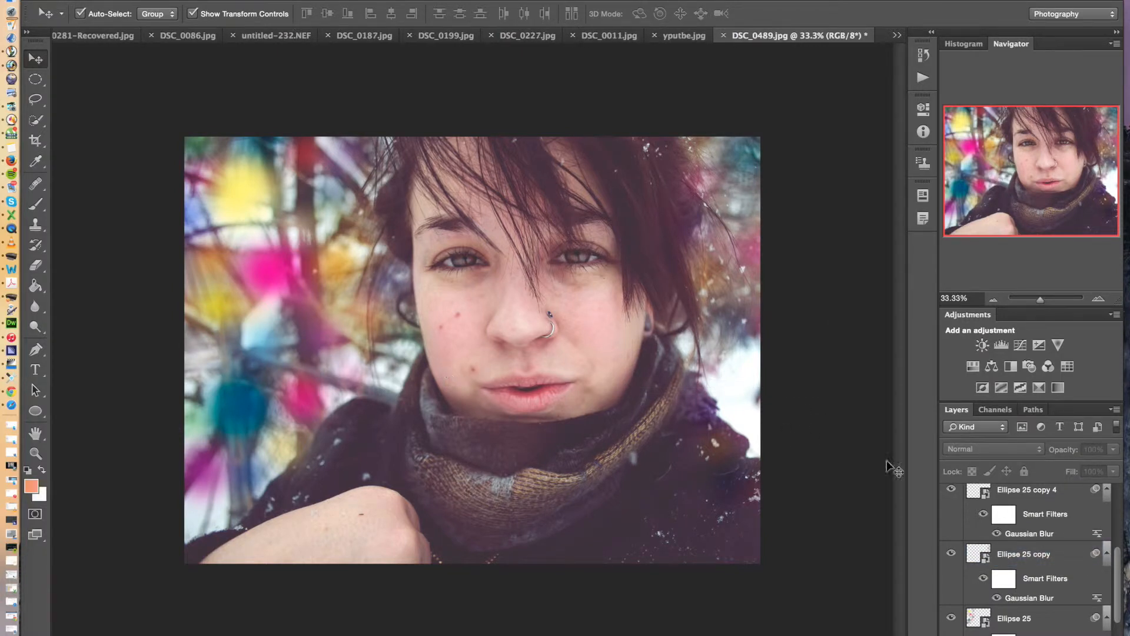
Duplicate the Ellipse 25 copy 3 layer and move the duplicate down over the face and scarf
scroll(1059, 562, down, 2)
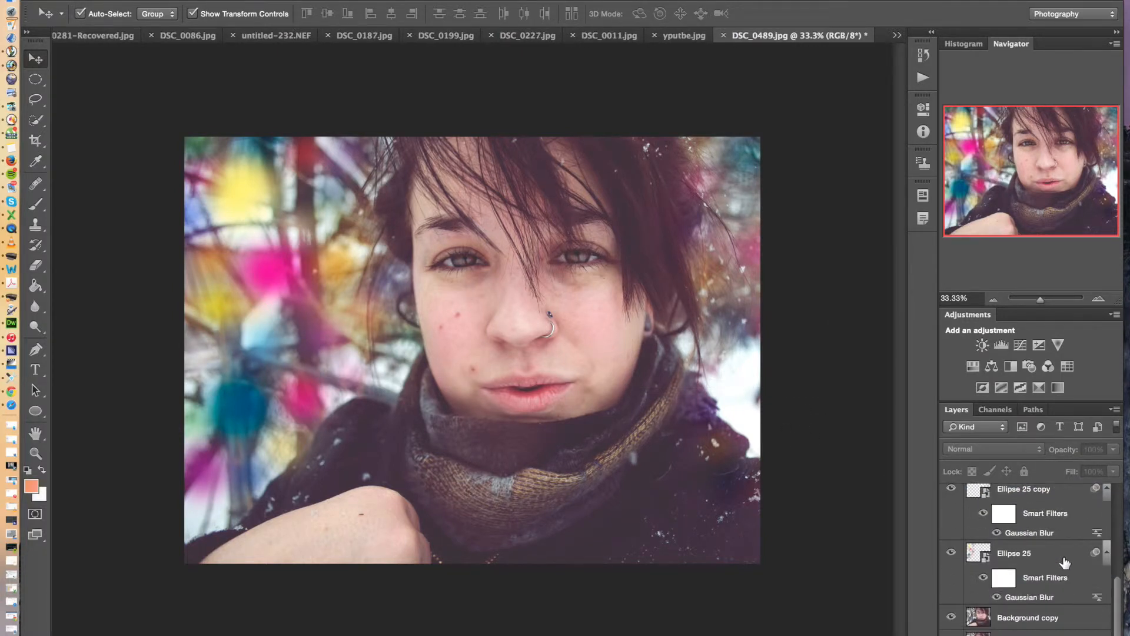
scroll(1065, 563, up, 3)
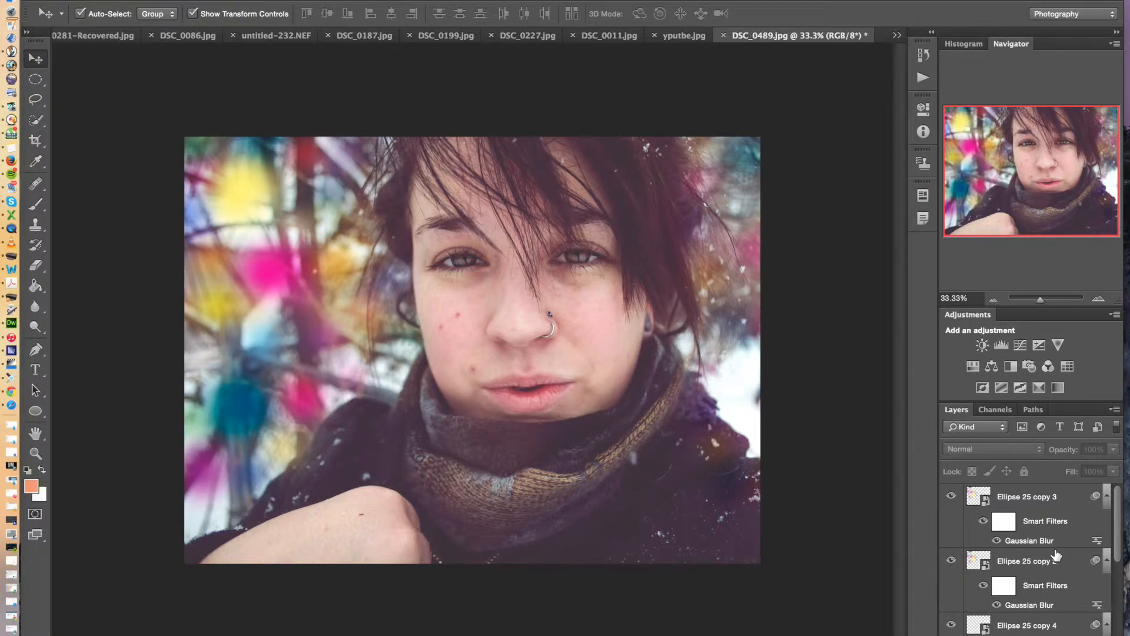
scroll(1057, 553, down, 3)
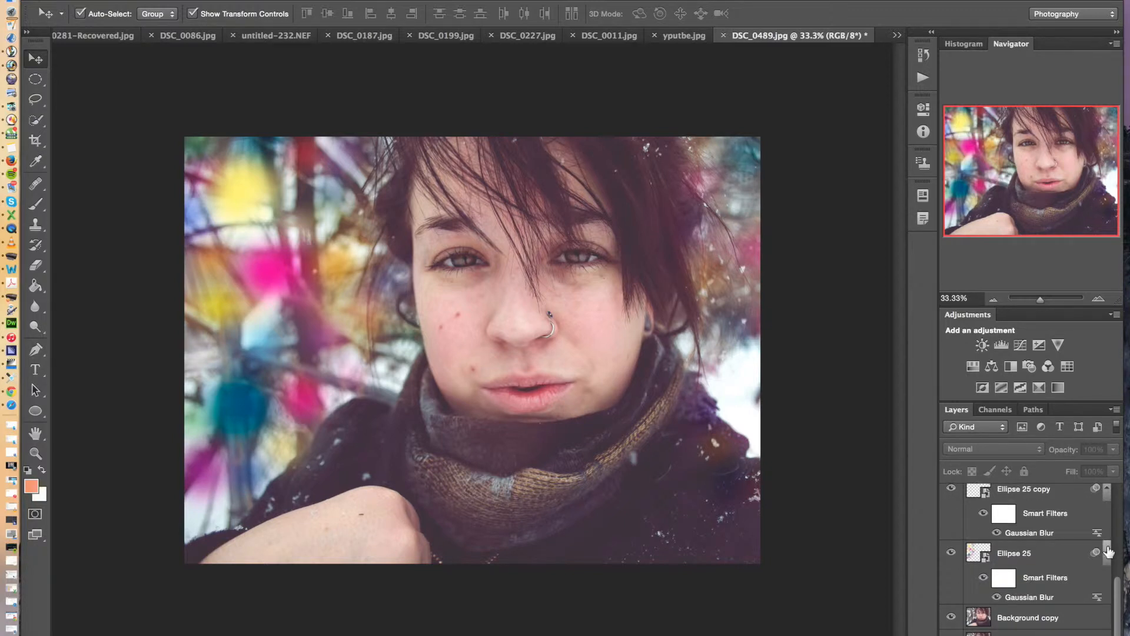
scroll(1077, 551, up, 2)
scroll(1077, 550, up, 2)
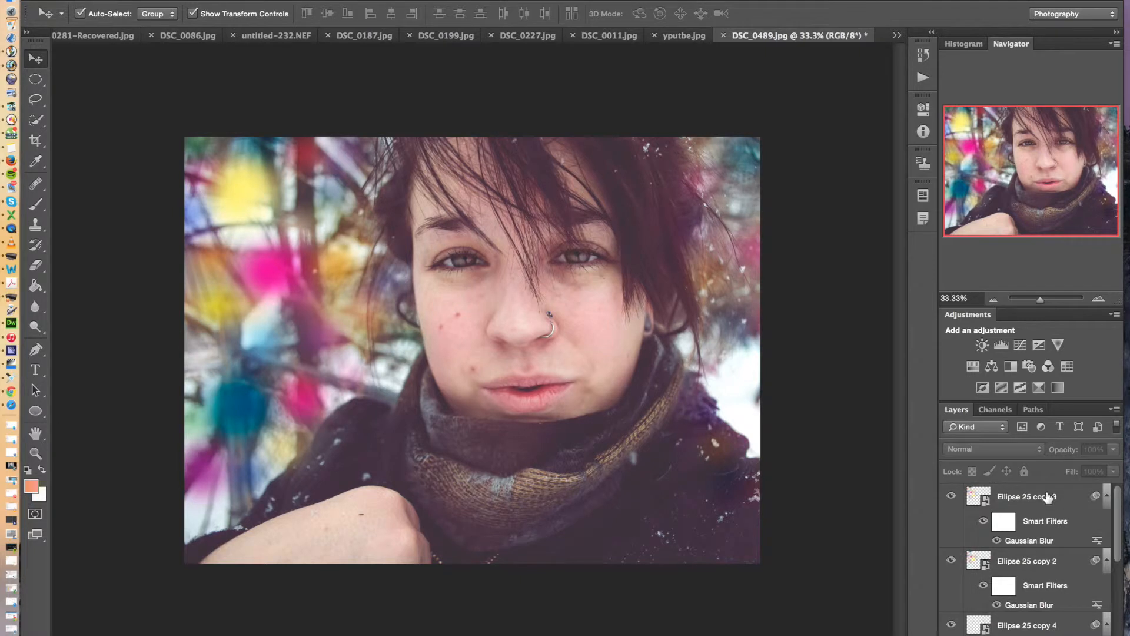
drag(1047, 498, 557, 210)
drag(390, 267, 572, 340)
Enlarge Ellipse 25 copy 5 to about 153% width and 121% height over the lower face and scarf, and apply the transform
click(780, 210)
click(700, 263)
drag(699, 264, 632, 439)
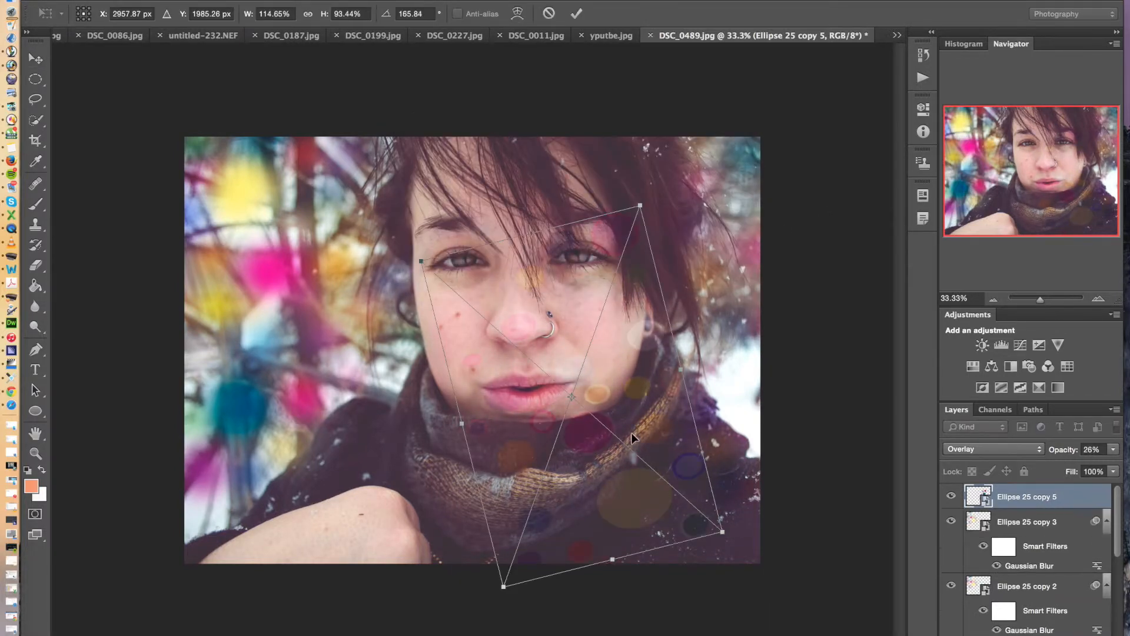
drag(420, 259, 324, 203)
drag(610, 363, 671, 430)
drag(679, 194, 672, 181)
key(Return)
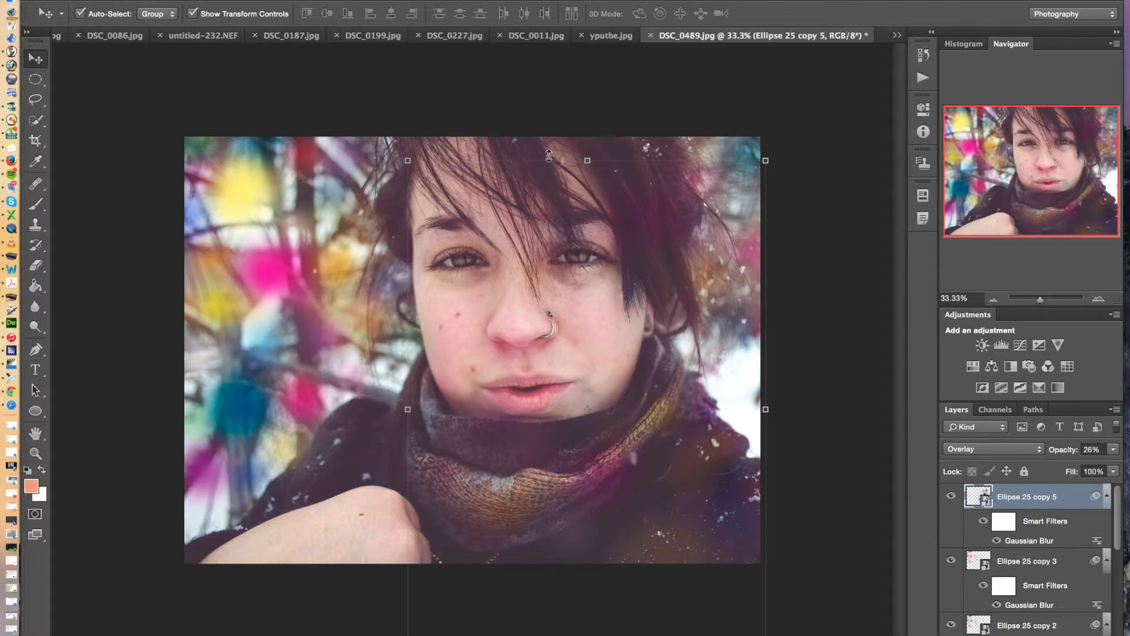
Enlarge Ellipse 25 copy 5 further to about 197% width and 161% height at about 165 degrees, reposition it over the face, and apply the transform
click(586, 159)
click(674, 256)
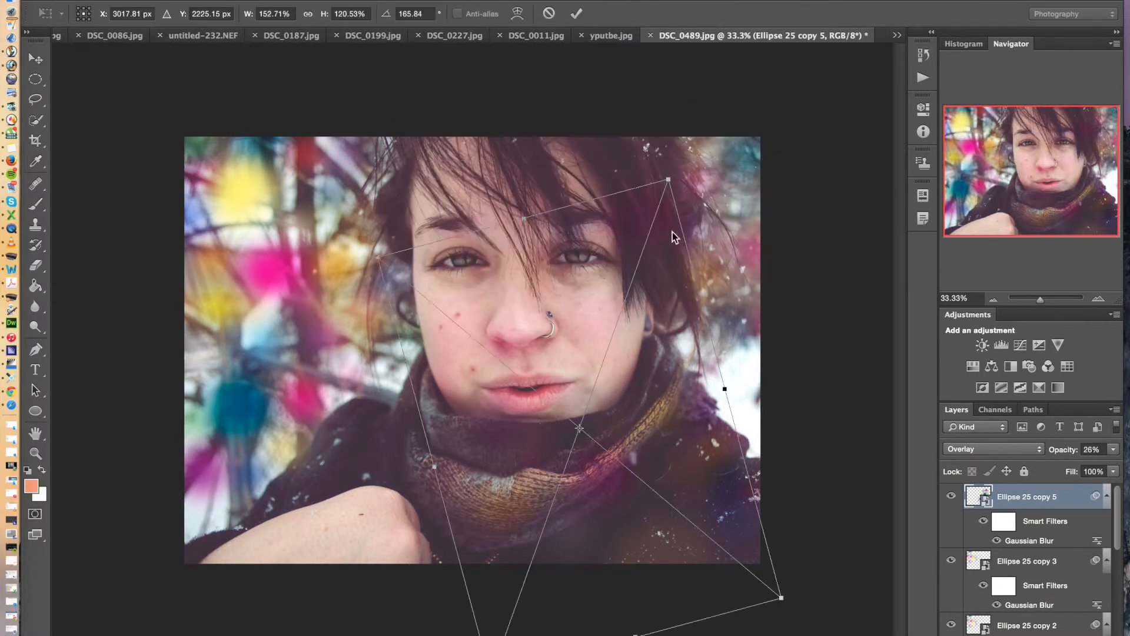
drag(523, 215, 499, 129)
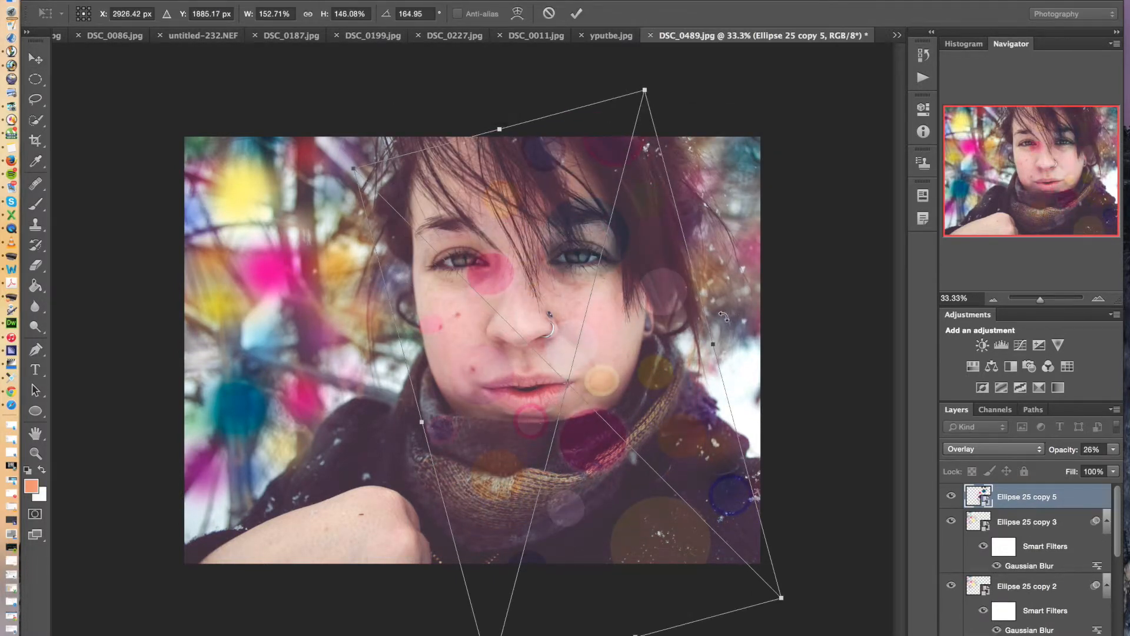
drag(714, 344, 798, 321)
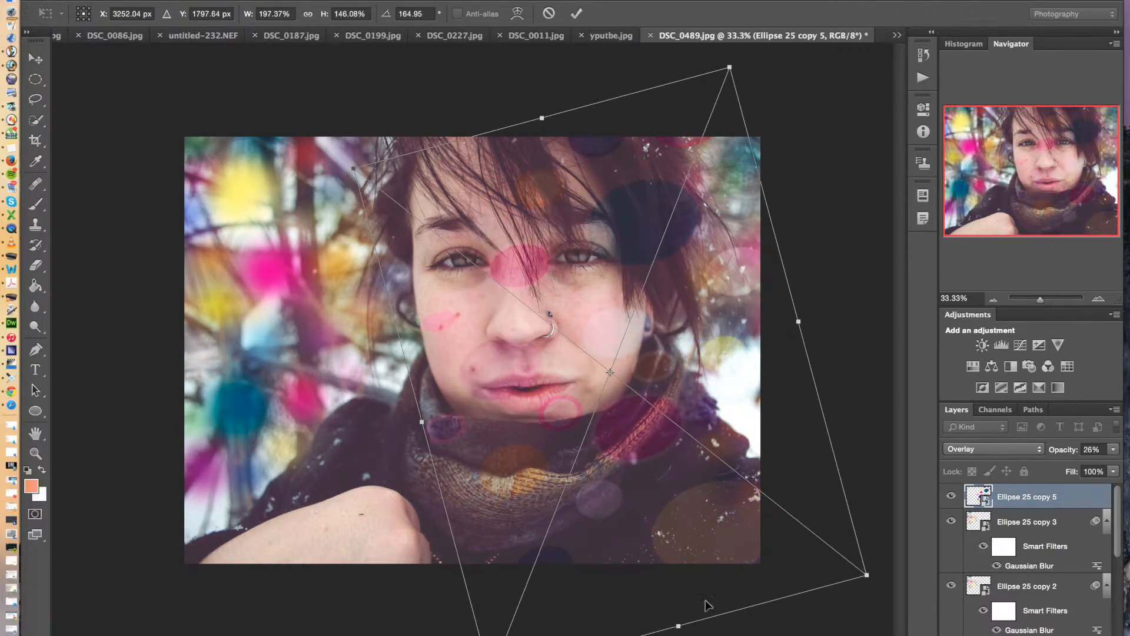
drag(682, 620, 692, 635)
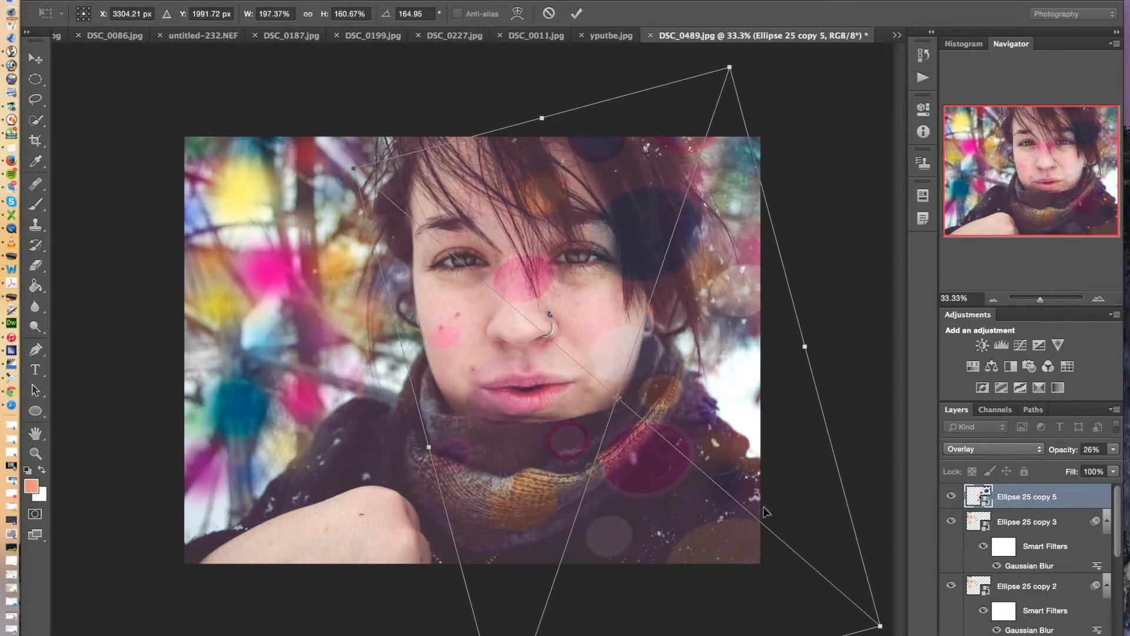
drag(481, 290, 454, 301)
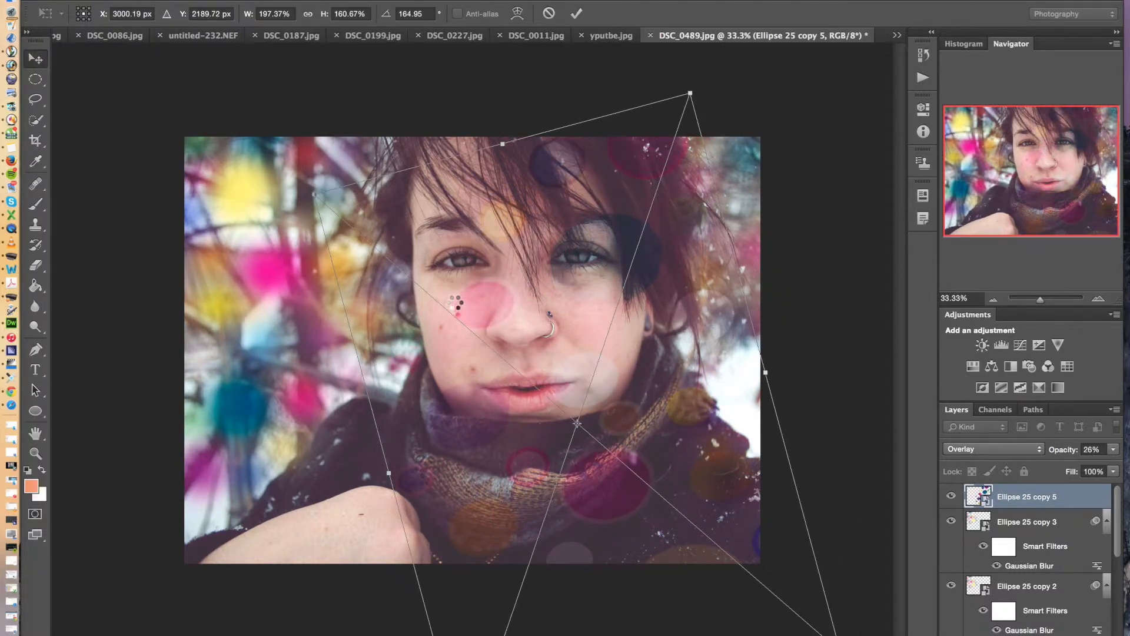
key(Return)
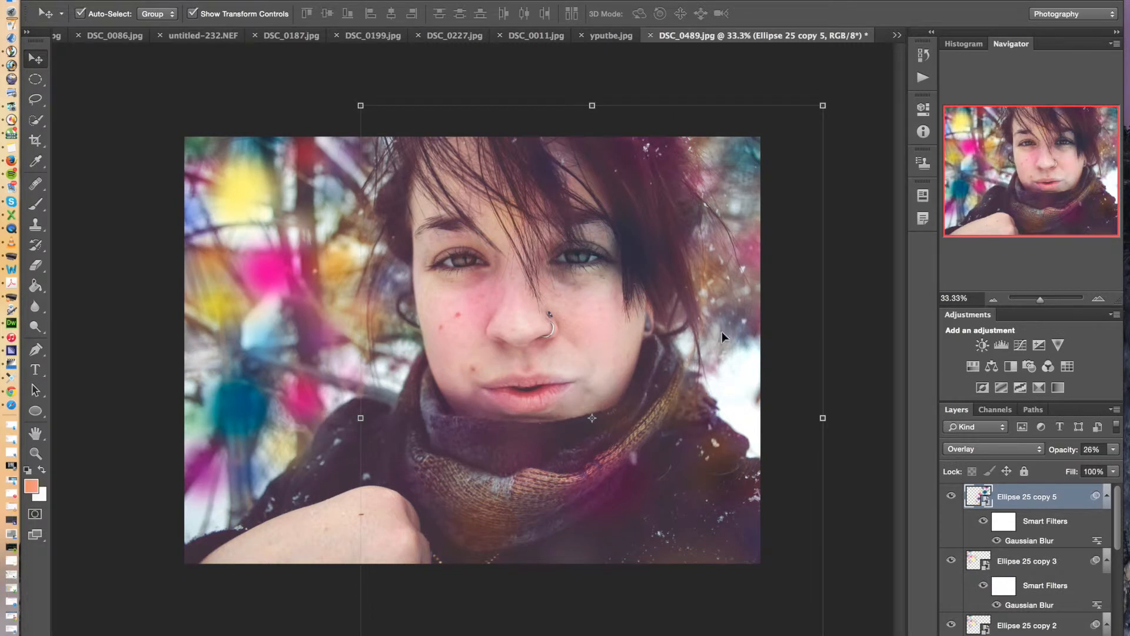
click(864, 338)
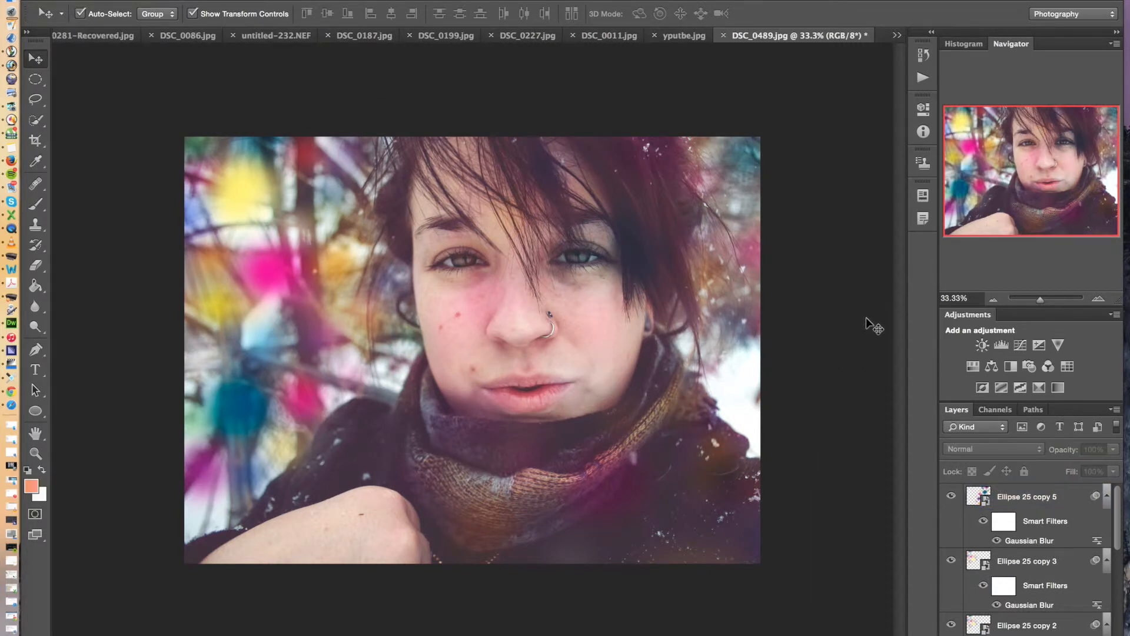
Compare the photo with the Ellipse 25 layer hidden and shown
scroll(1086, 539, down, 5)
click(949, 553)
click(949, 553)
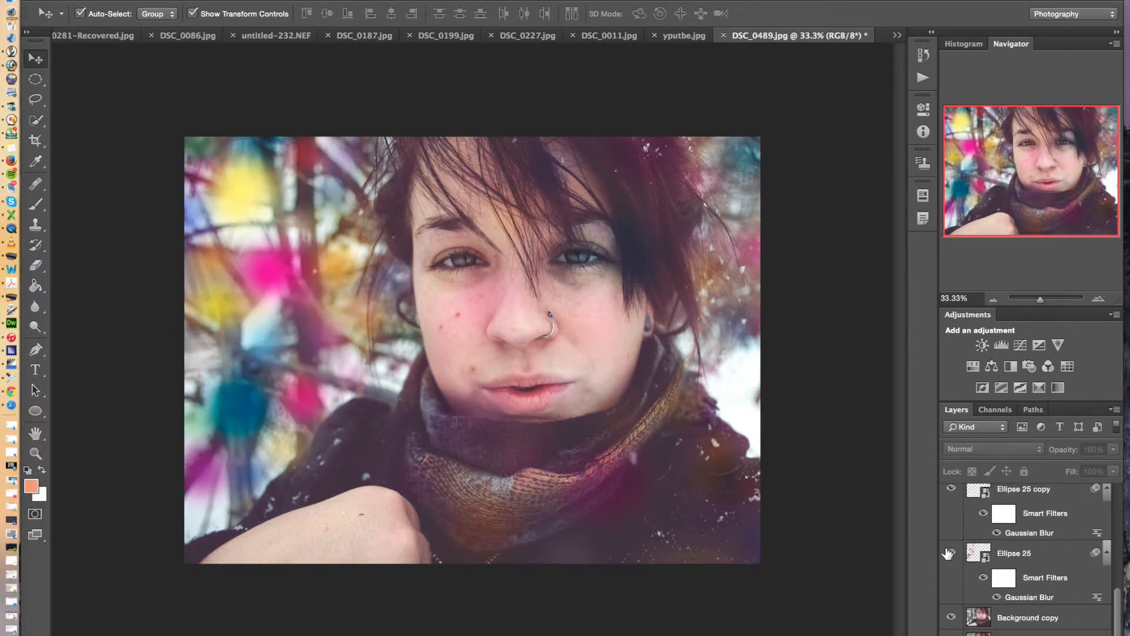
Set the blend mode of the original Ellipse 25 layer to Overlay
click(1042, 565)
click(1020, 450)
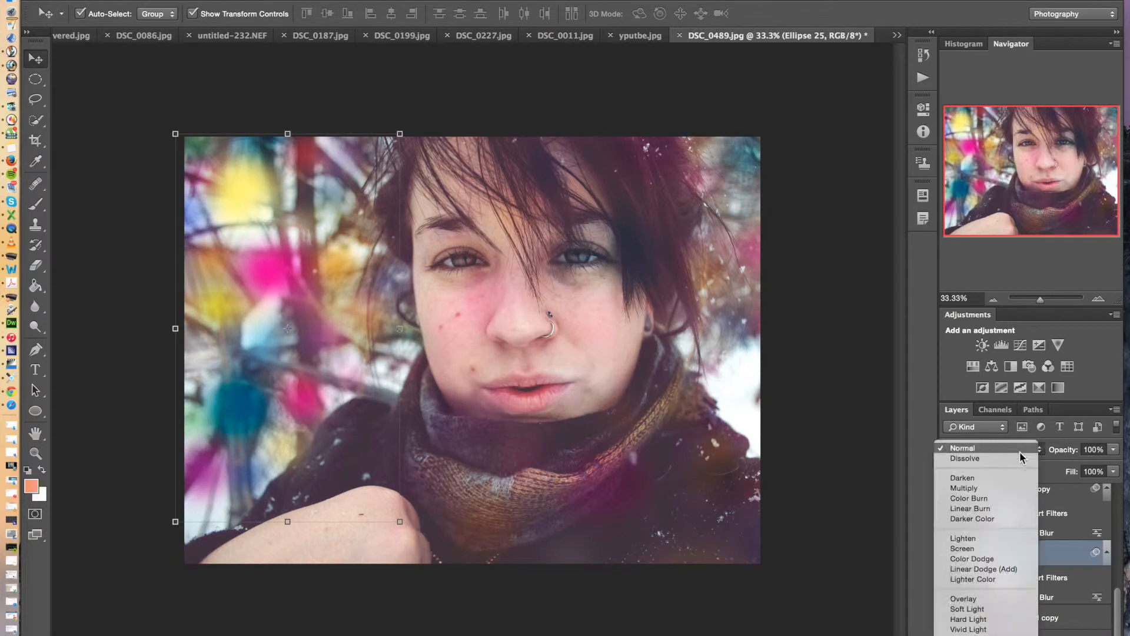
click(963, 599)
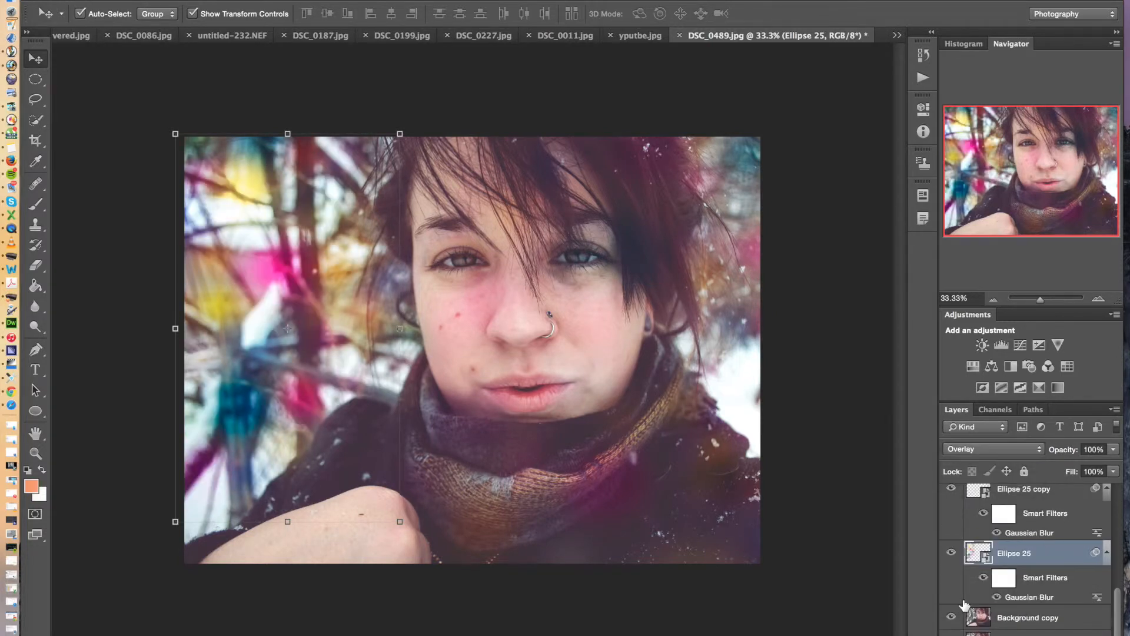
Try Linear Light on the original Ellipse 25 layer, settle on Soft Light as its blend mode, and deselect the layer
click(994, 450)
click(992, 461)
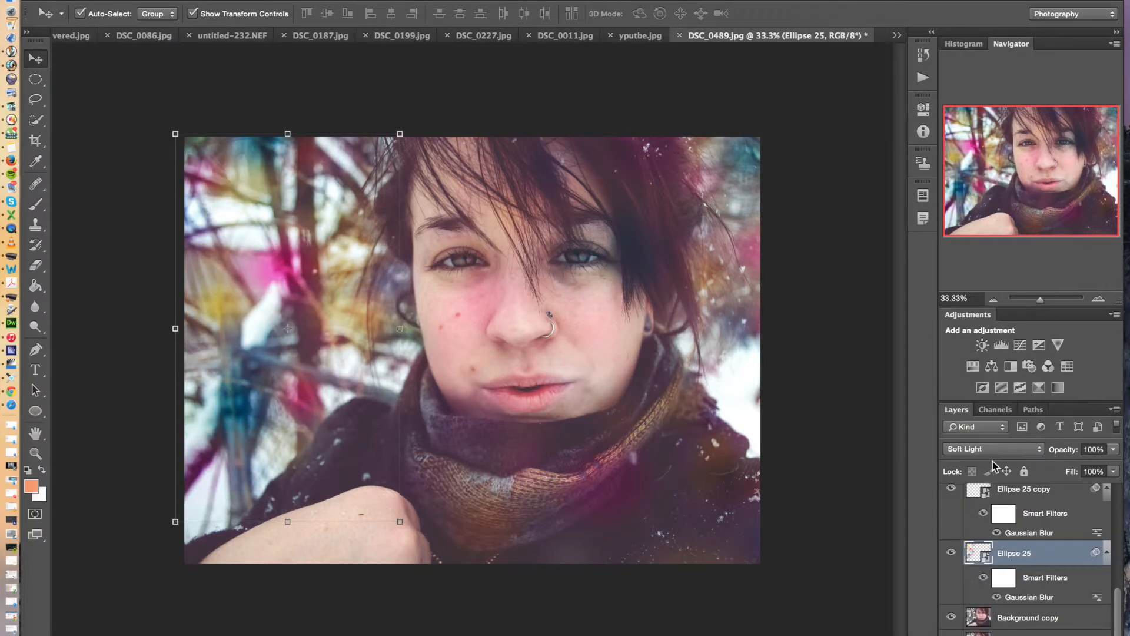
click(992, 452)
click(988, 478)
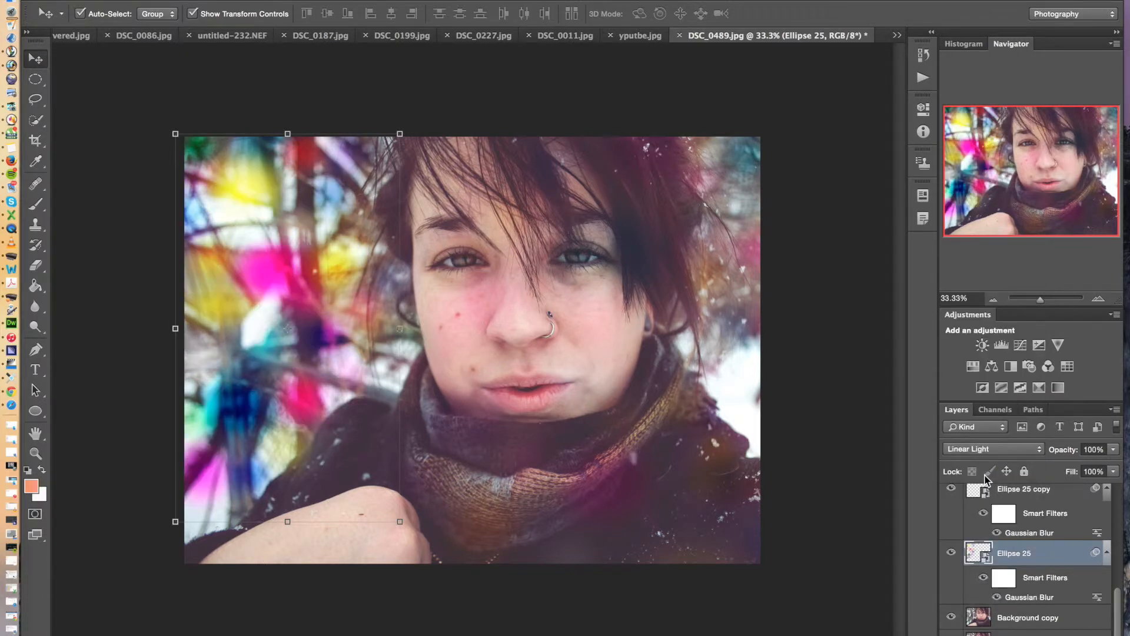
click(991, 456)
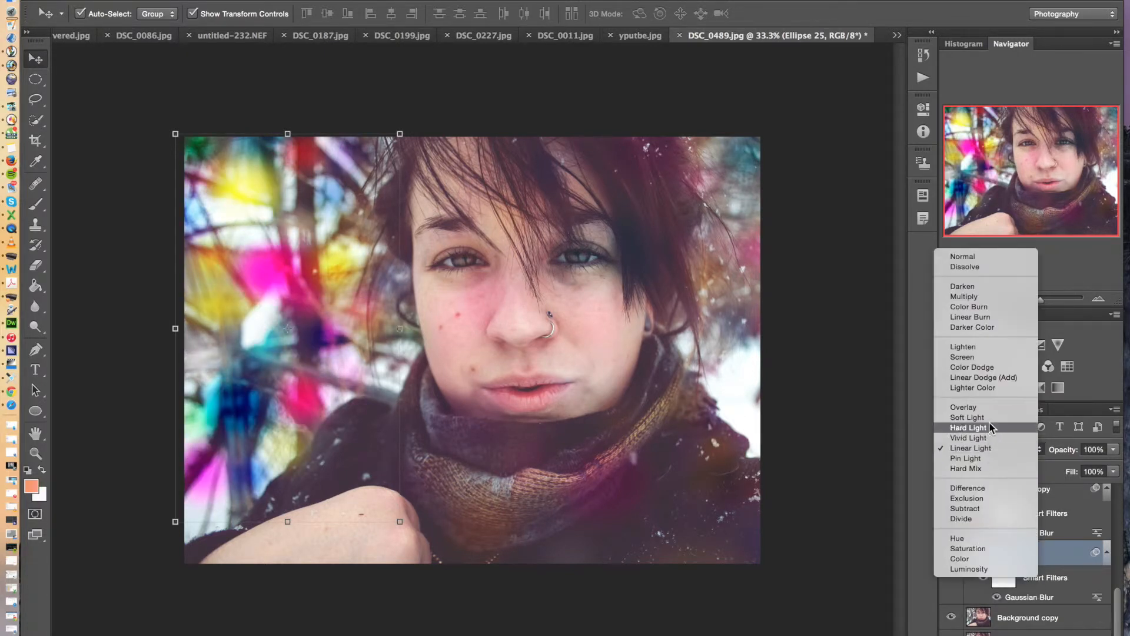
click(991, 418)
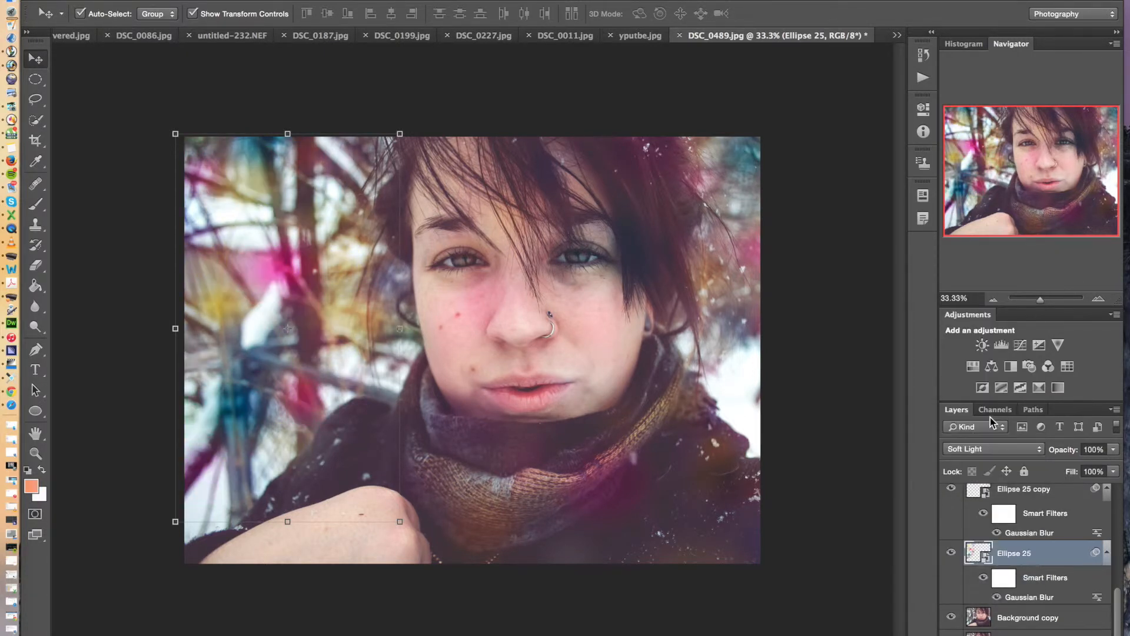
click(846, 414)
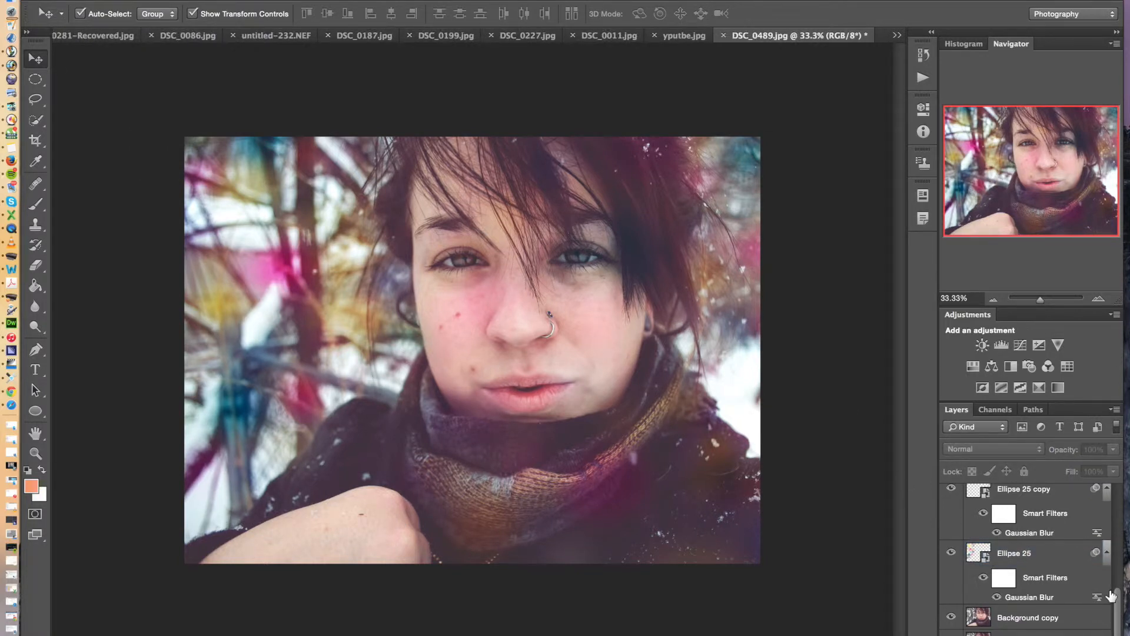
Select the Ellipse 25 copy 5 layer for the Eraser tool and rasterize its smart object
drag(1118, 604, 1122, 480)
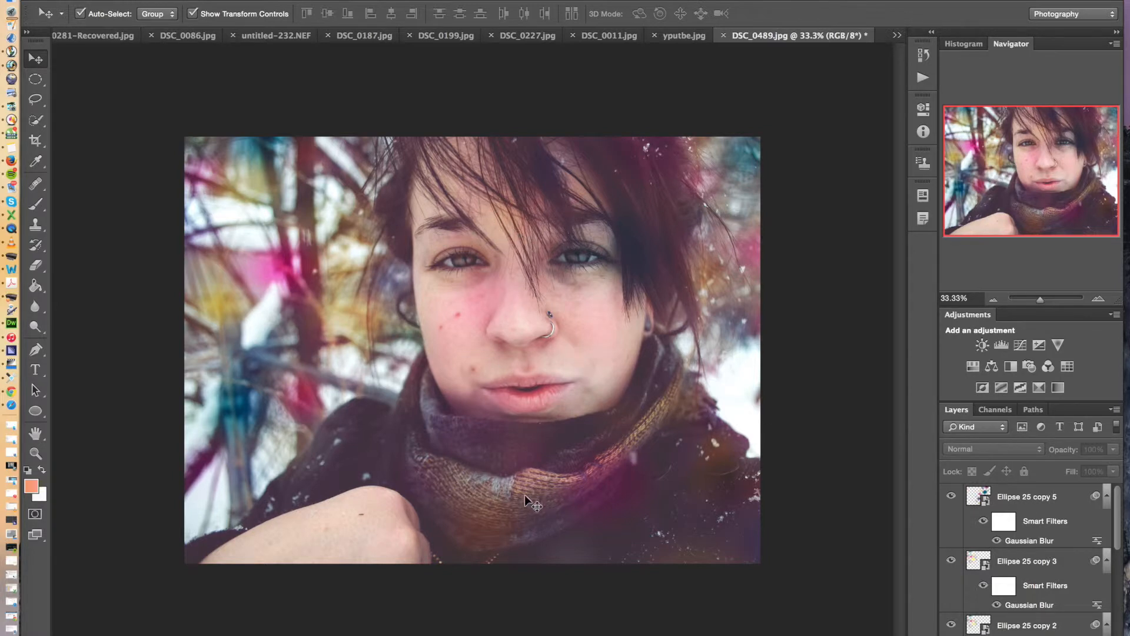
click(36, 265)
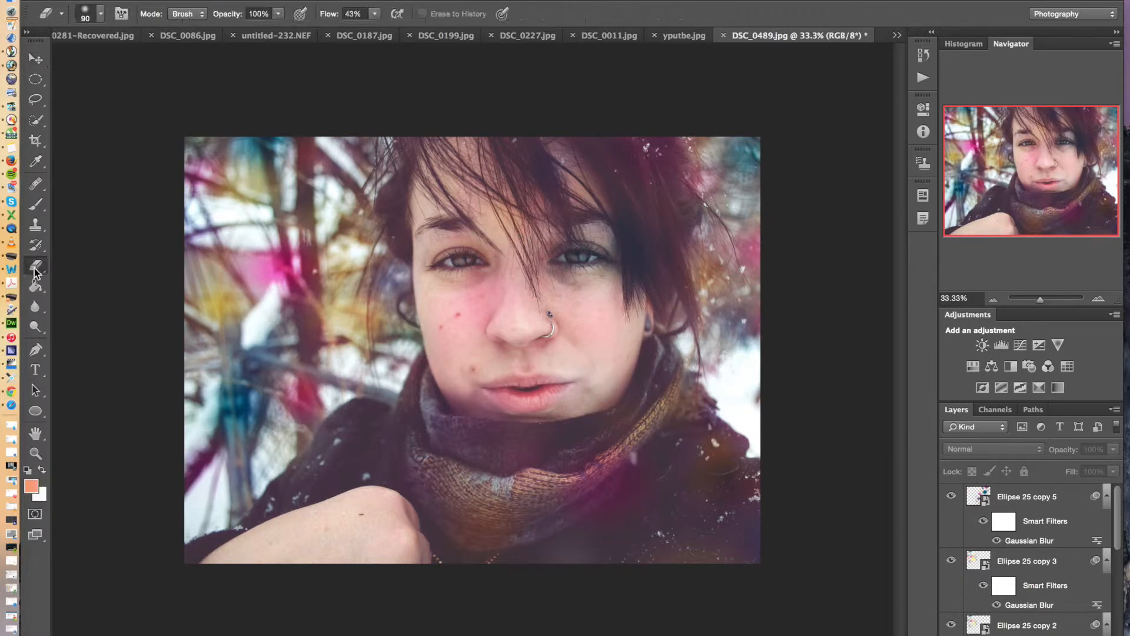
click(495, 283)
click(689, 223)
click(1032, 498)
click(574, 191)
click(700, 236)
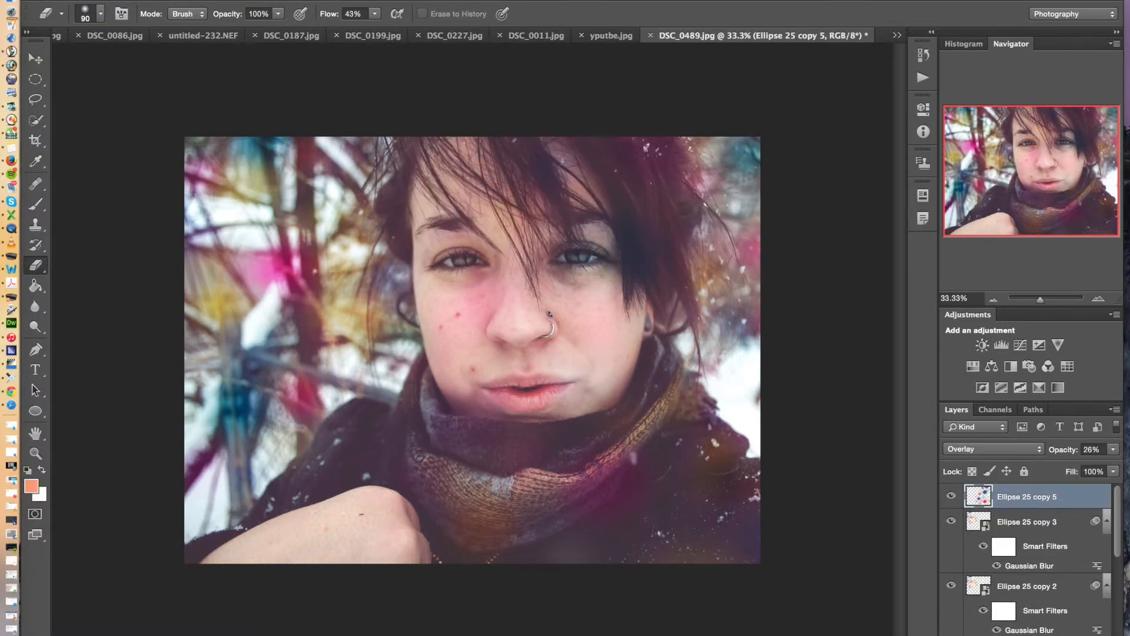
Enlarge the eraser brush to 700 and erase the colored spots of Ellipse 25 copy 5 from the face
key(bracketright)
key(bracketright)
key(bracketright)
key(bracketright)
key(bracketright)
key(bracketright)
mouse_move(512, 287)
mouse_down()
mouse_move(528, 302)
mouse_move(474, 305)
mouse_move(531, 342)
mouse_move(563, 321)
mouse_up()
drag(562, 255, 535, 237)
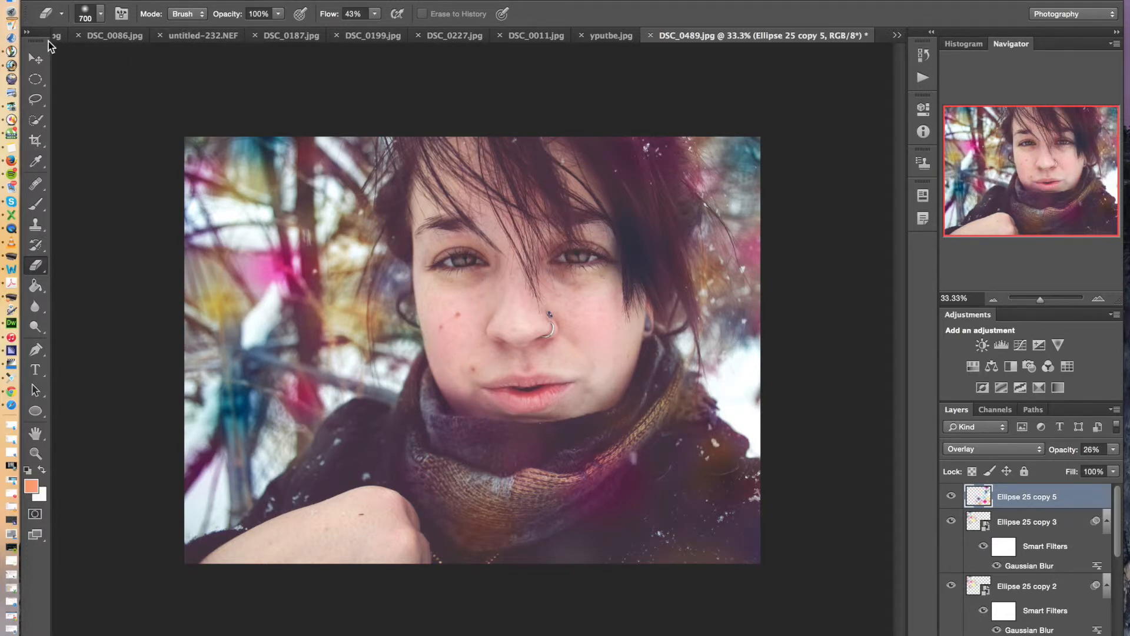
Shift the remaining Ellipse 25 copy 5 spots slightly to the right and deselect the layer
click(36, 58)
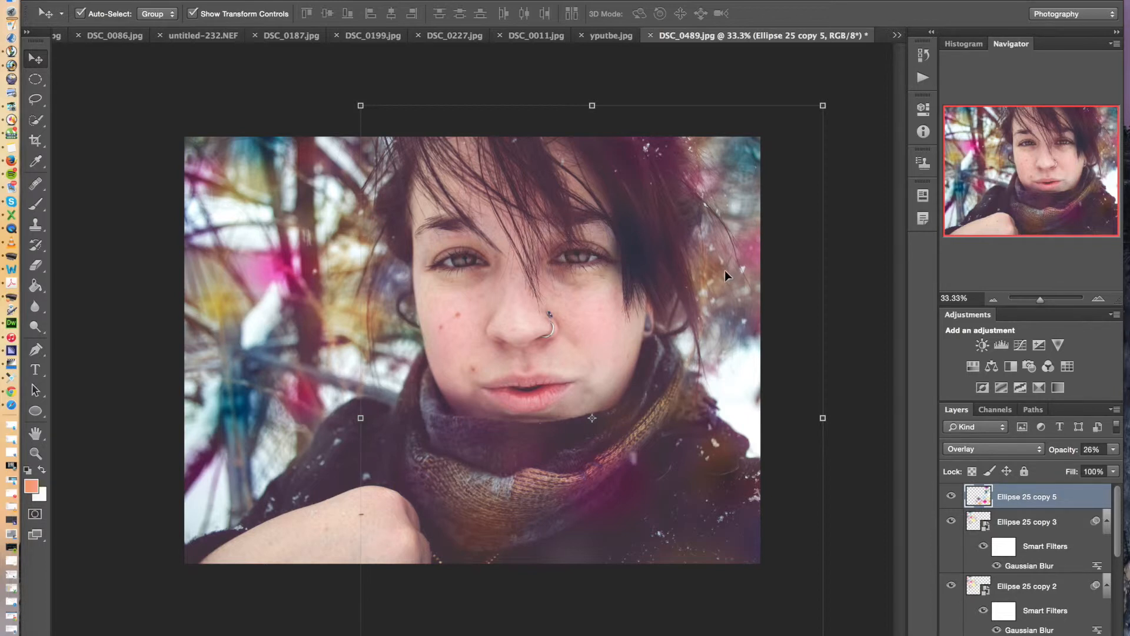
drag(677, 190, 694, 188)
click(871, 164)
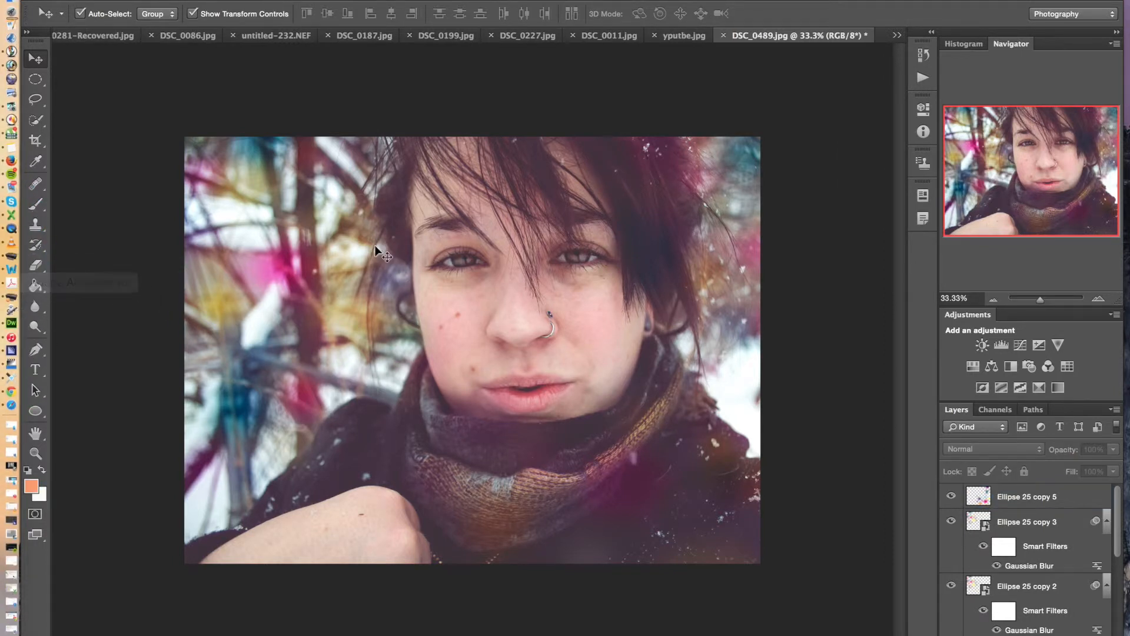
Draw two white-outlined rectangles at full photo height, a narrow one beside the face and one about 456 px wide near the left edge
click(45, 412)
click(115, 404)
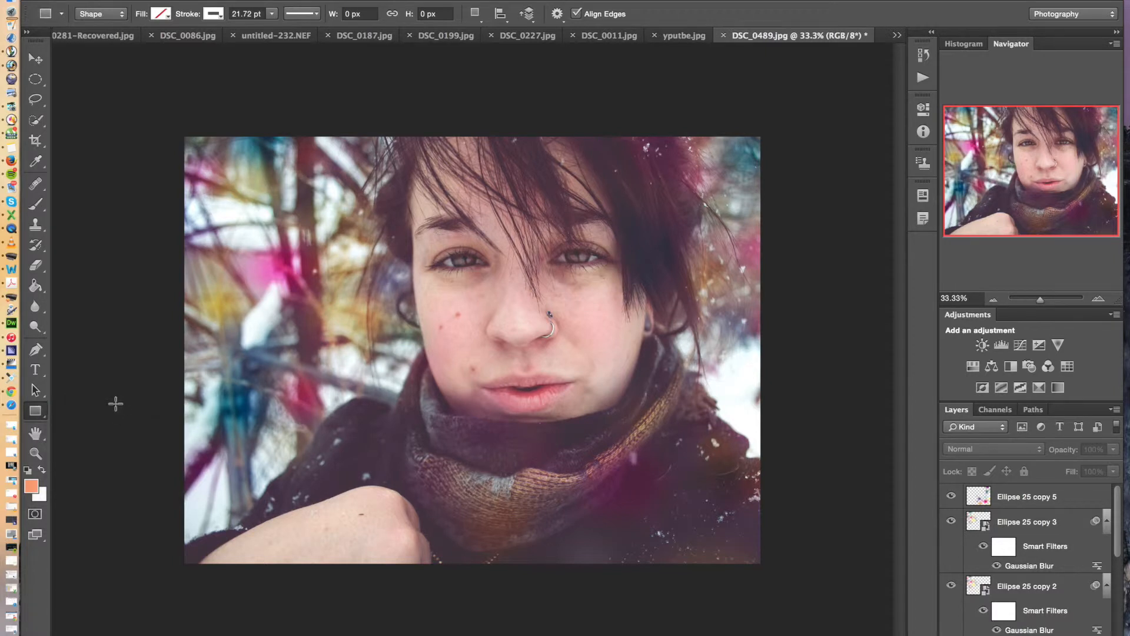
drag(435, 137, 419, 565)
drag(198, 139, 261, 565)
Rotate Rectangle 2 to about -44.4 degrees, move it toward the scarf, and apply the transform
click(34, 60)
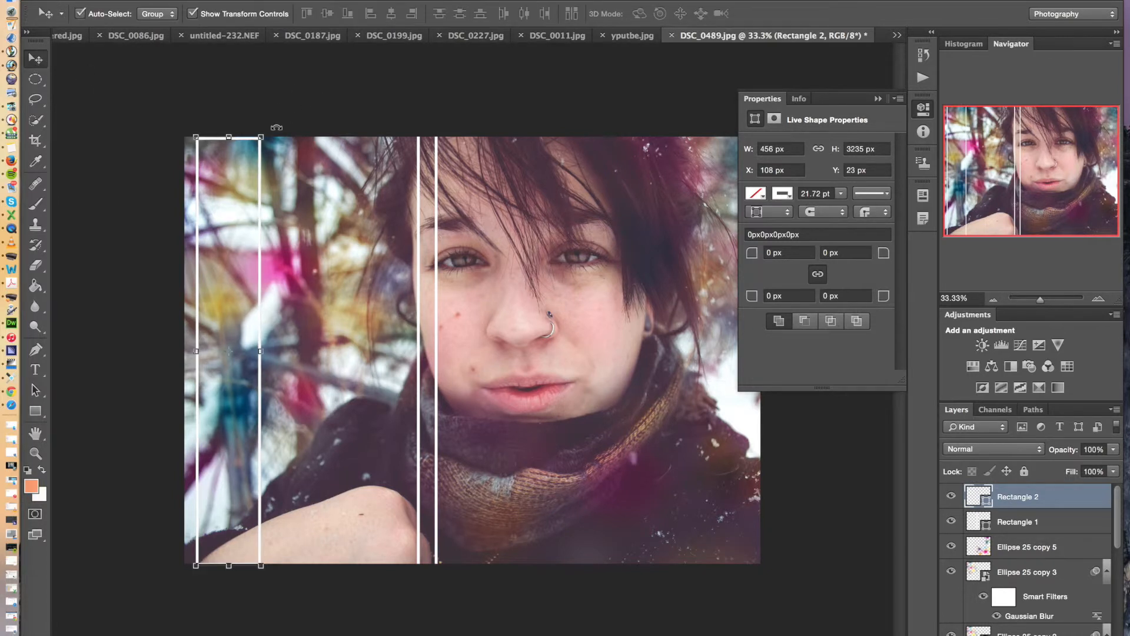
drag(277, 135, 109, 167)
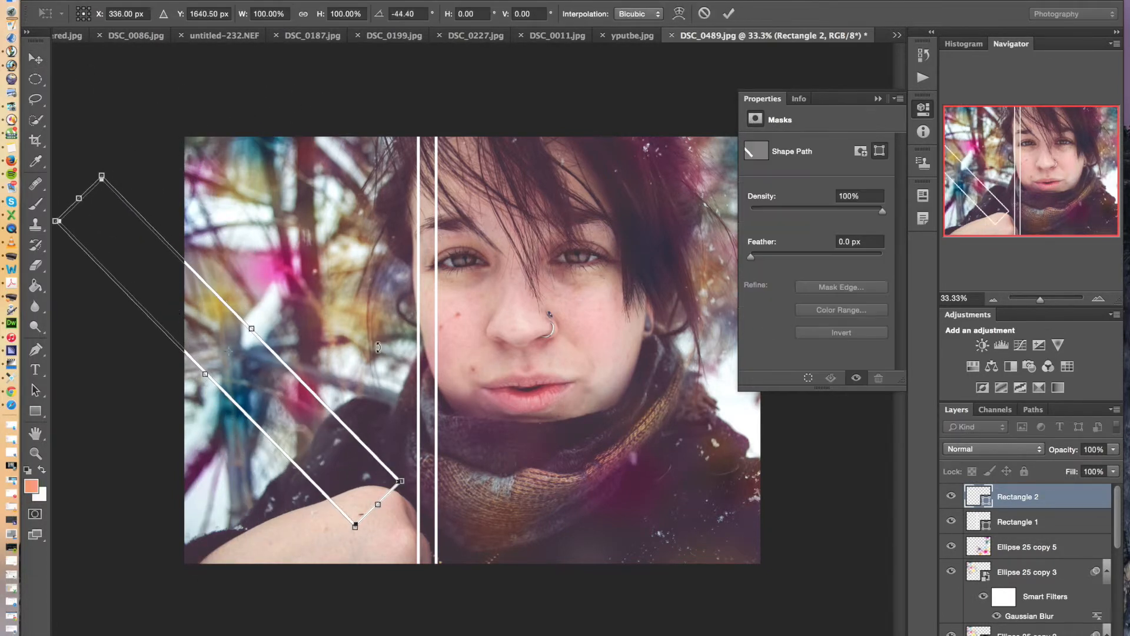
drag(292, 376, 429, 419)
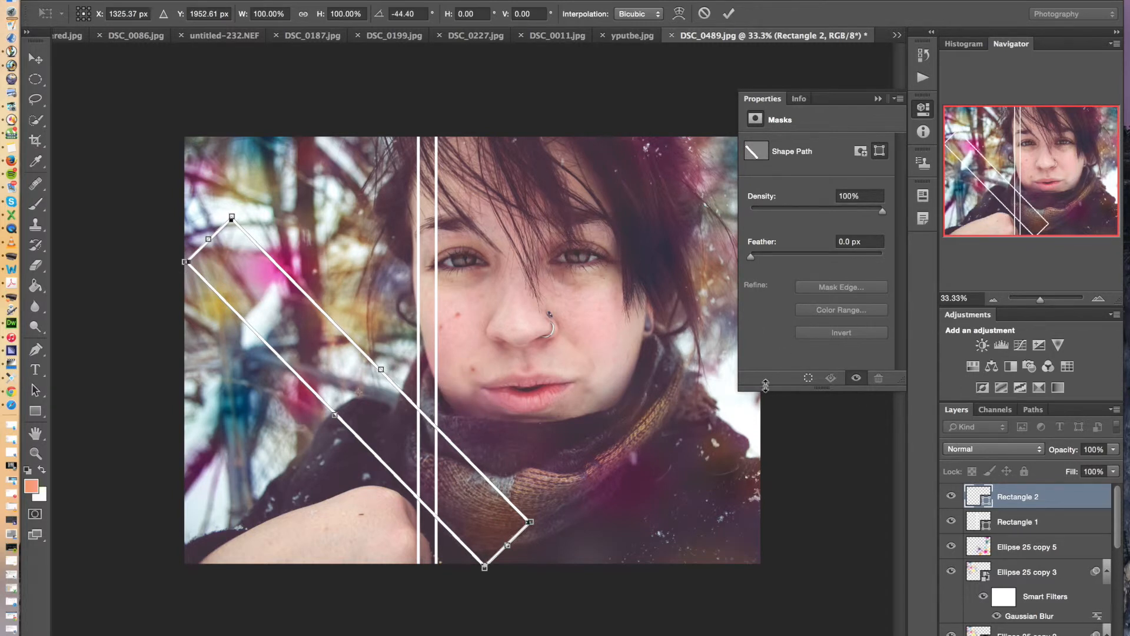
key(Return)
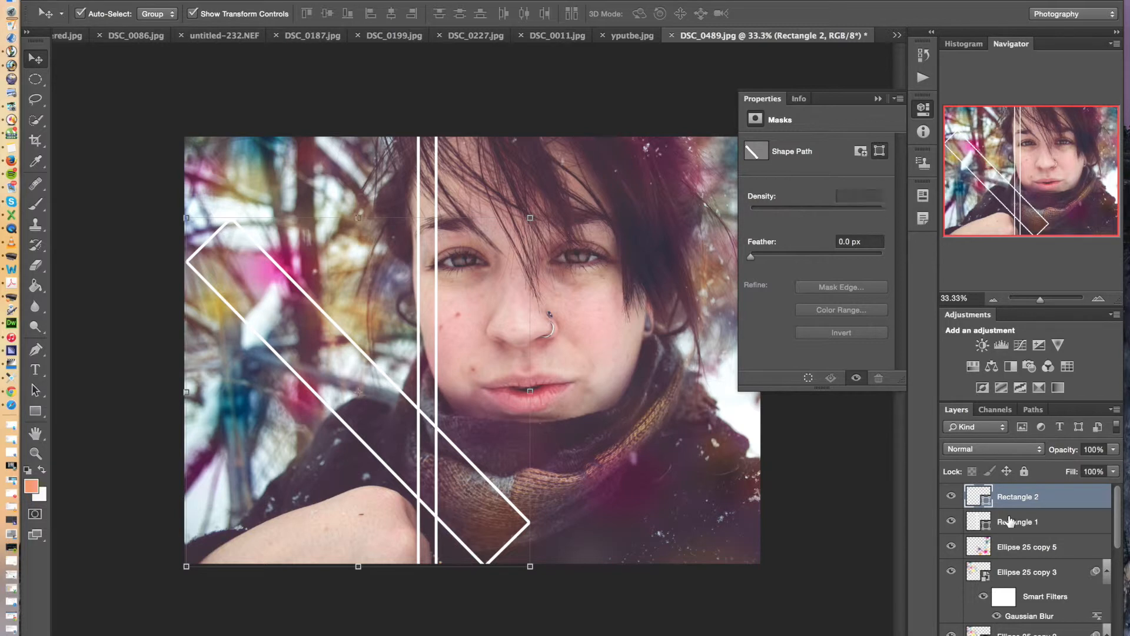
Rotate the narrow Rectangle 1 to about -11.6 degrees, place it left of the face across the other rectangle, and apply the transform
click(1010, 520)
drag(431, 124, 339, 205)
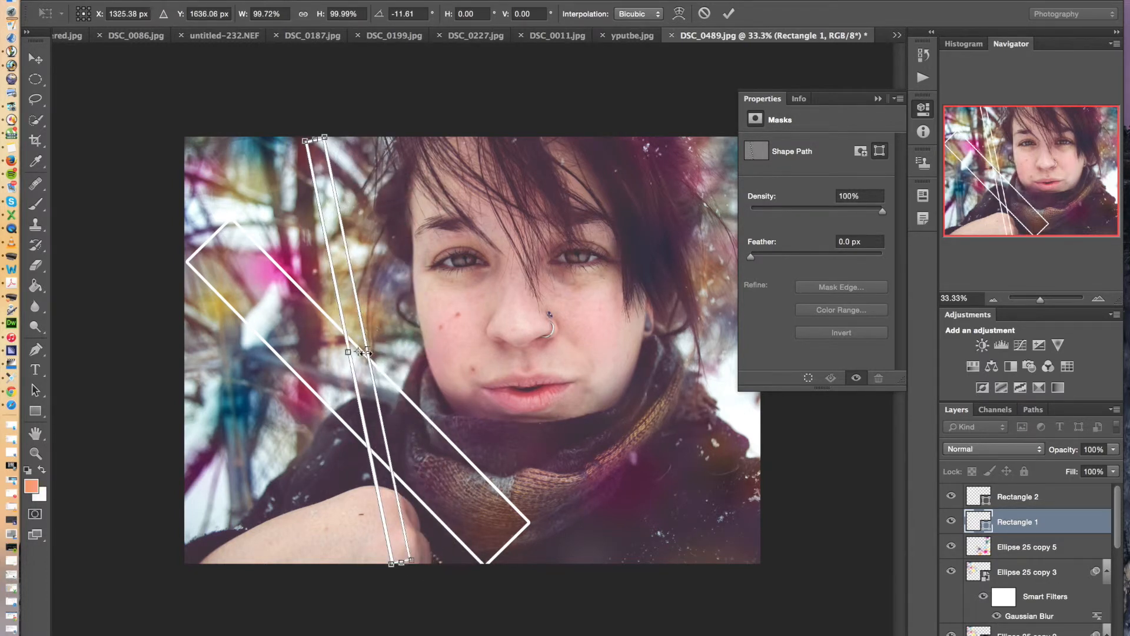
click(35, 59)
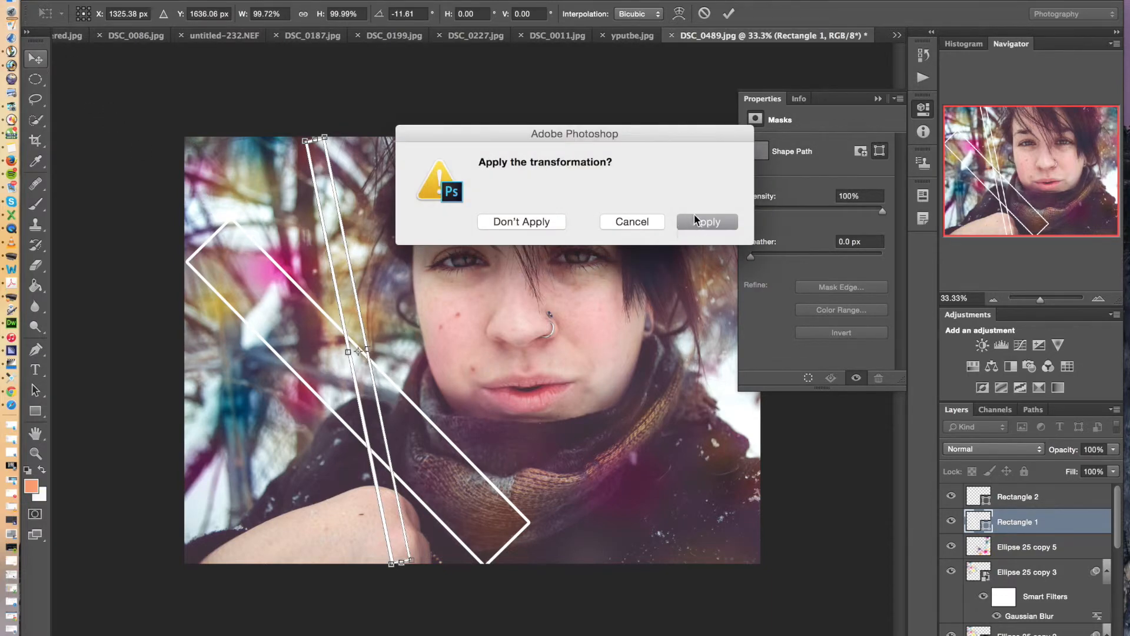
click(694, 219)
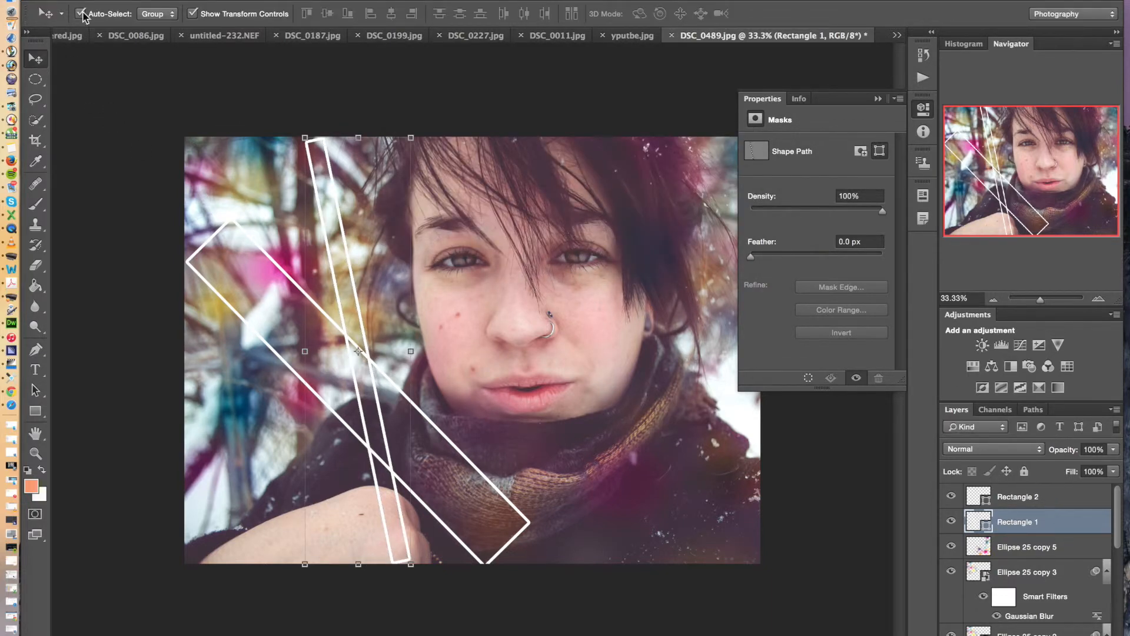
double_click(980, 523)
drag(821, 328, 722, 424)
click(977, 245)
double_click(990, 527)
click(1004, 270)
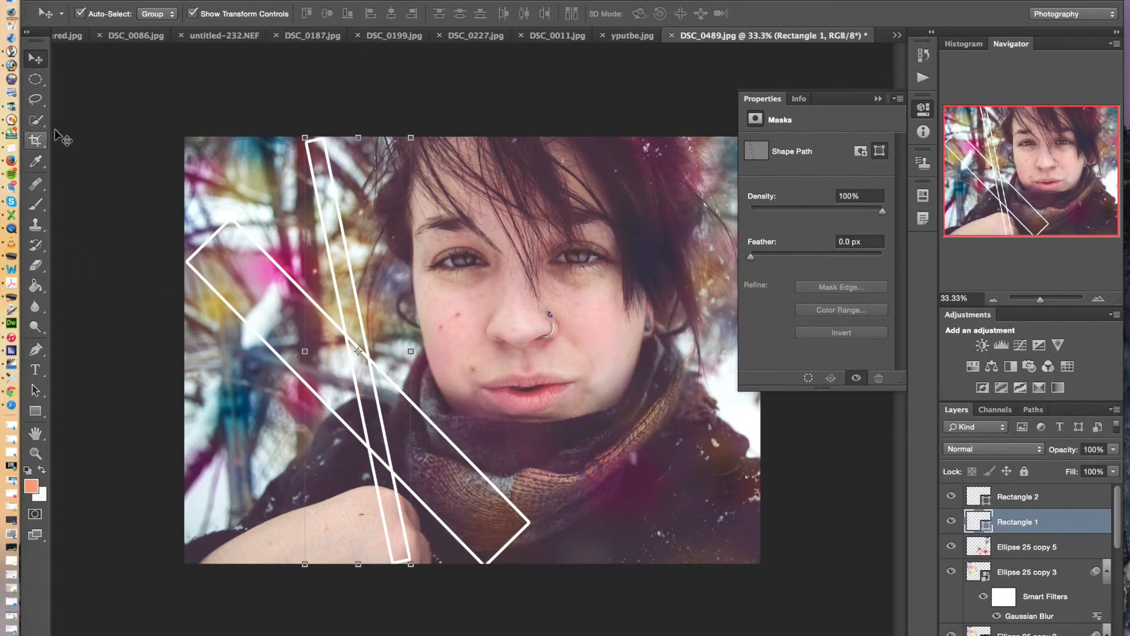
click(369, 334)
click(364, 349)
Rasterize Rectangle 1 and fill both its interior and its white outline with the orange foreground color
click(37, 285)
click(370, 388)
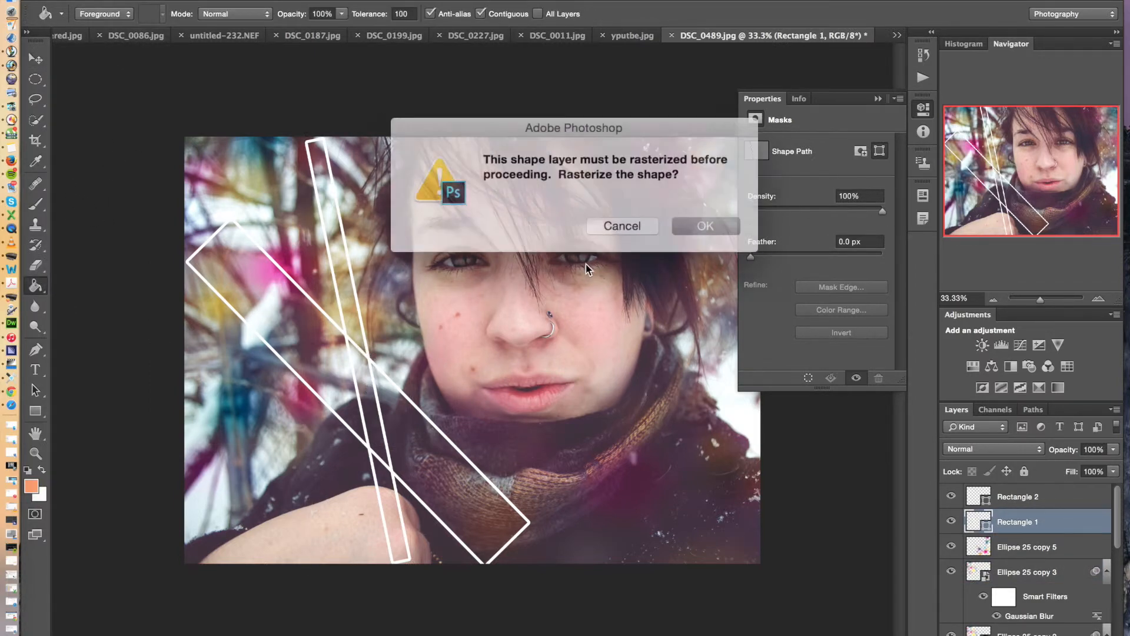
click(687, 229)
click(365, 366)
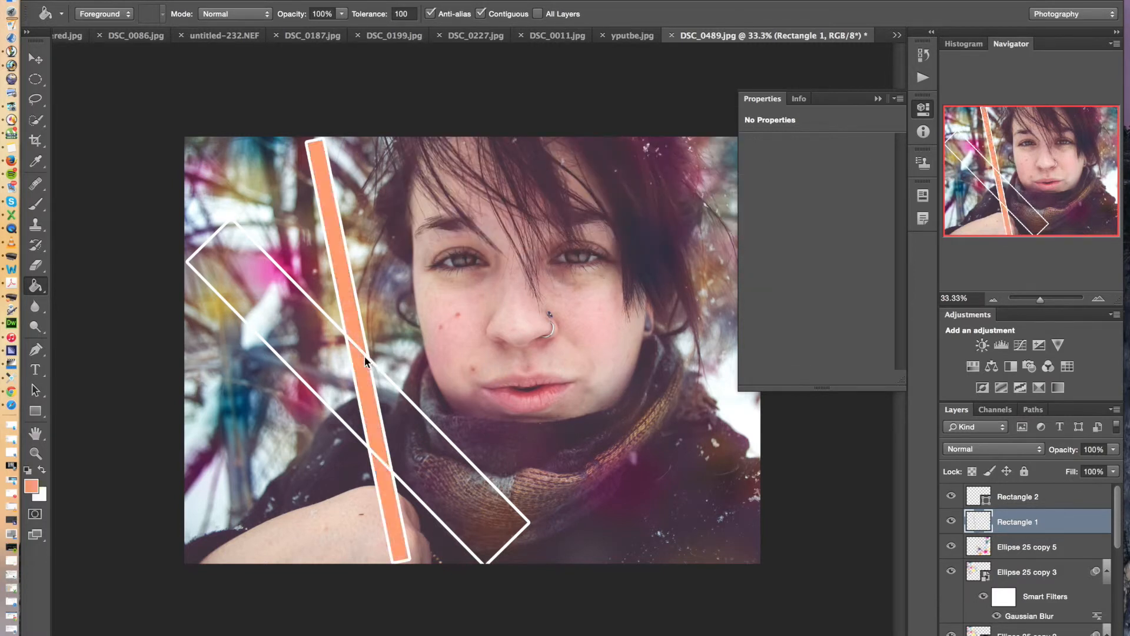
click(365, 403)
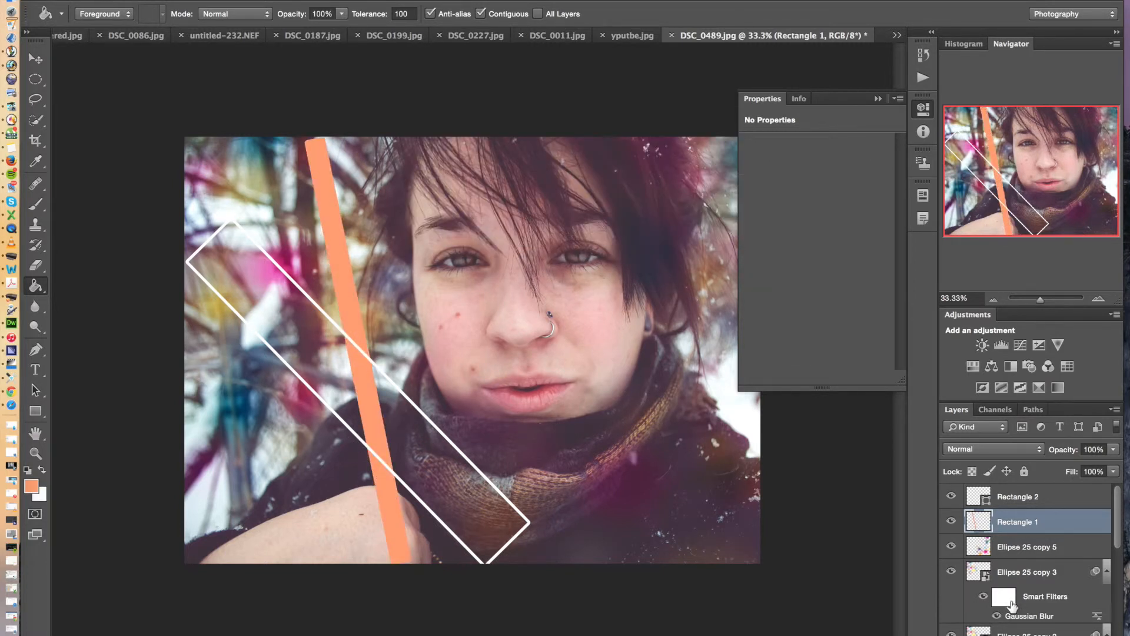
Rasterize the Rectangle 2 layer and change the foreground color to pale yellow
click(1048, 501)
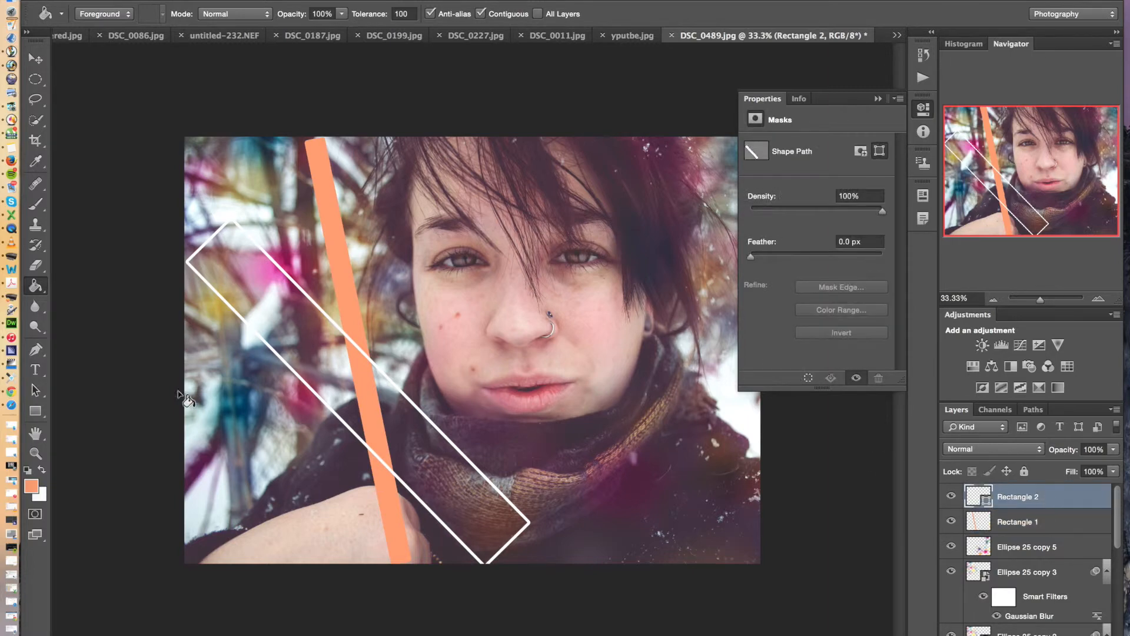
click(365, 333)
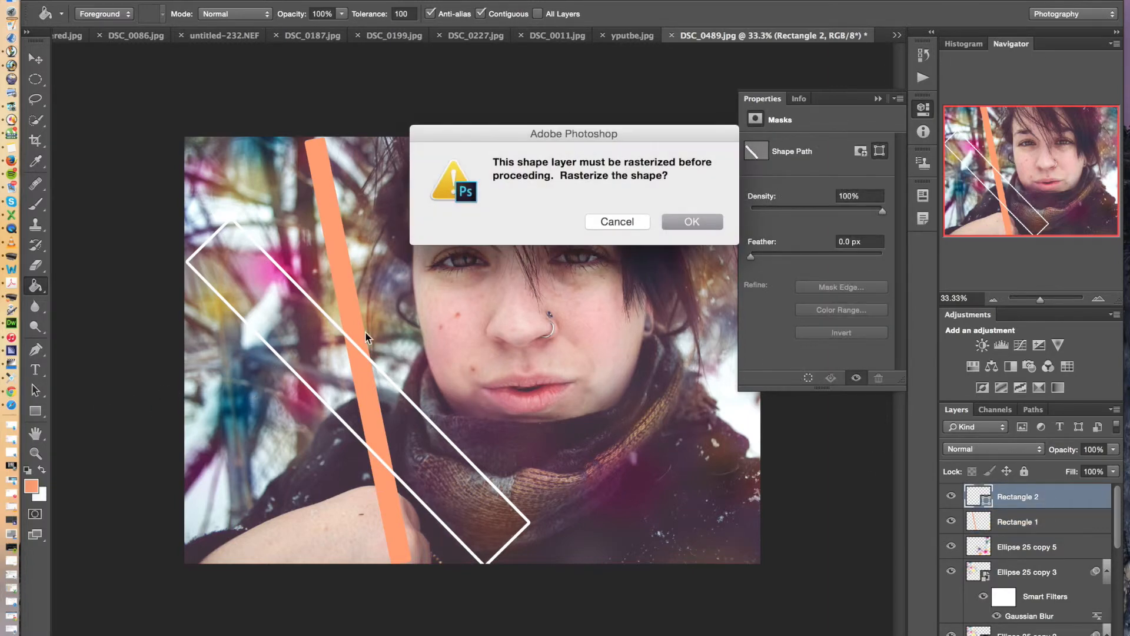
click(695, 223)
click(30, 490)
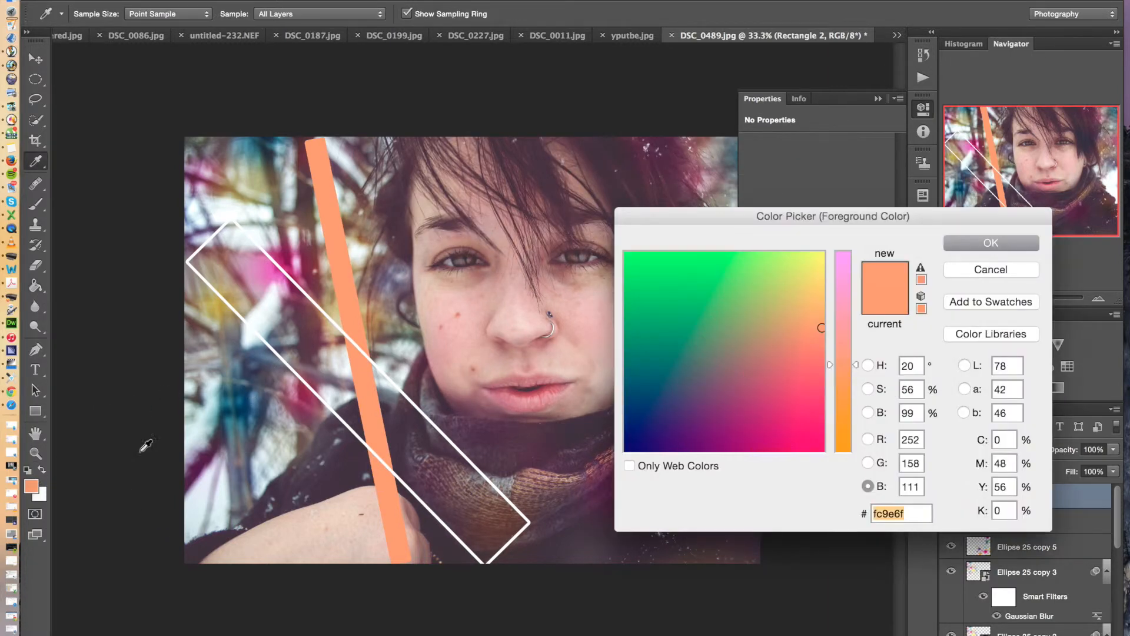
drag(807, 264, 842, 310)
click(984, 246)
Fill the interior and outline of Rectangle 2 with pale yellow, undoing the stray fill around the shape
key(g)
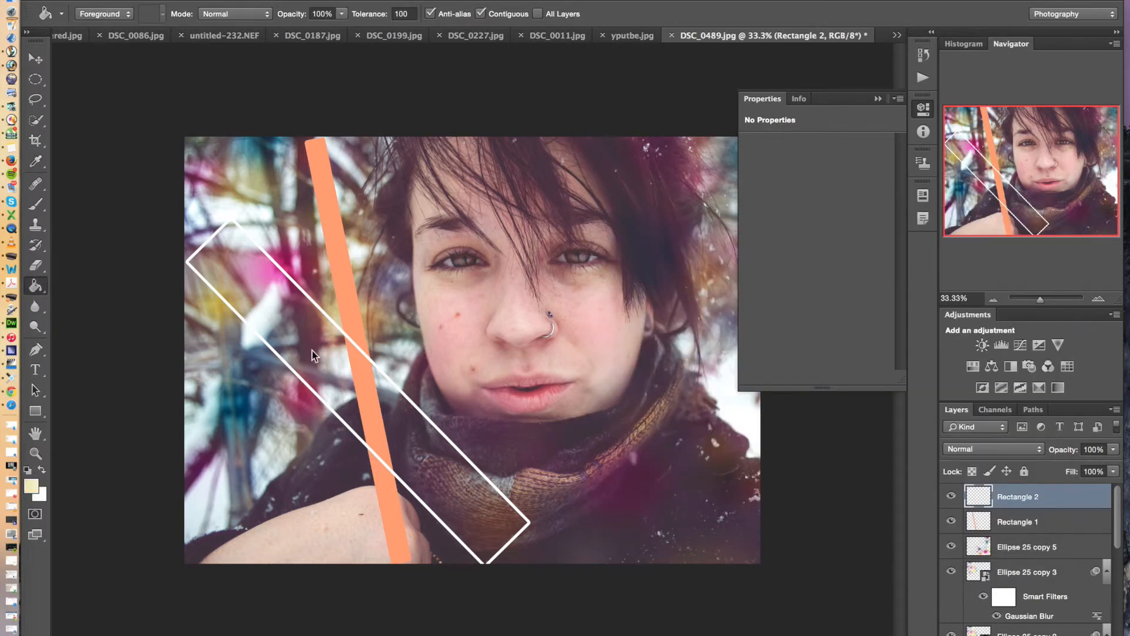
click(312, 350)
click(303, 384)
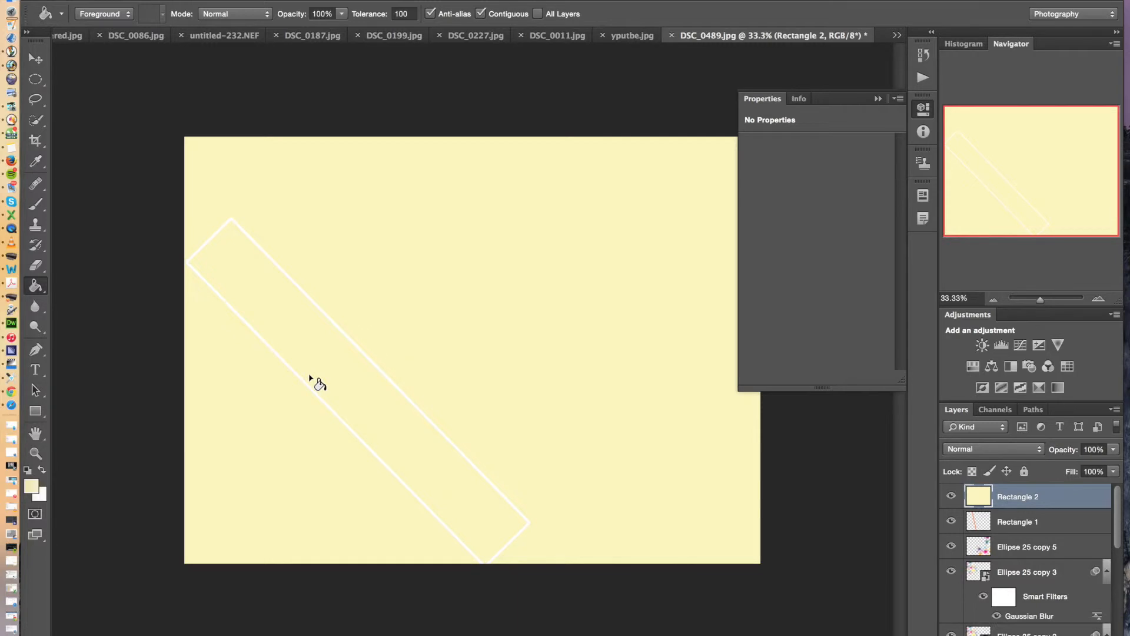
key(ctrl+z)
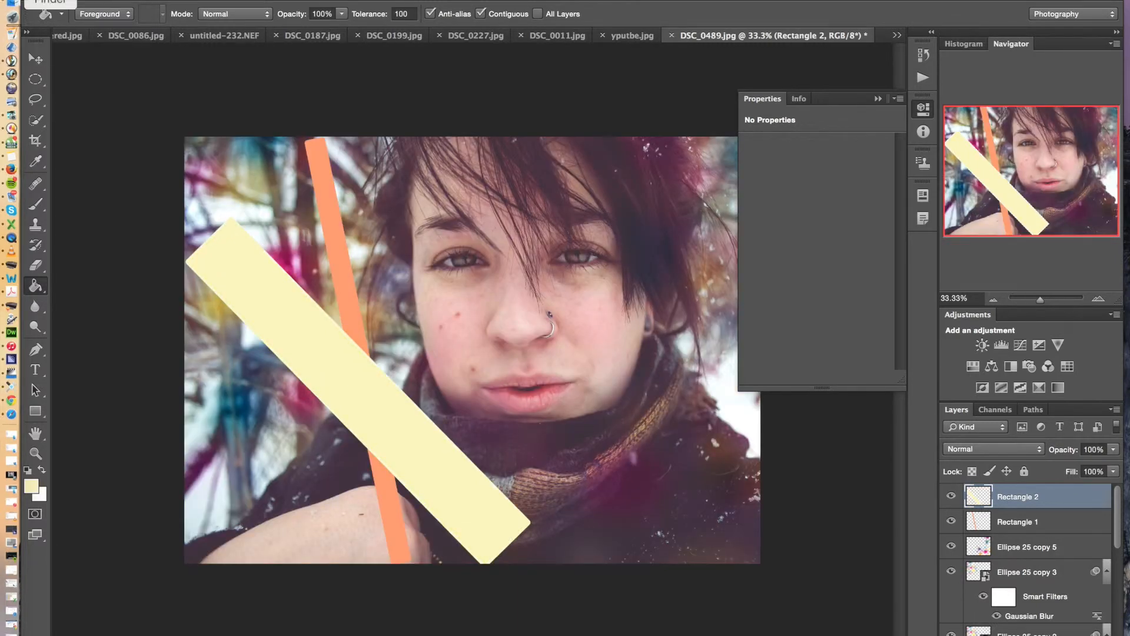
click(36, 58)
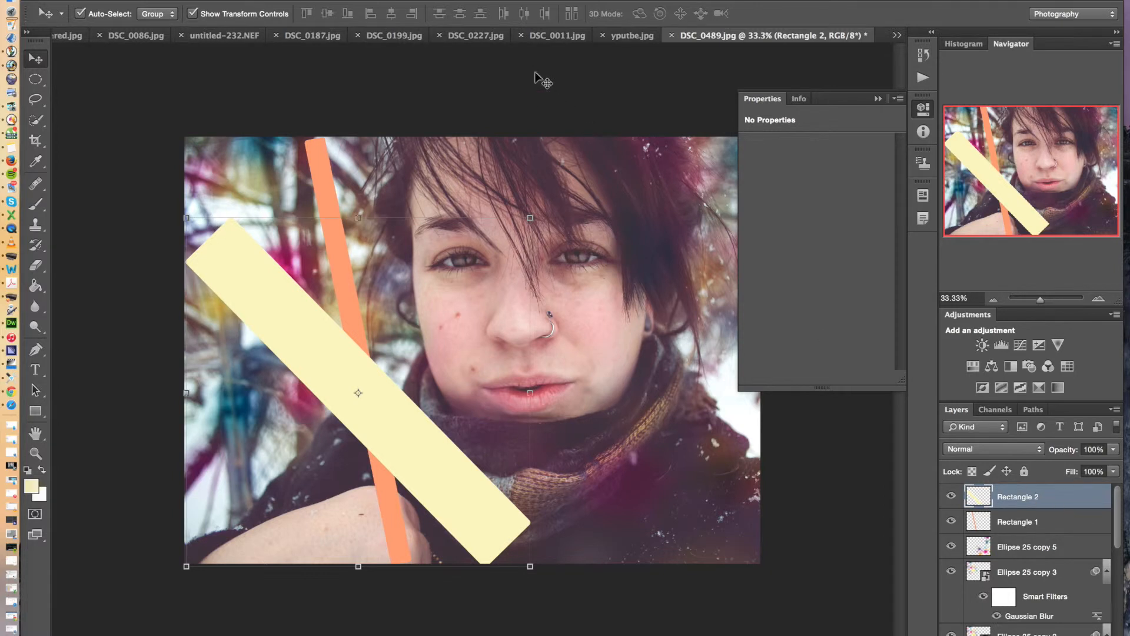
click(371, 0)
mouse_move(426, 160)
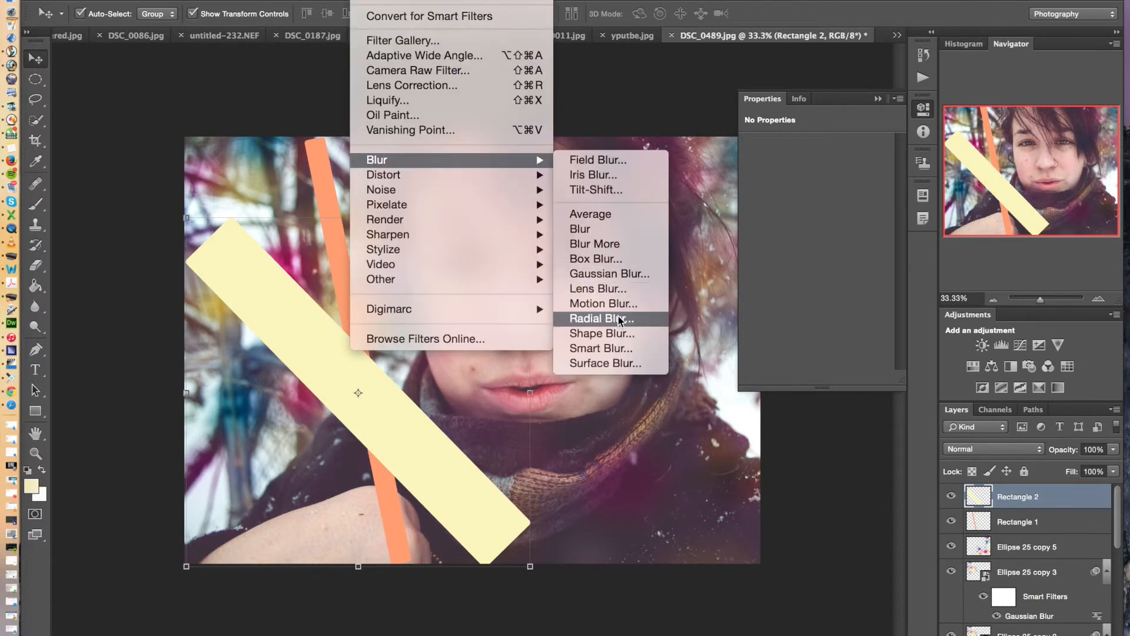
click(620, 288)
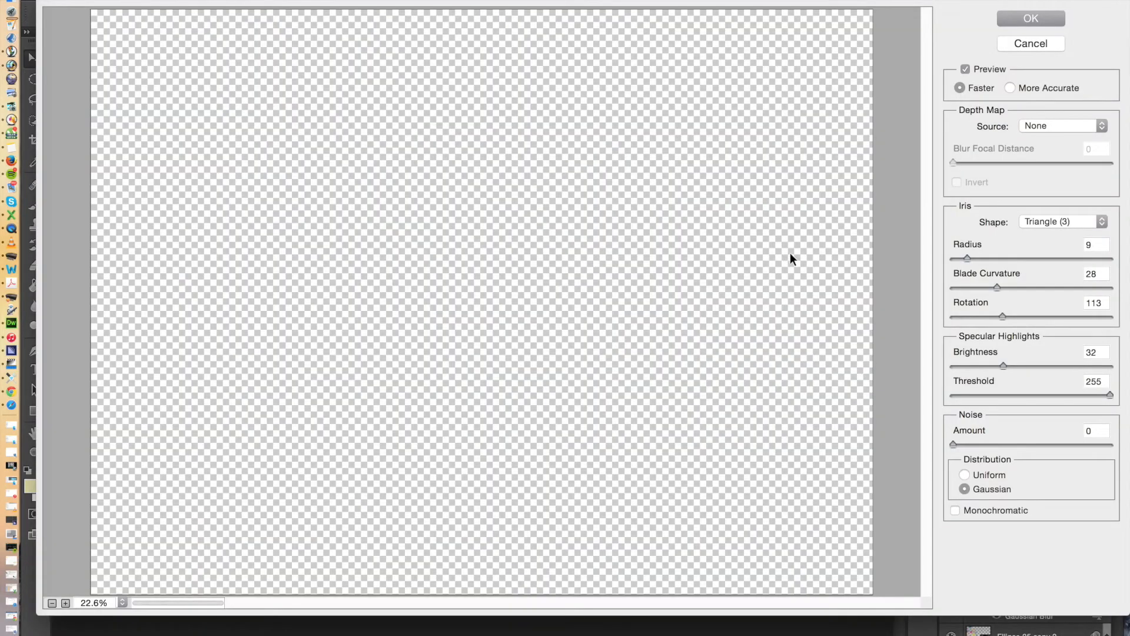
click(1036, 44)
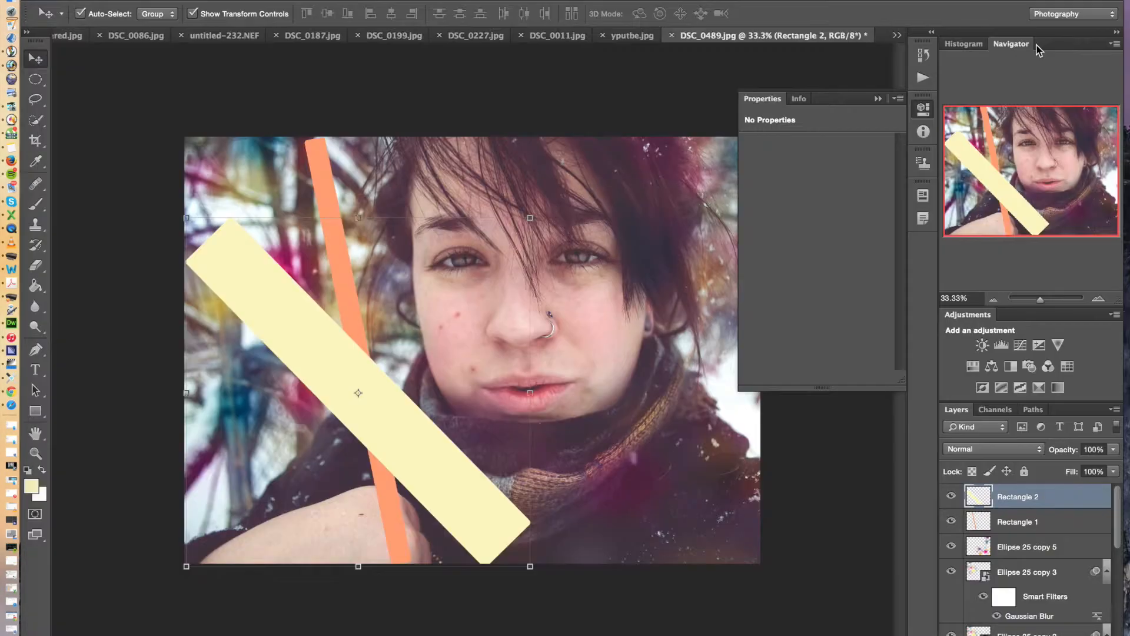
click(236, 3)
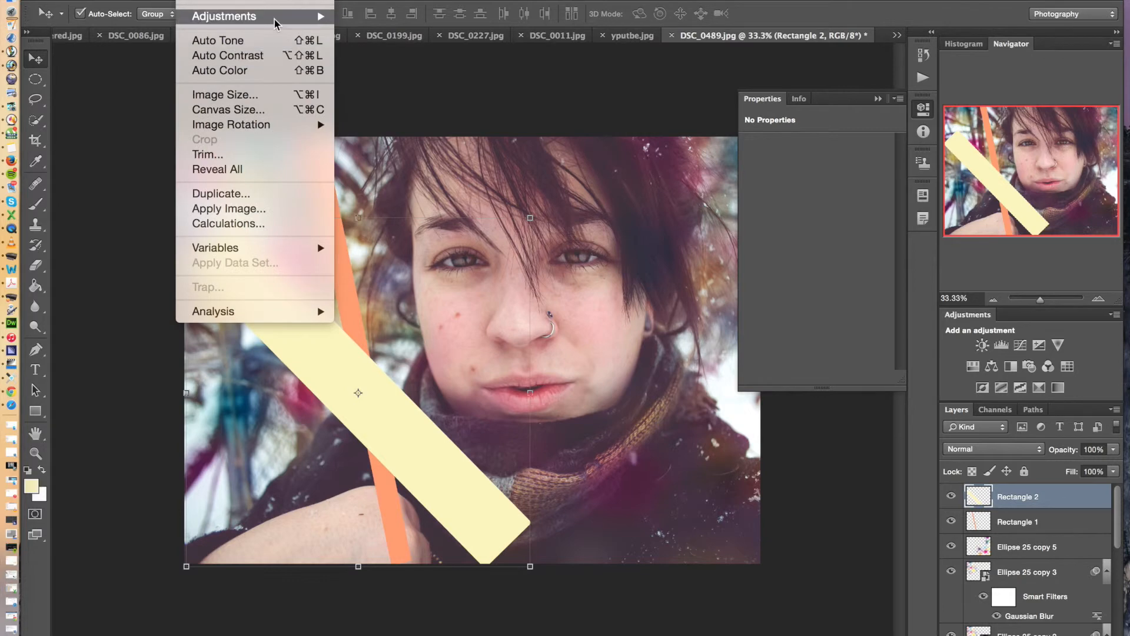
mouse_move(334, 22)
mouse_move(365, 2)
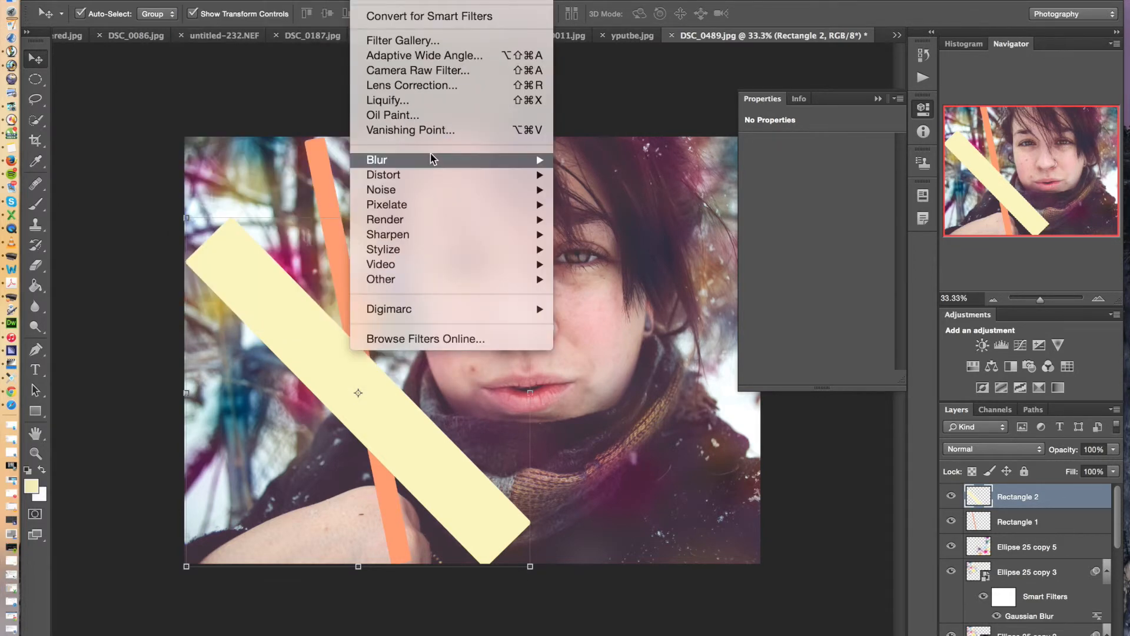
mouse_move(430, 158)
click(642, 332)
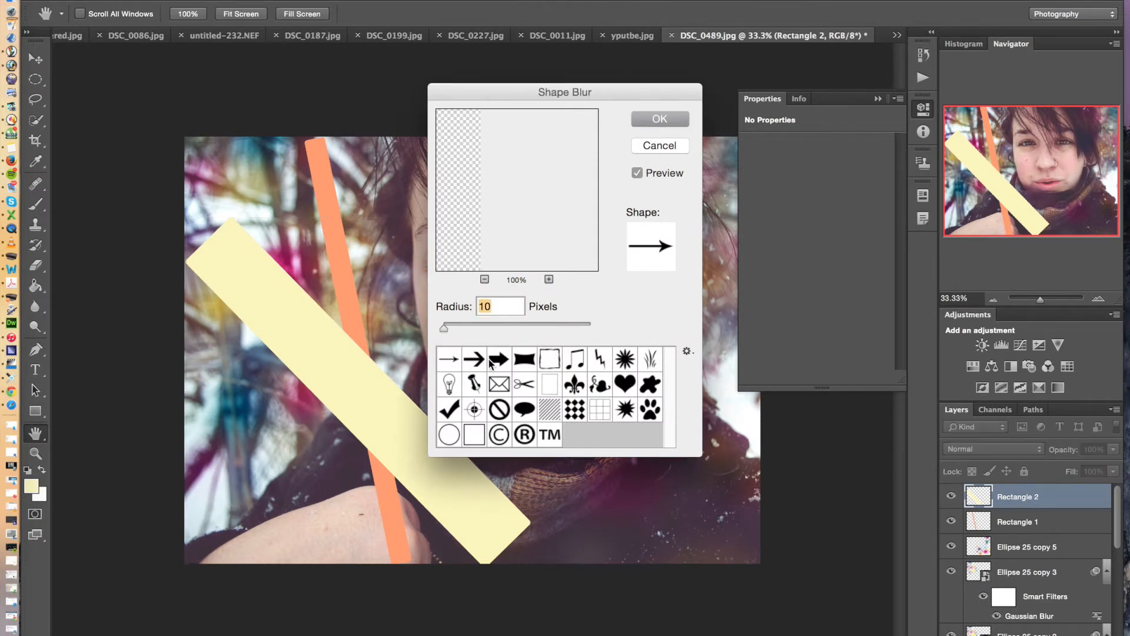
click(498, 359)
click(524, 360)
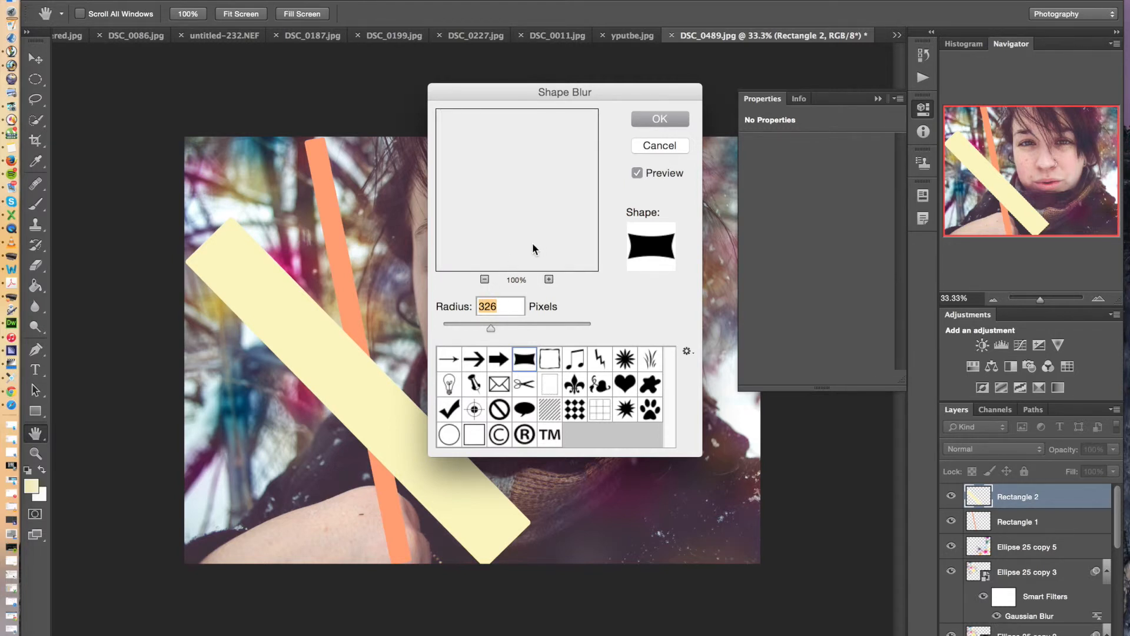
click(648, 149)
Try a Radial Blur on Rectangle 2 with amount 9 and the Zoom method, and undo it
click(189, 0)
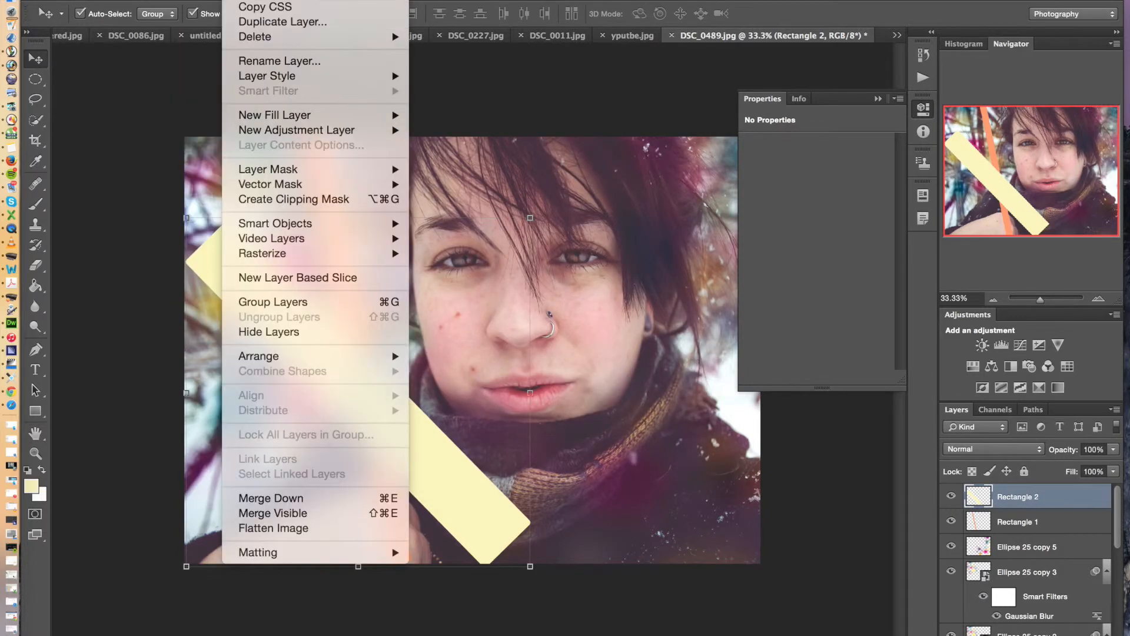
mouse_move(365, 0)
mouse_move(424, 160)
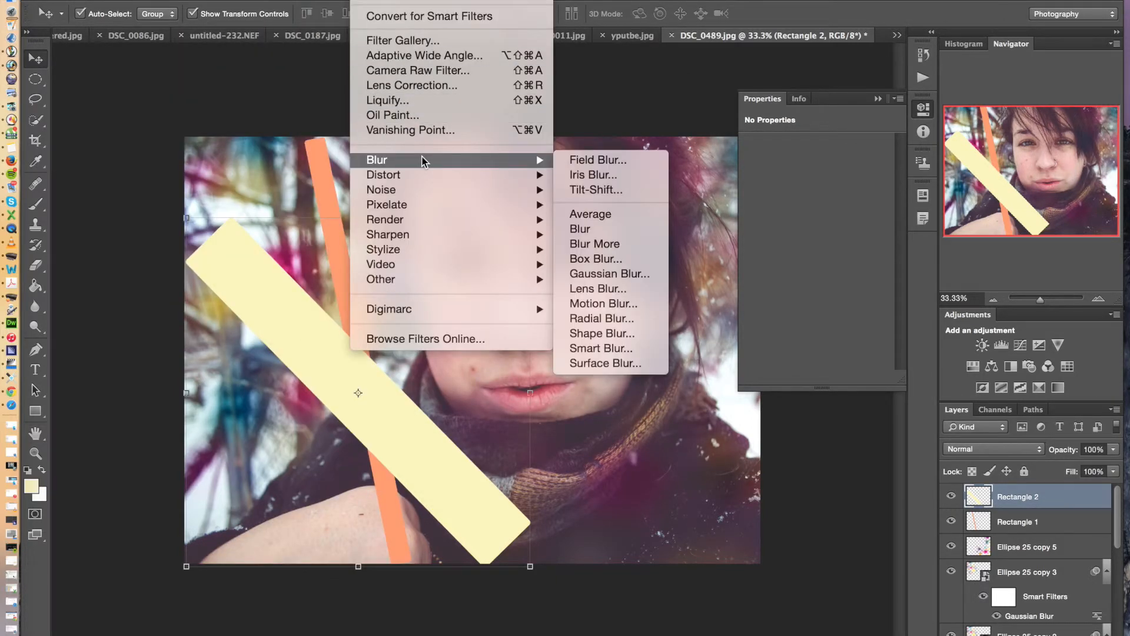
click(642, 321)
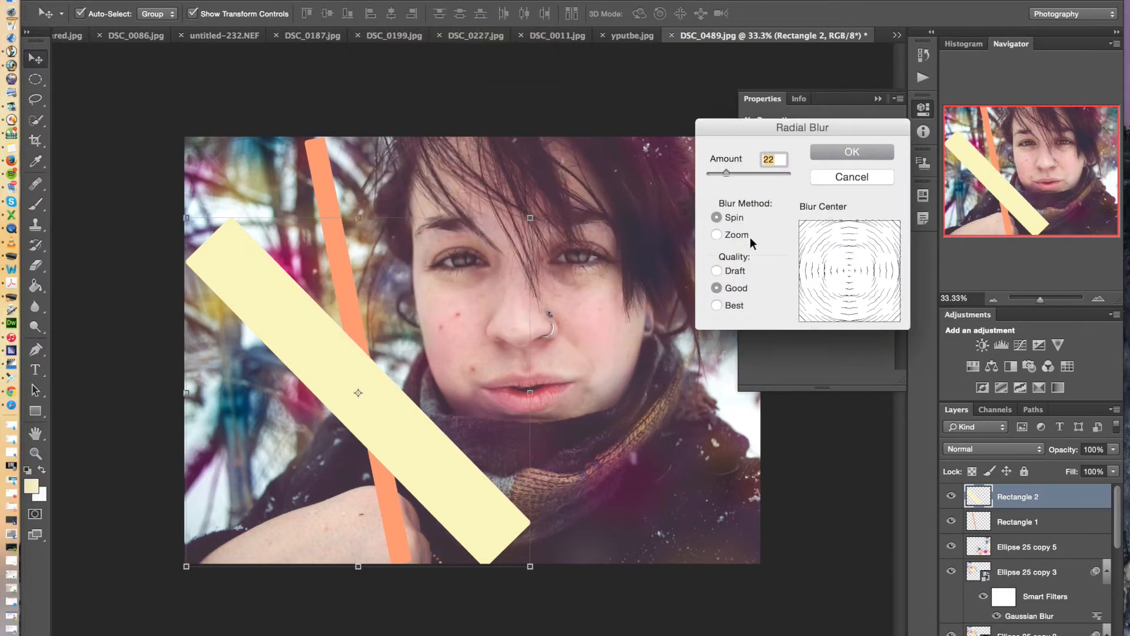
drag(726, 173, 716, 174)
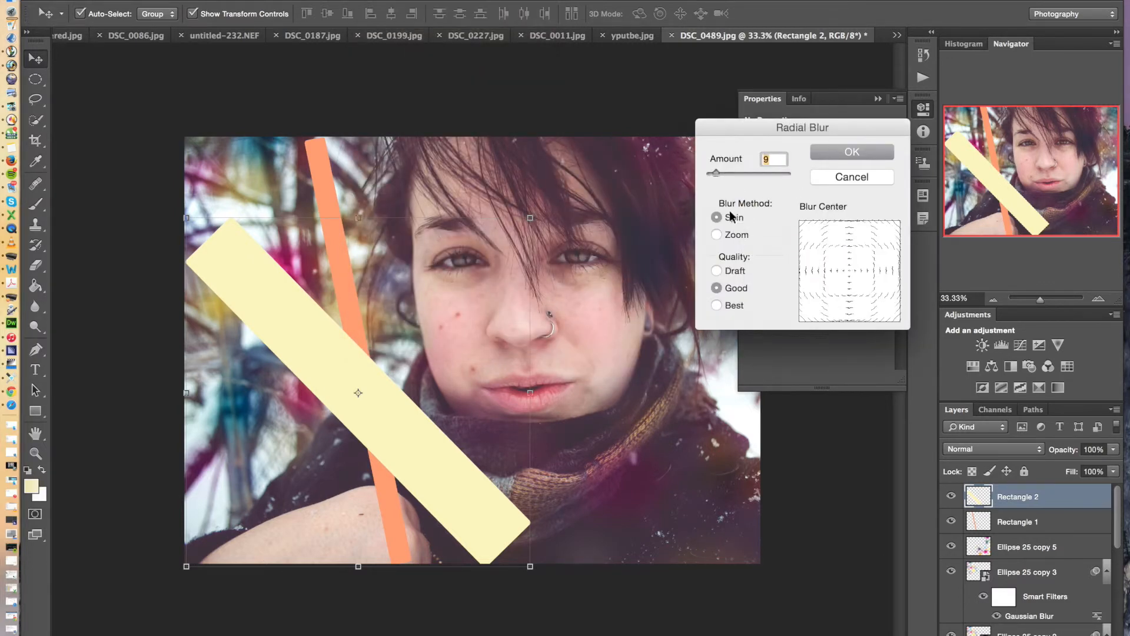
click(736, 235)
click(851, 152)
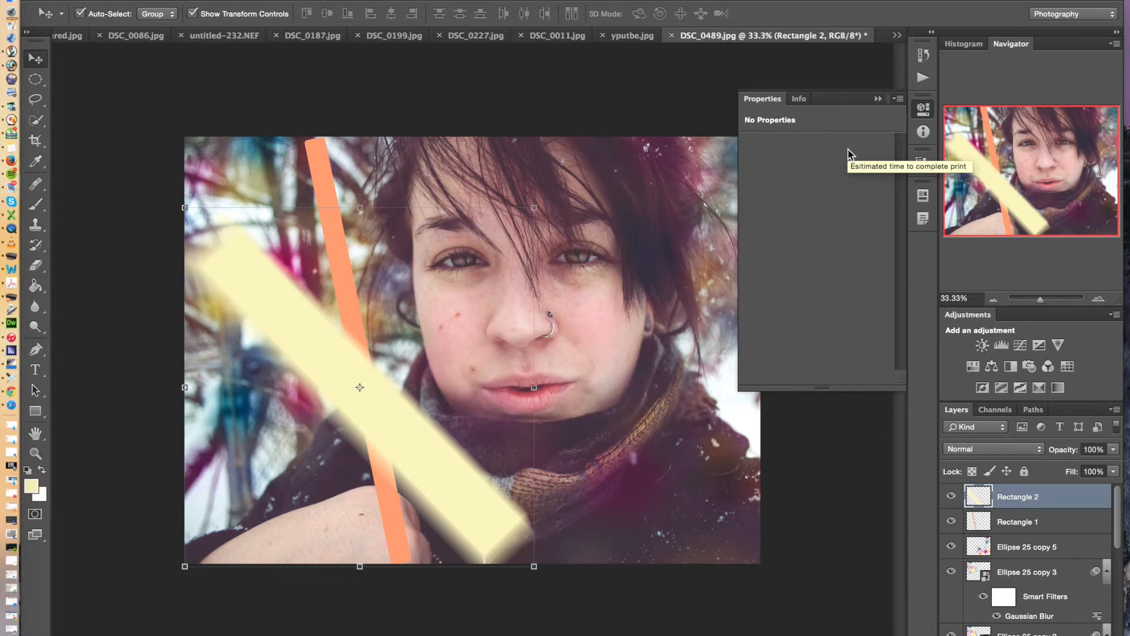
key(super+z)
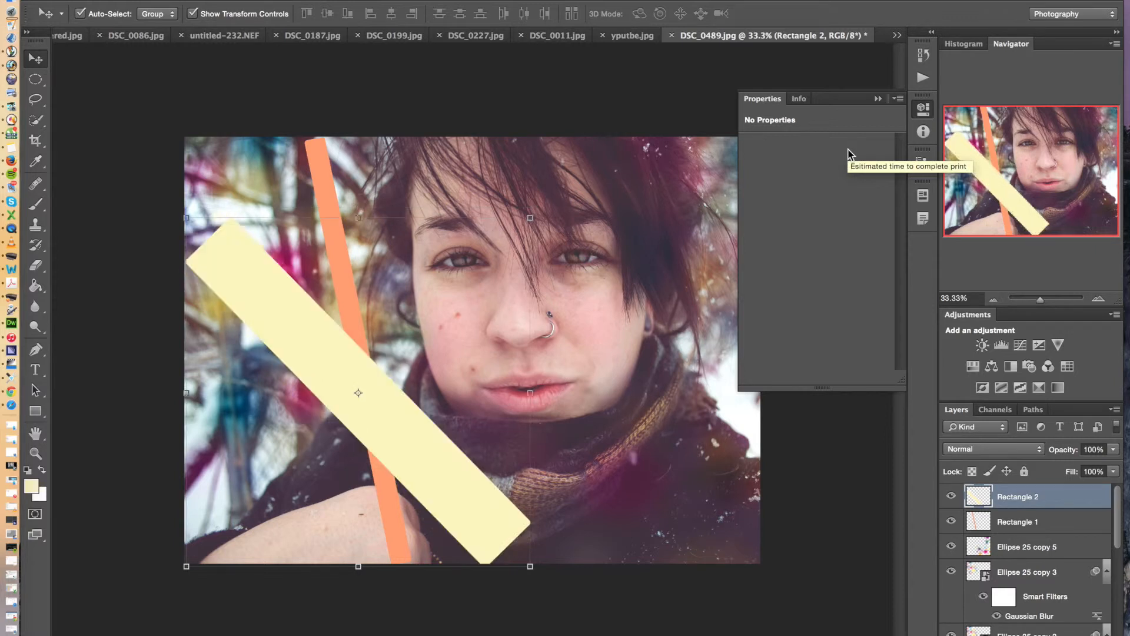
Apply a Motion Blur to Rectangle 2 with an angle of 42° and a distance of 750 pixels
click(365, 1)
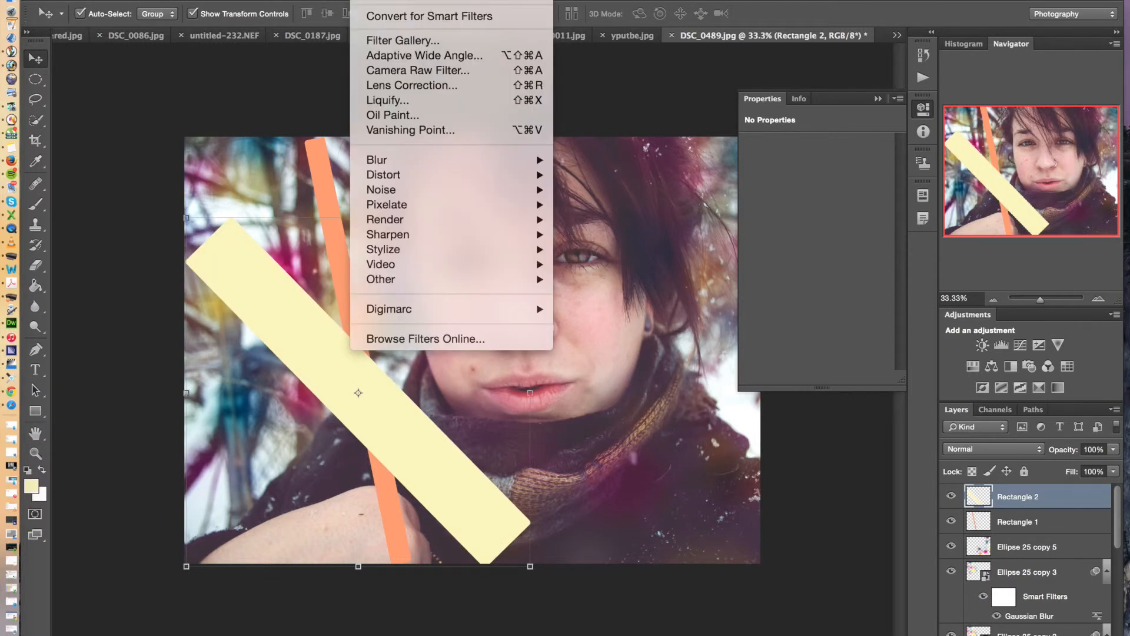
mouse_move(515, 163)
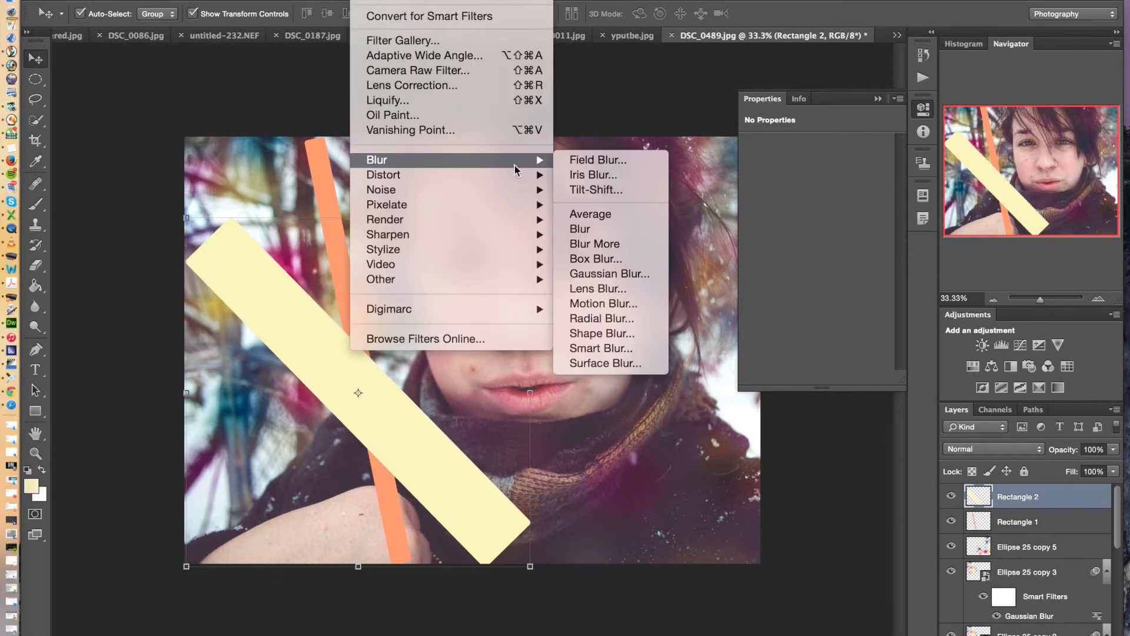
click(635, 305)
drag(929, 312, 944, 316)
drag(1007, 259, 1015, 252)
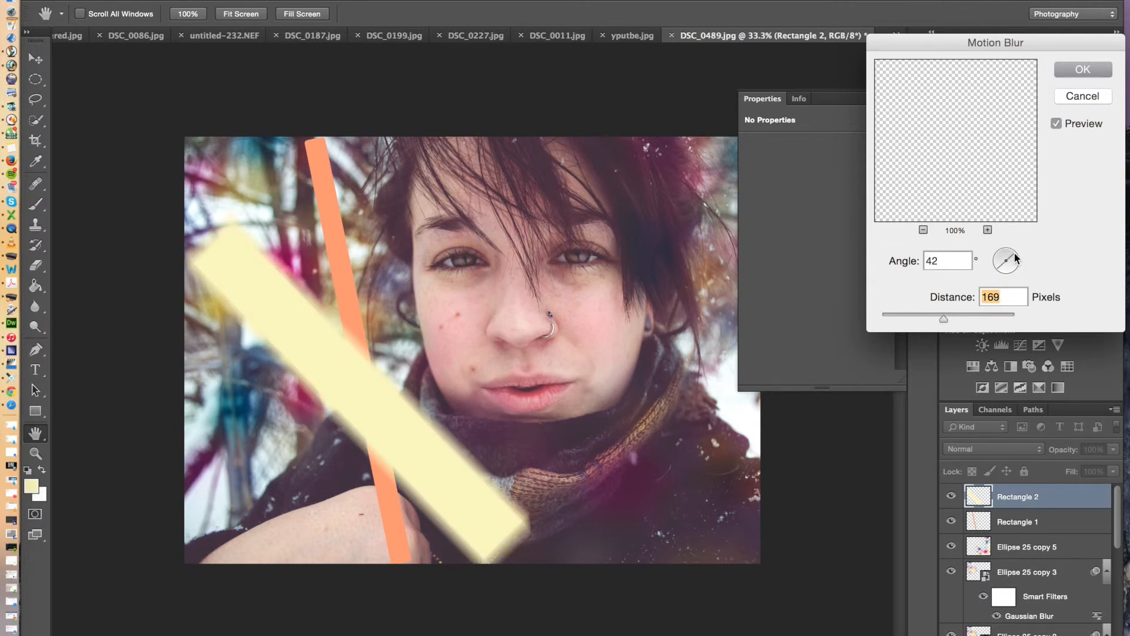
drag(944, 316, 980, 313)
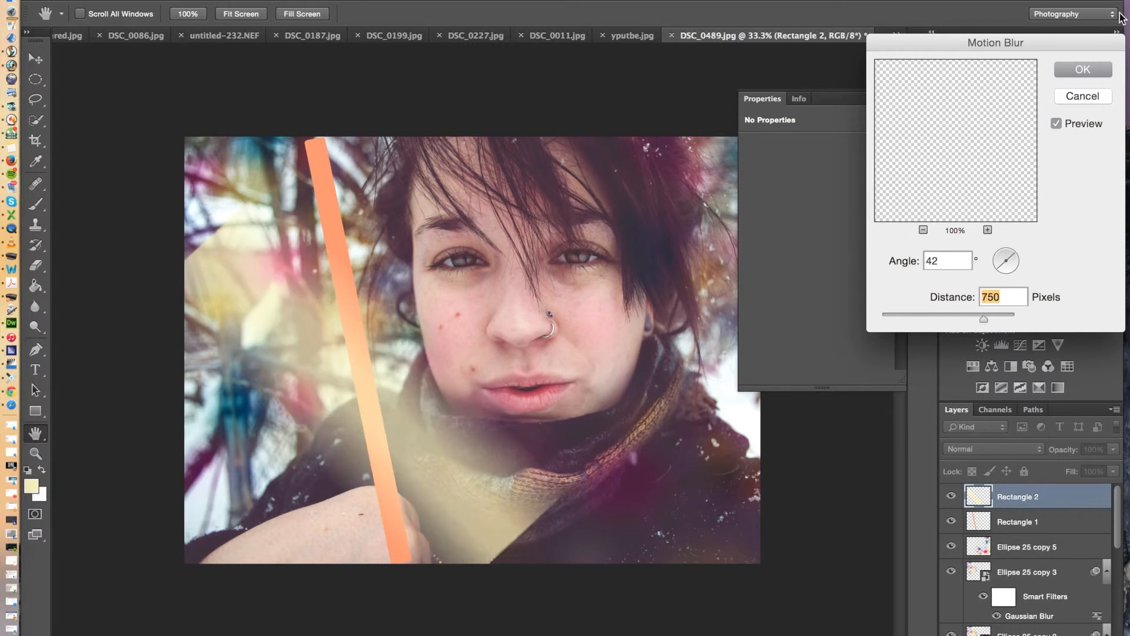
click(1062, 69)
key(v)
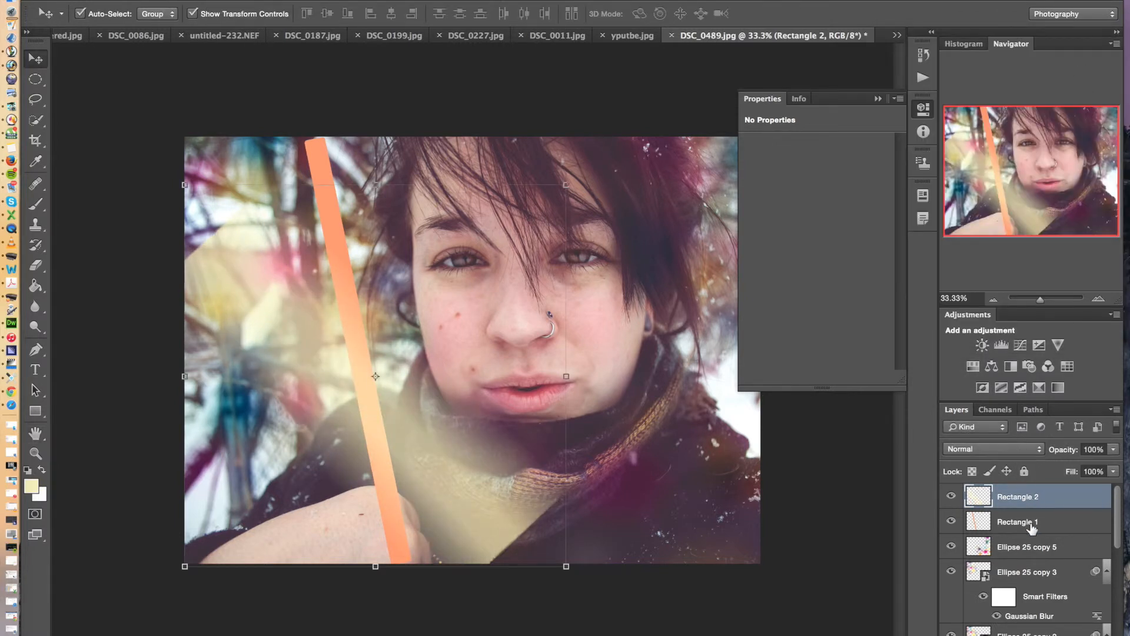
Apply a Motion Blur to the orange Rectangle 1 layer, adjusting its distance and angle
click(1032, 524)
click(190, 0)
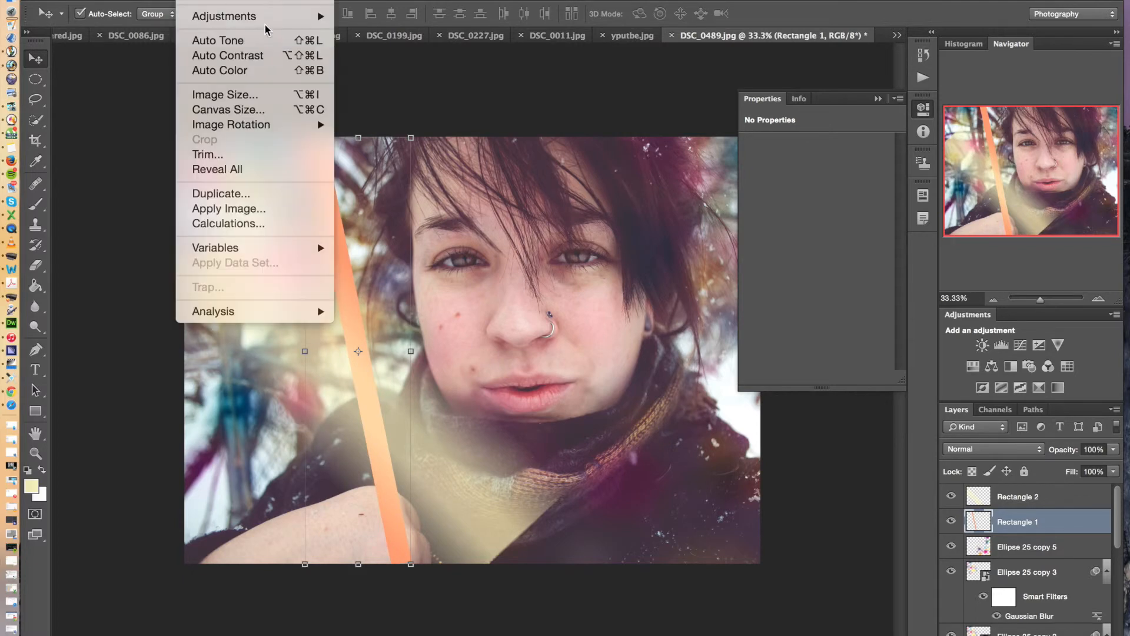
mouse_move(362, 0)
mouse_move(437, 161)
click(621, 304)
key(Escape)
click(190, 0)
mouse_move(362, 0)
mouse_move(437, 160)
click(604, 303)
mouse_move(990, 321)
mouse_down()
mouse_move(959, 319)
mouse_move(981, 319)
mouse_up()
click(924, 229)
click(999, 263)
drag(999, 263, 1016, 267)
click(1083, 69)
Move the blurred Rectangle 2 toward the photo's lower left, stretch it downward, and apply the transform
click(882, 100)
click(359, 434)
drag(360, 437, 294, 451)
drag(500, 578, 507, 635)
click(36, 59)
click(733, 214)
Move the blurred orange Rectangle 1 farther left, away from the face, and apply the transform
drag(328, 264, 275, 263)
drag(377, 351, 286, 357)
click(37, 58)
click(712, 218)
Try several blend modes on Rectangle 1, including Color Dodge and Lighter Color
click(1001, 450)
click(1001, 506)
click(1004, 449)
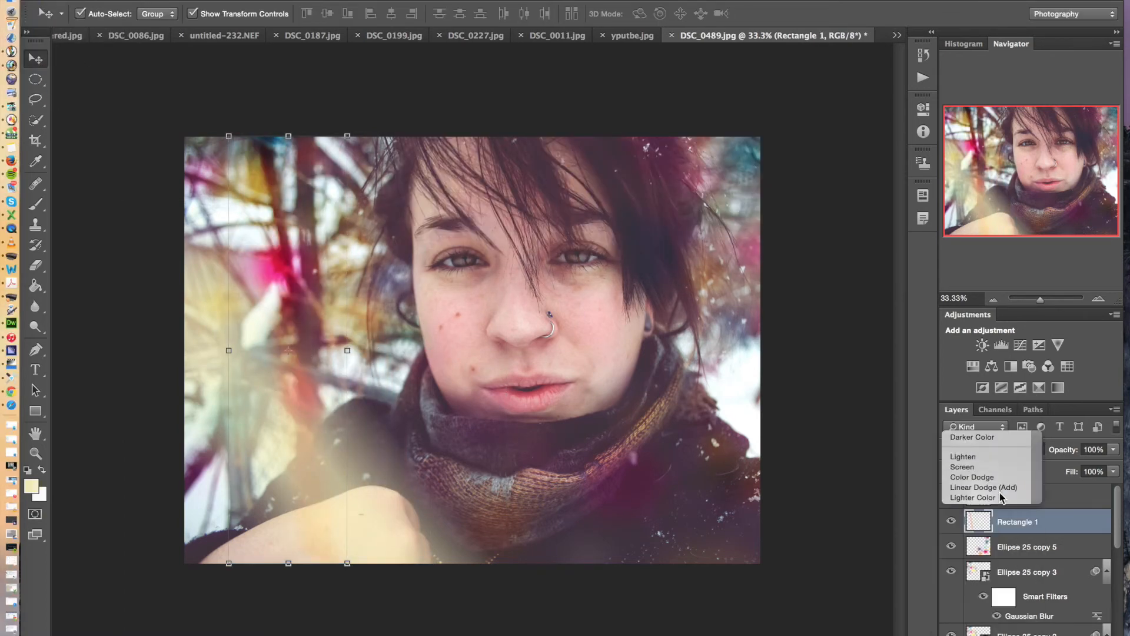
click(1007, 468)
click(1007, 448)
click(1007, 465)
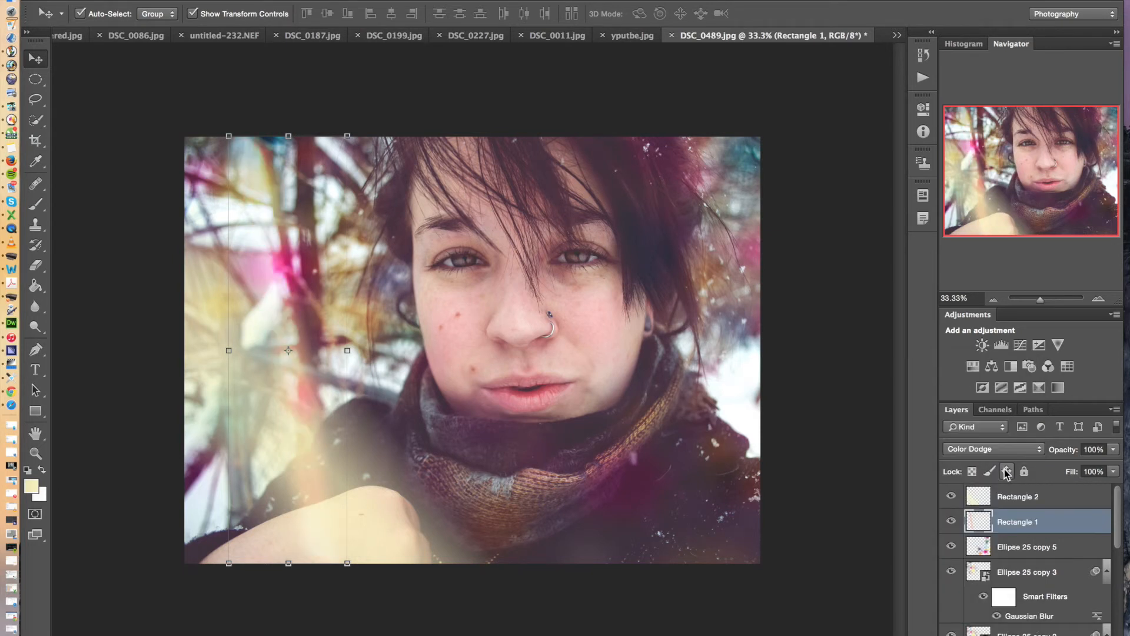
click(1014, 449)
click(1010, 474)
click(1014, 449)
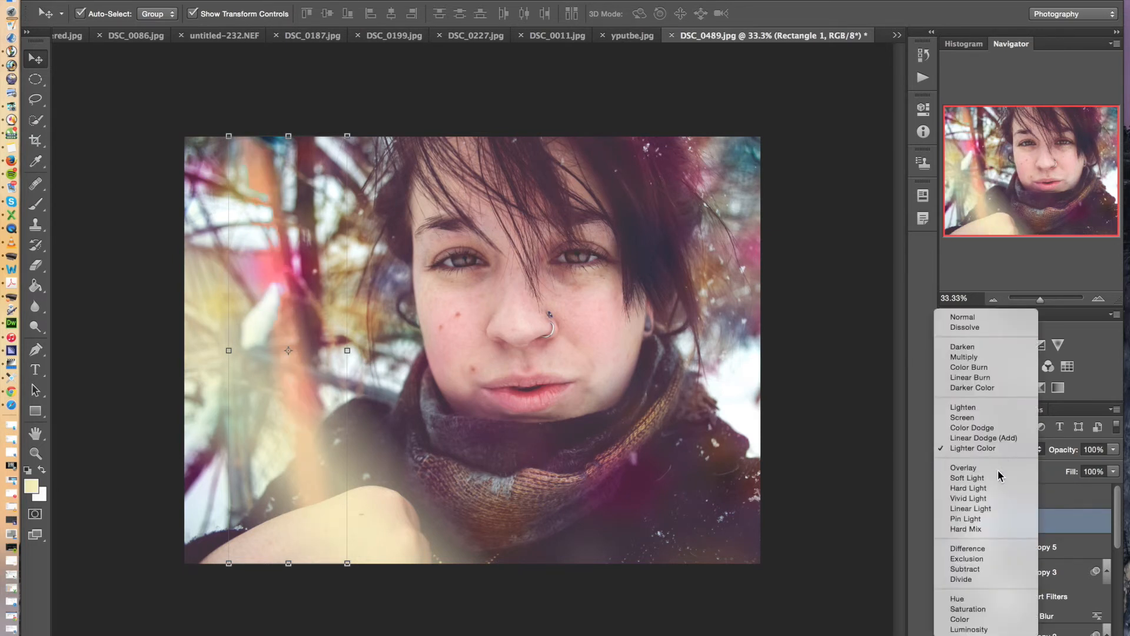
click(1001, 474)
click(1001, 449)
click(995, 471)
click(858, 444)
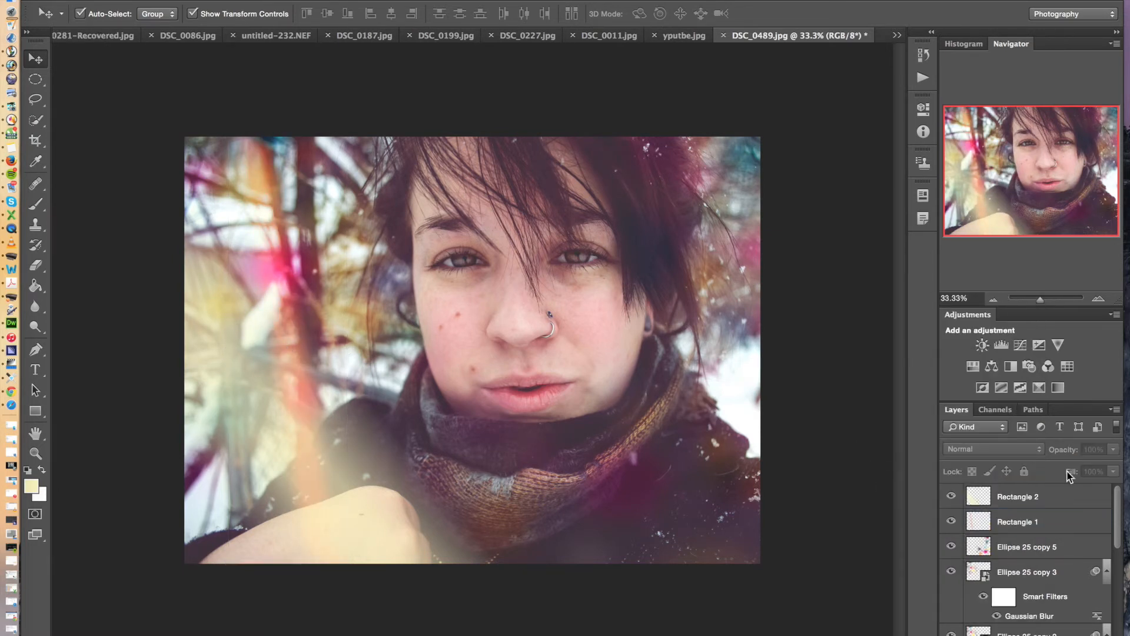
Delete the Rectangle 1 layer
click(1019, 524)
key(Delete)
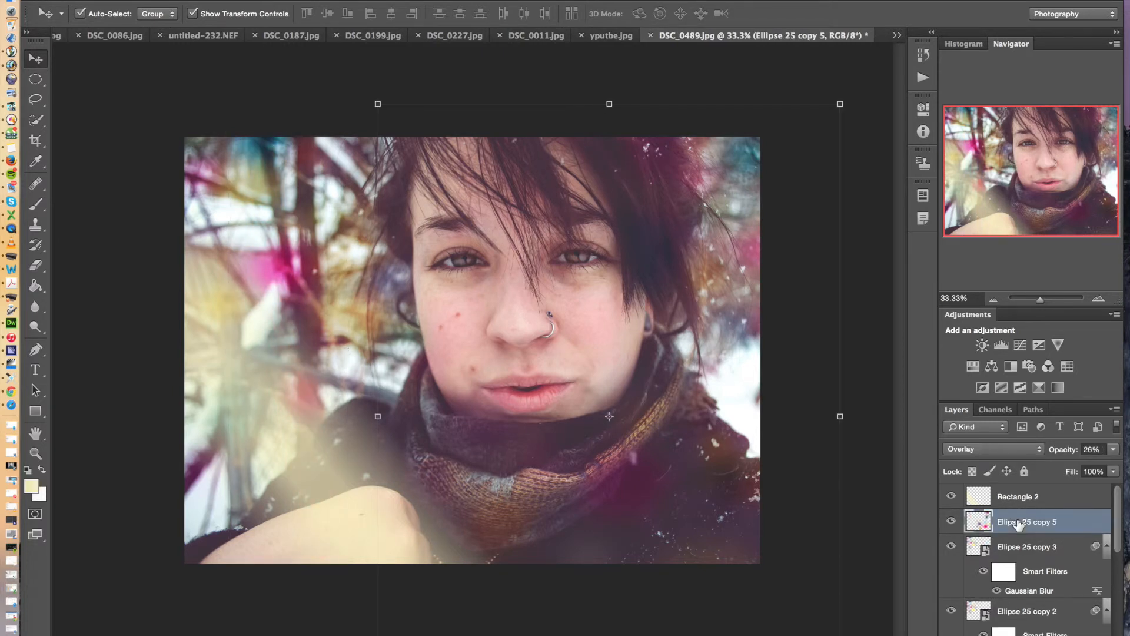
Stretch Rectangle 2 to 124.9% height, rotate it about 21.2 degrees, and place it over the photo's right side, applying the transform
click(1020, 498)
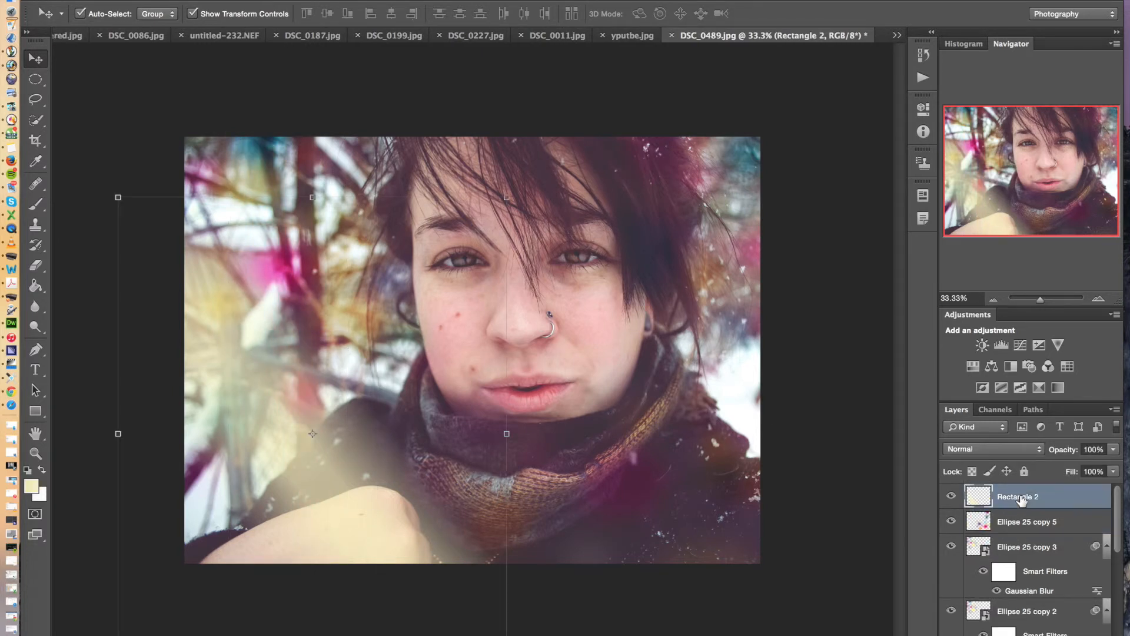
drag(312, 197, 313, 80)
drag(294, 370, 790, 295)
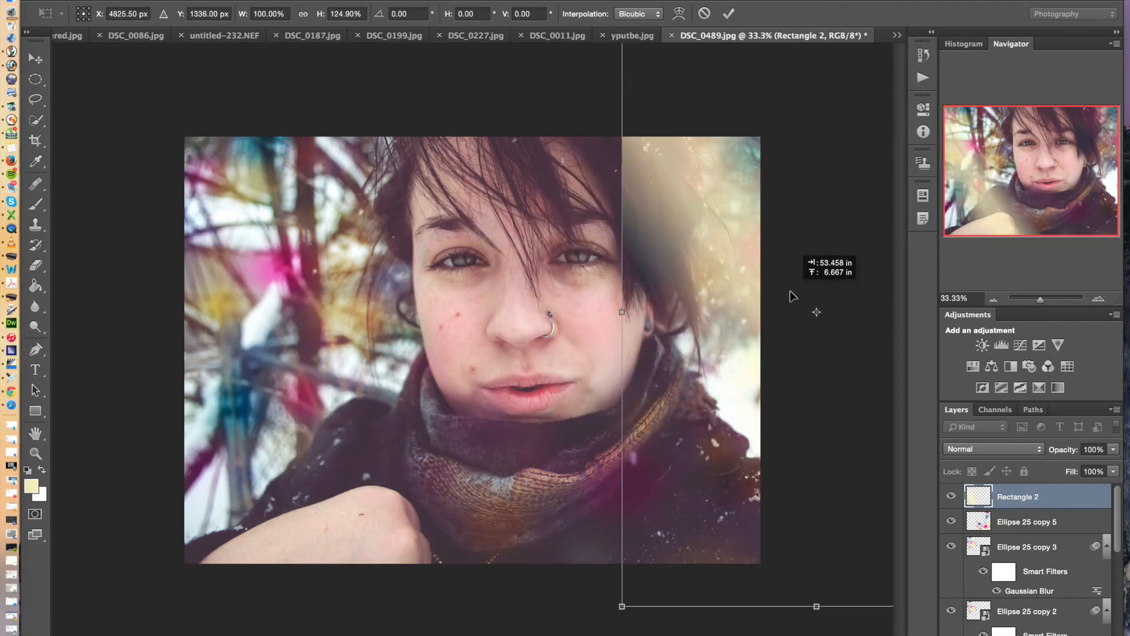
drag(609, 297, 615, 212)
drag(721, 275, 687, 272)
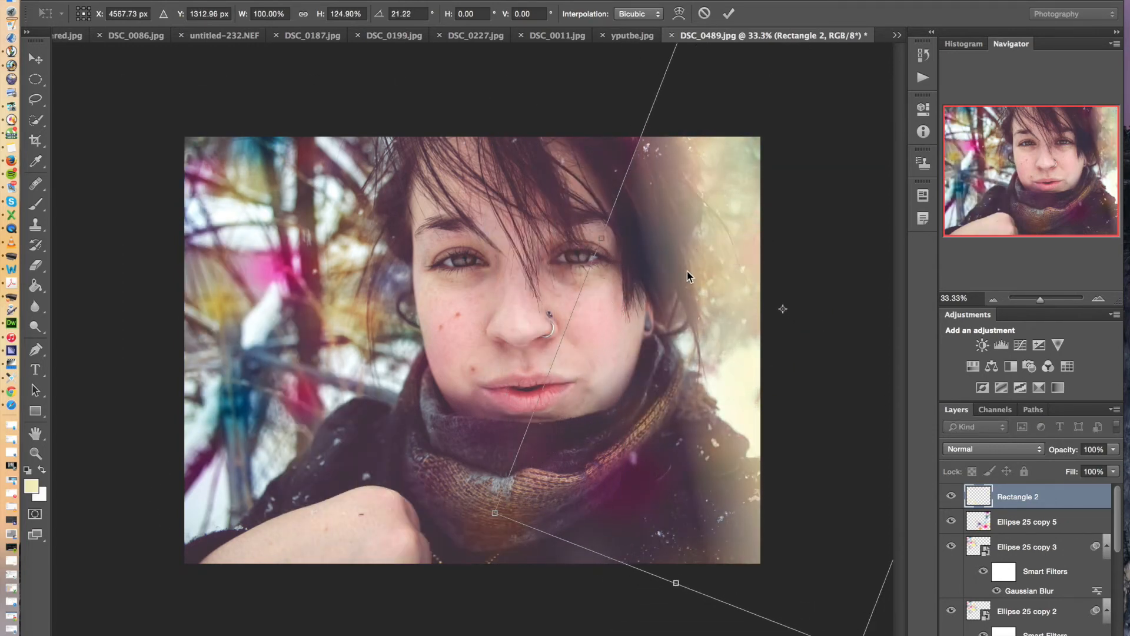
drag(495, 512, 488, 454)
click(36, 59)
key(Return)
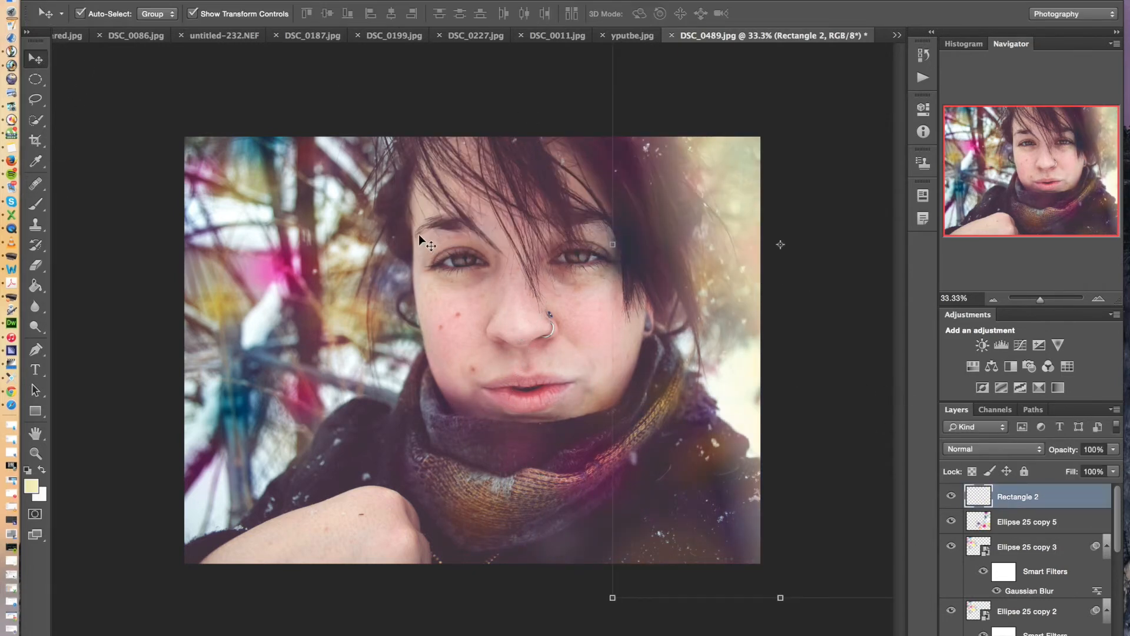
Merge Rectangle 2 down into the Ellipse 25 copy 5 layer
click(321, 87)
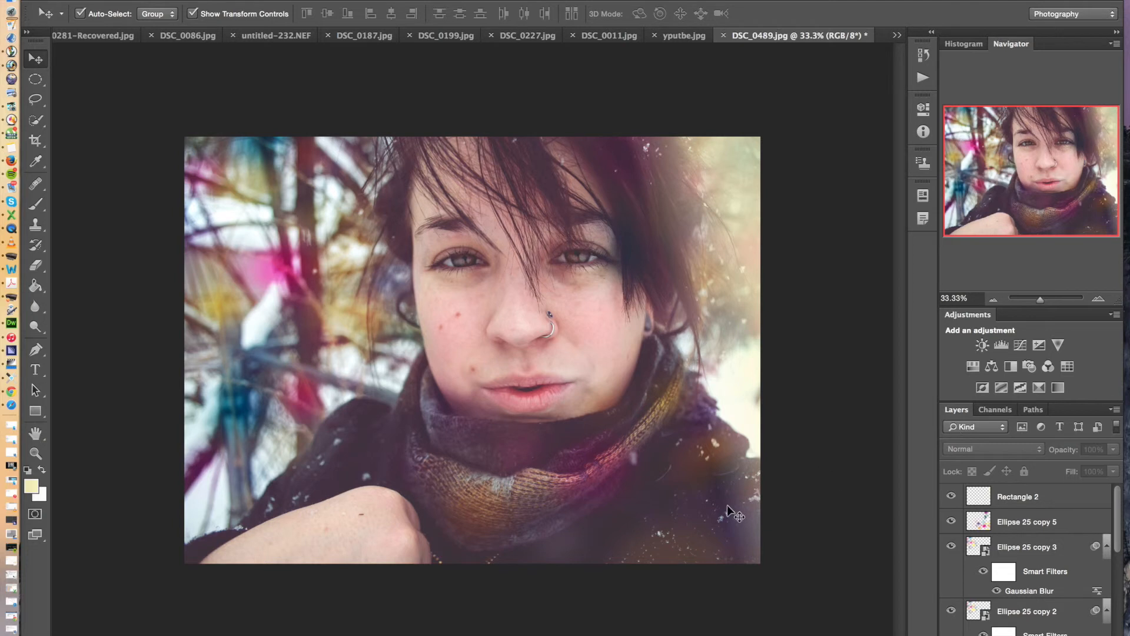
scroll(985, 516, down, 8)
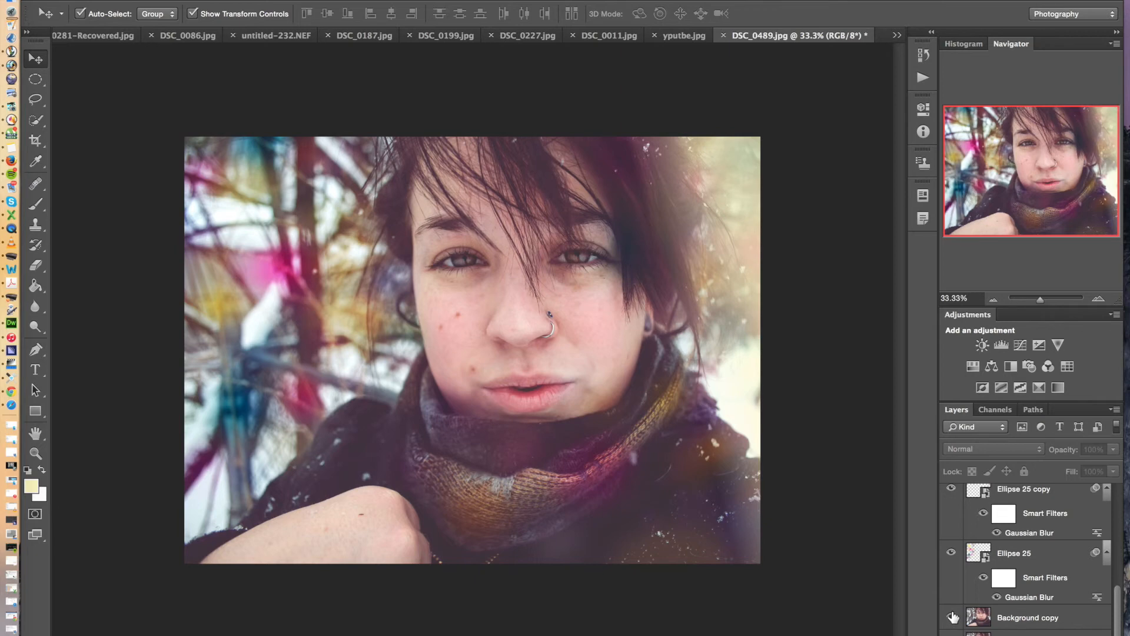
scroll(954, 616, up, 5)
click(1020, 496)
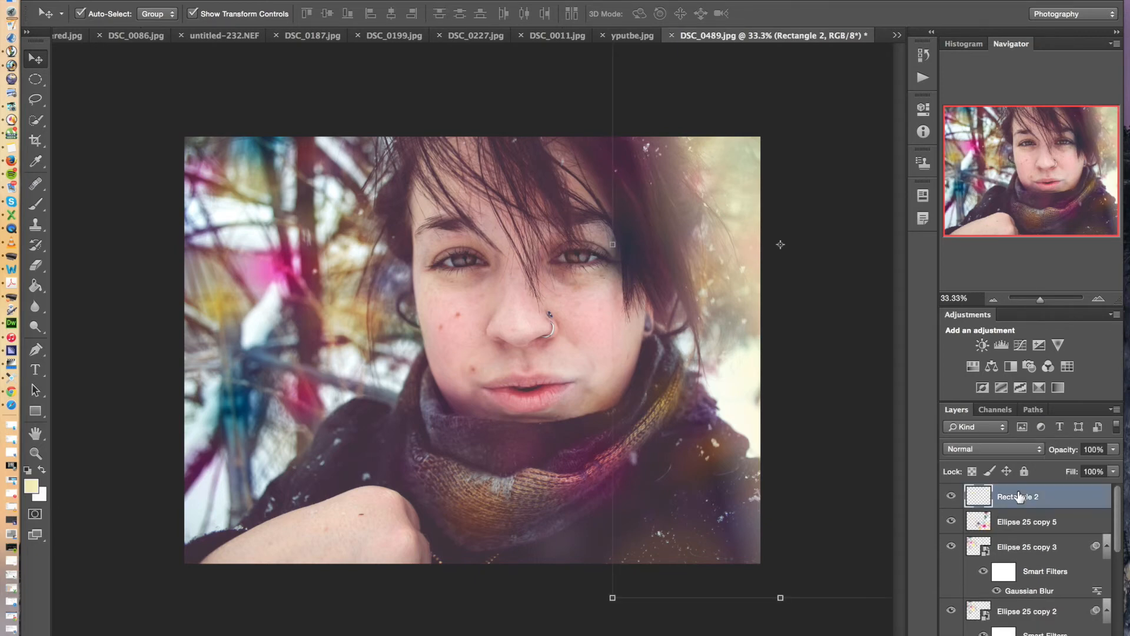
right_click(1019, 497)
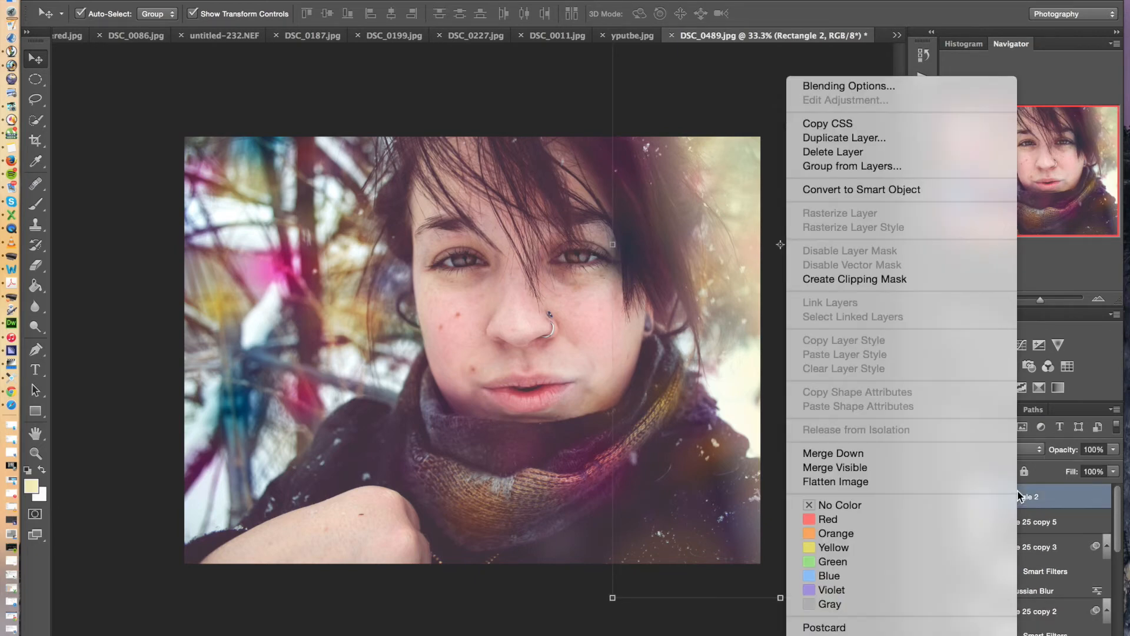
click(960, 457)
Select all layers from Ellipse 25 copy 5 down to Ellipse 25 and merge them into one layer
scroll(1057, 527, up, 1)
scroll(1057, 527, down, 3)
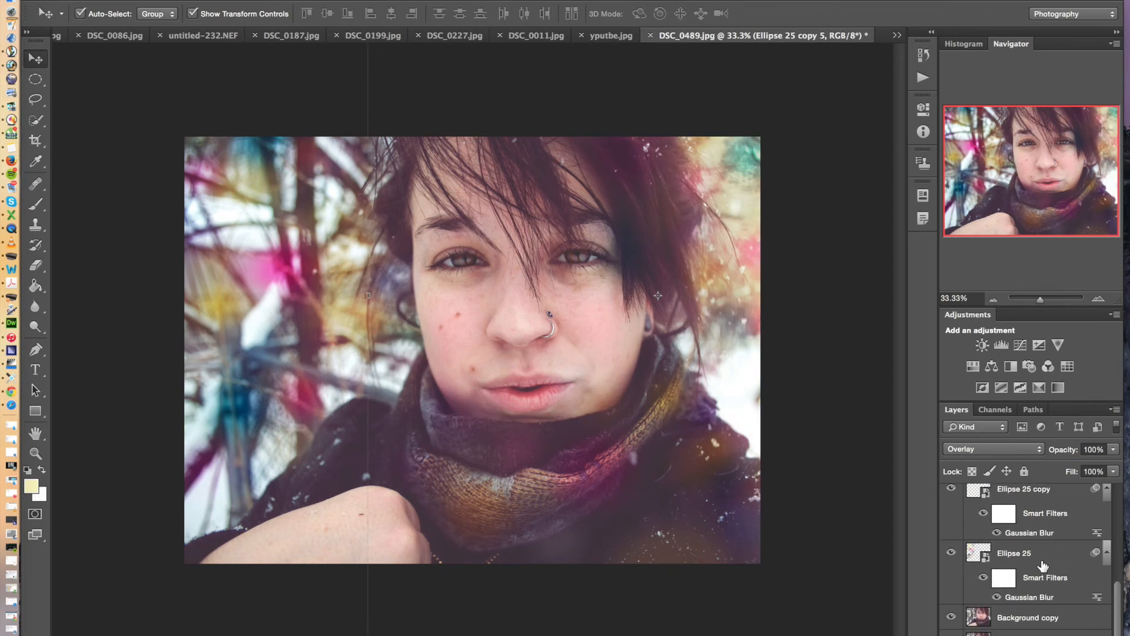
shift+click(1043, 564)
right_click(1046, 556)
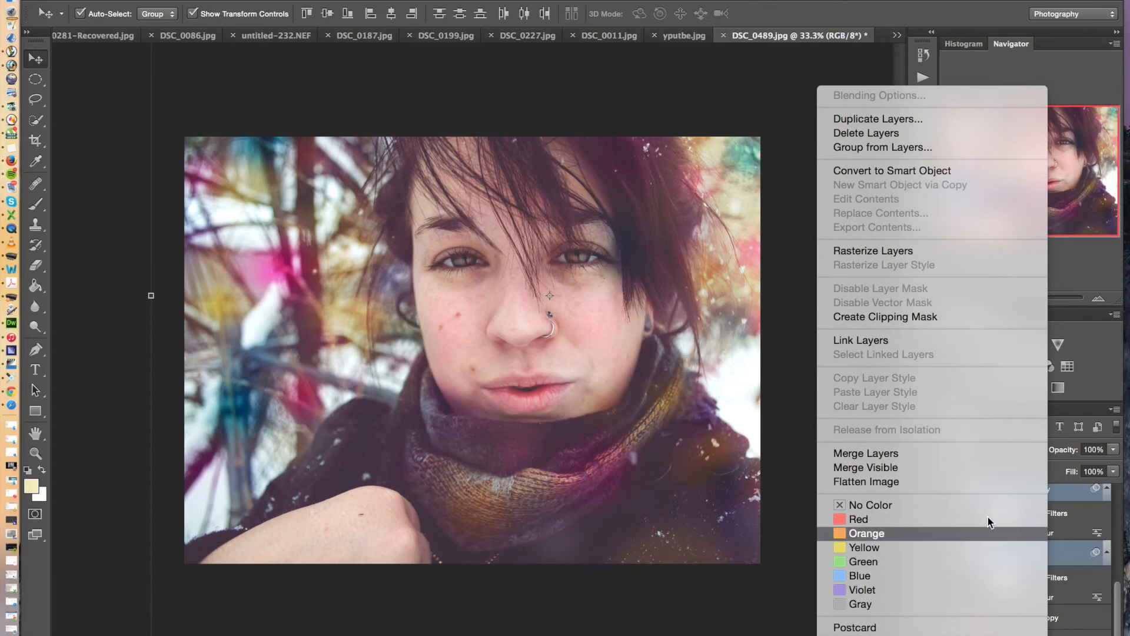
click(959, 454)
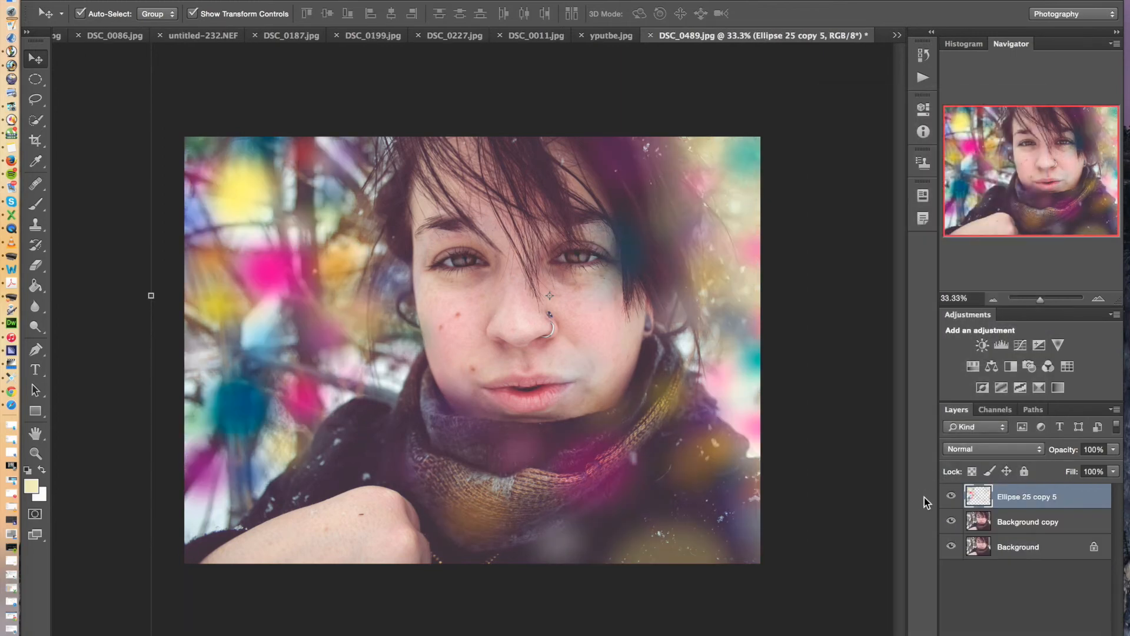
Lower the merged light layer's opacity to 52% and toggle layer visibility to compare the photo with and without the effect
drag(1114, 453, 1079, 466)
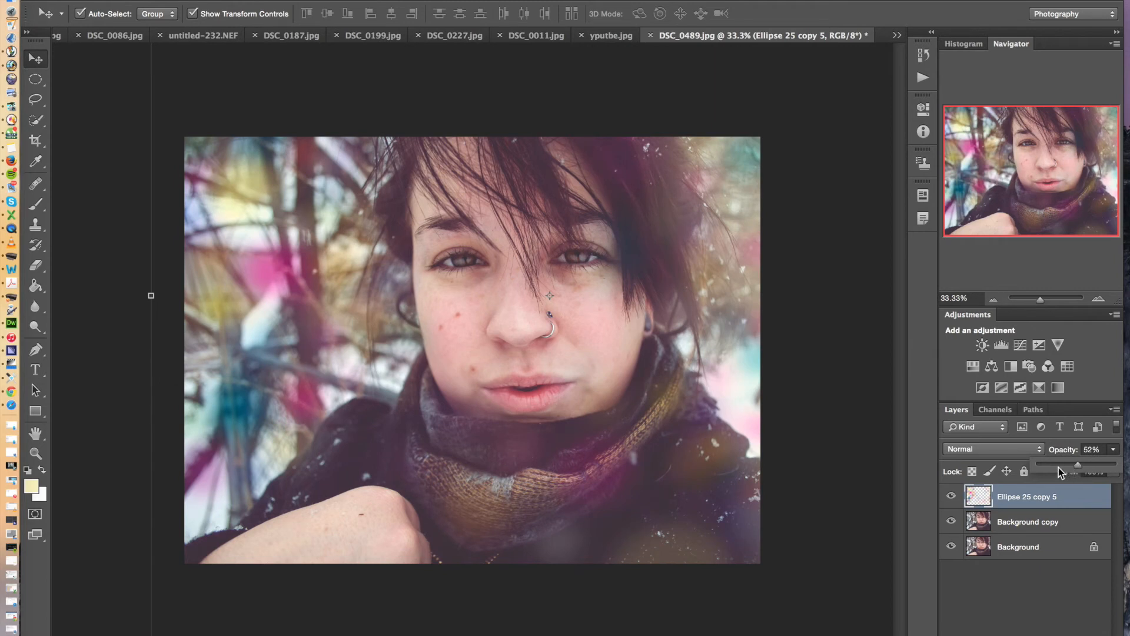
click(1014, 597)
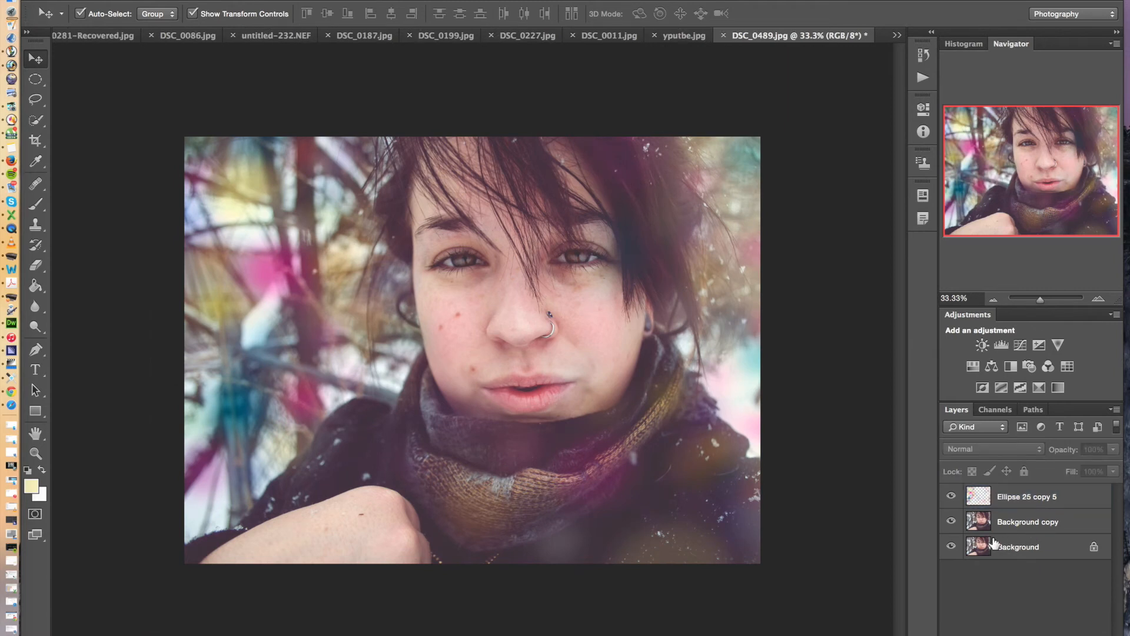
click(951, 497)
click(951, 498)
click(951, 498)
click(952, 522)
click(952, 497)
click(953, 498)
Shift the merged light layer slightly left and down, and blend it in Screen mode at 21% opacity
mouse_move(244, 196)
mouse_down()
mouse_move(207, 182)
mouse_move(90, 199)
mouse_move(212, 213)
mouse_move(222, 193)
mouse_move(265, 209)
mouse_move(225, 207)
mouse_up()
click(1113, 450)
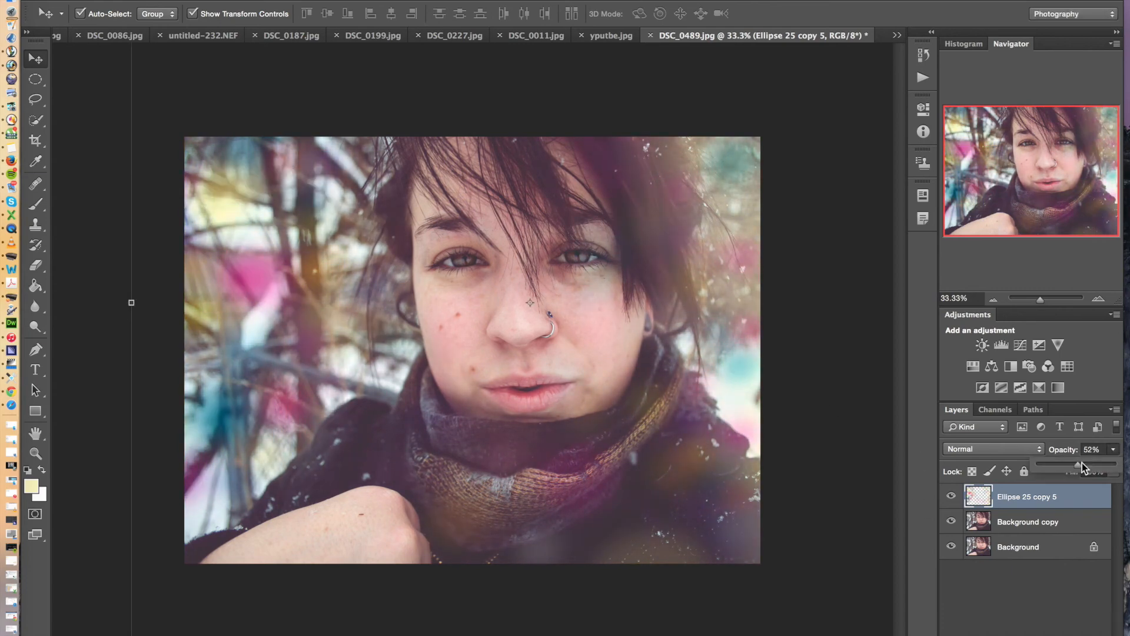
click(991, 451)
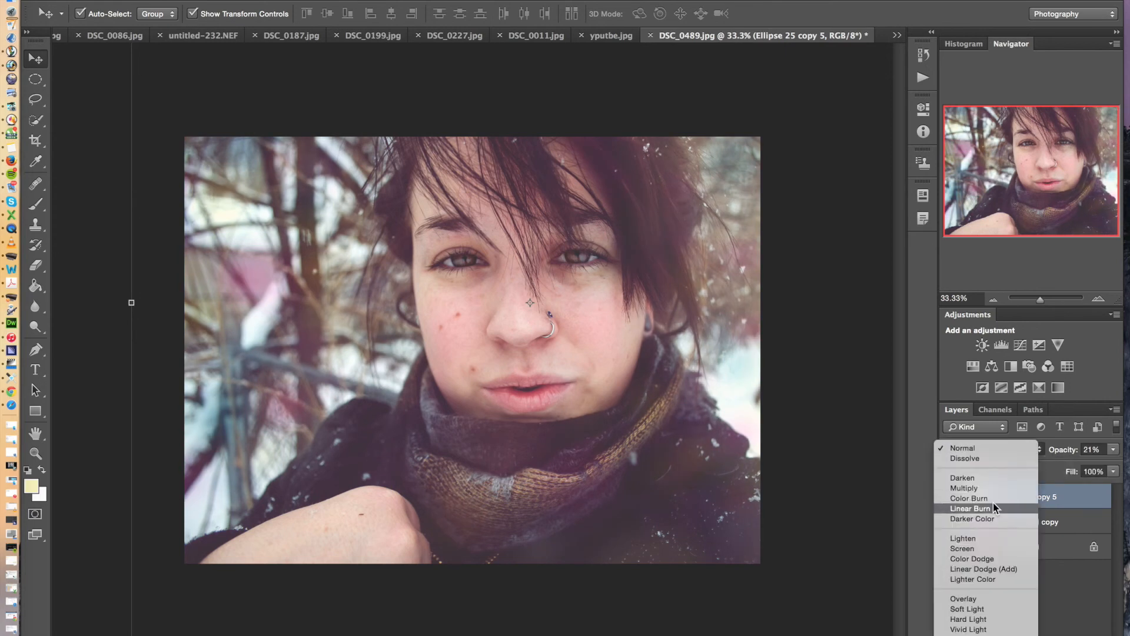
click(974, 549)
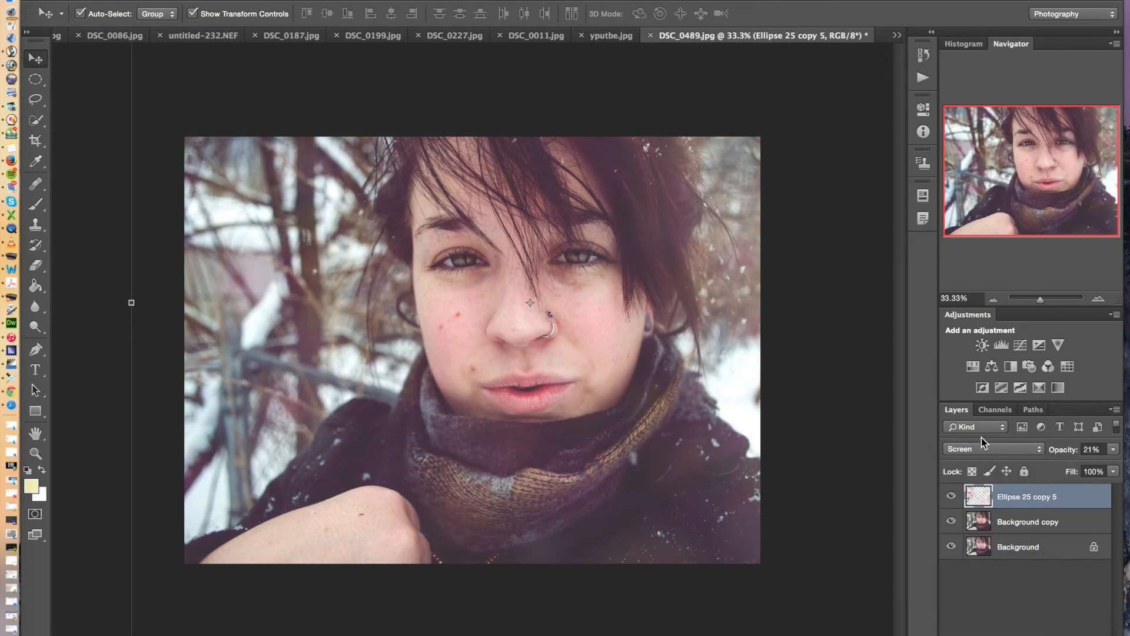
Raise the merged light layer's opacity to 44% and deselect the layer
click(1114, 449)
drag(1094, 461, 1090, 466)
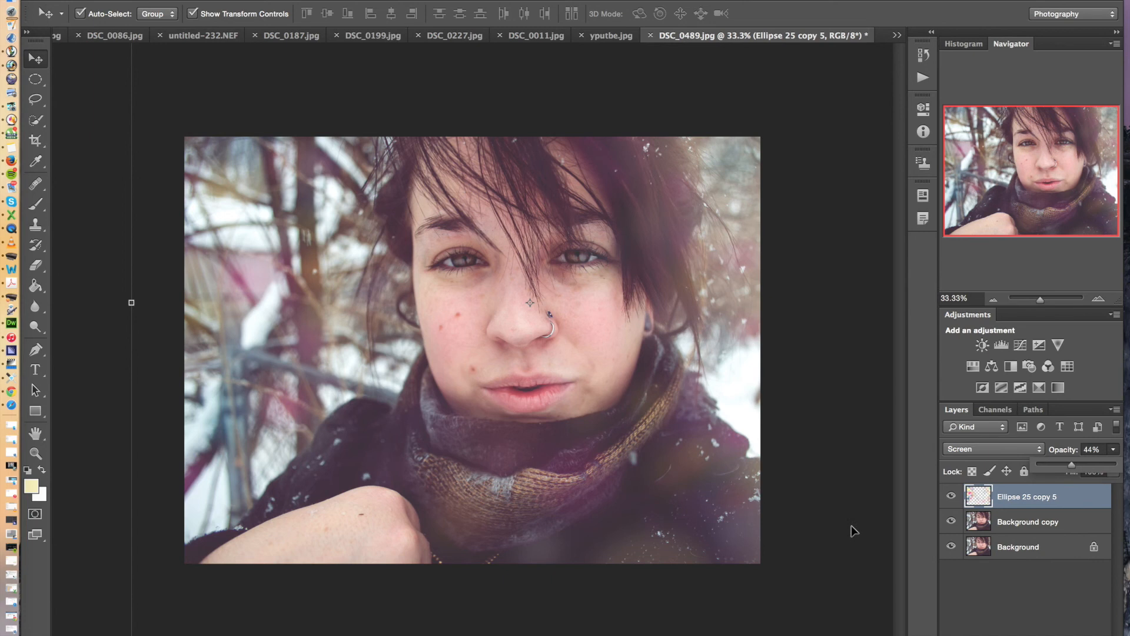
click(861, 487)
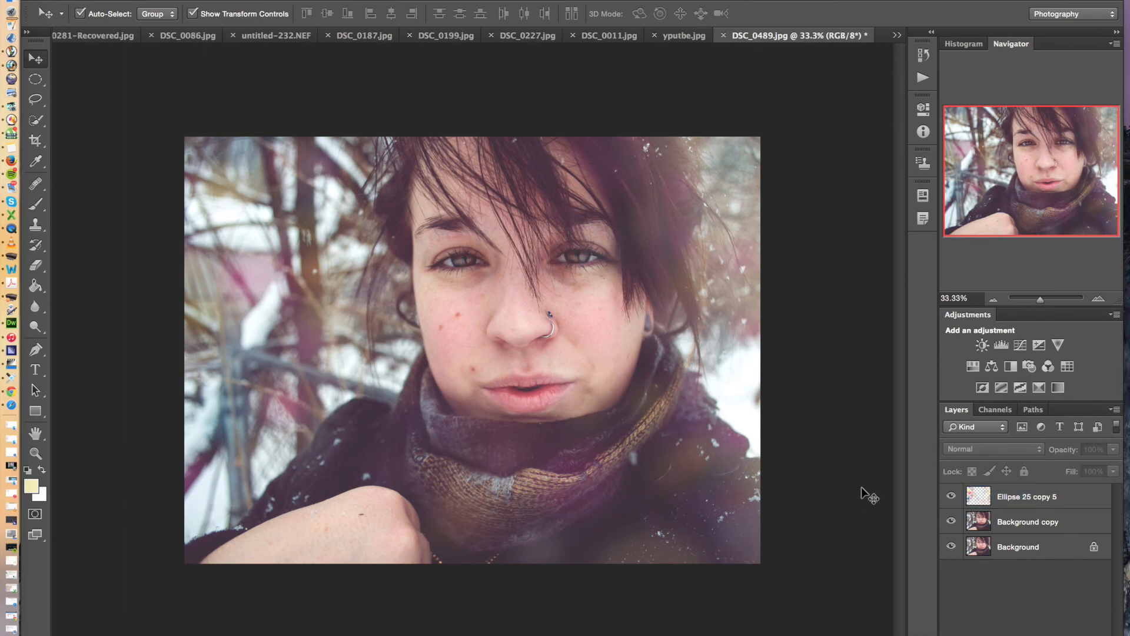